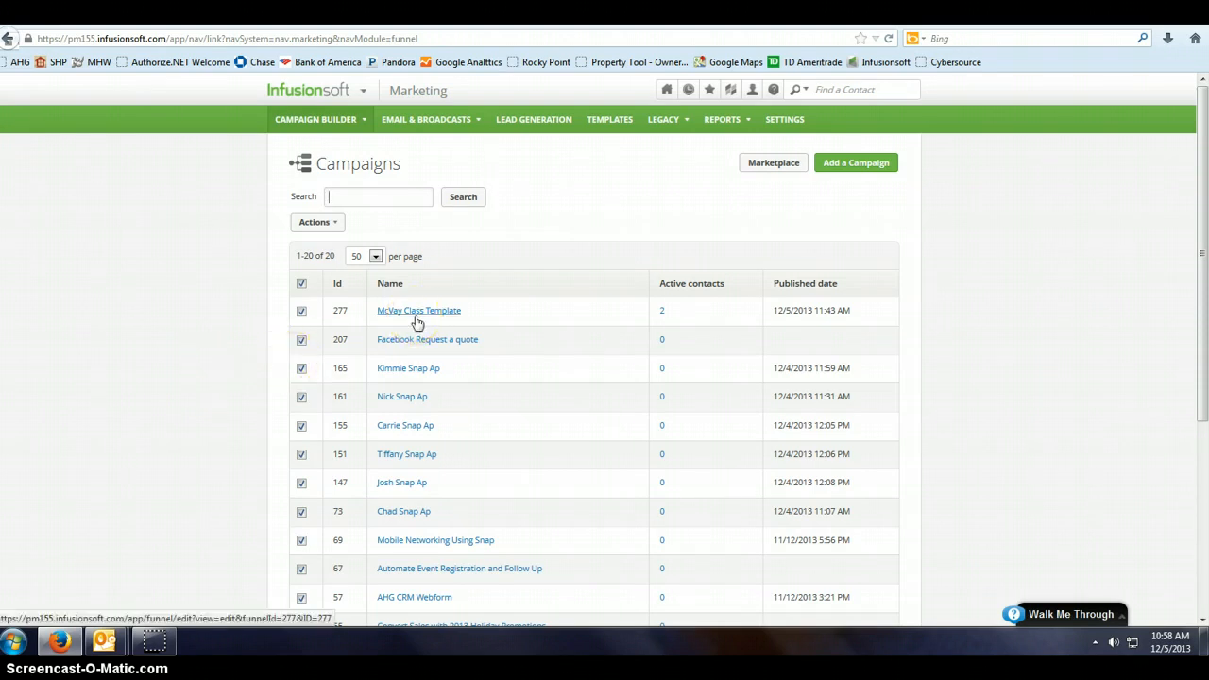
- Open the McVay Class Template campaign from the campaign list and view its flow from registration to follow-up
{"action": "mouse_move", "coordinate": [347, 126]}
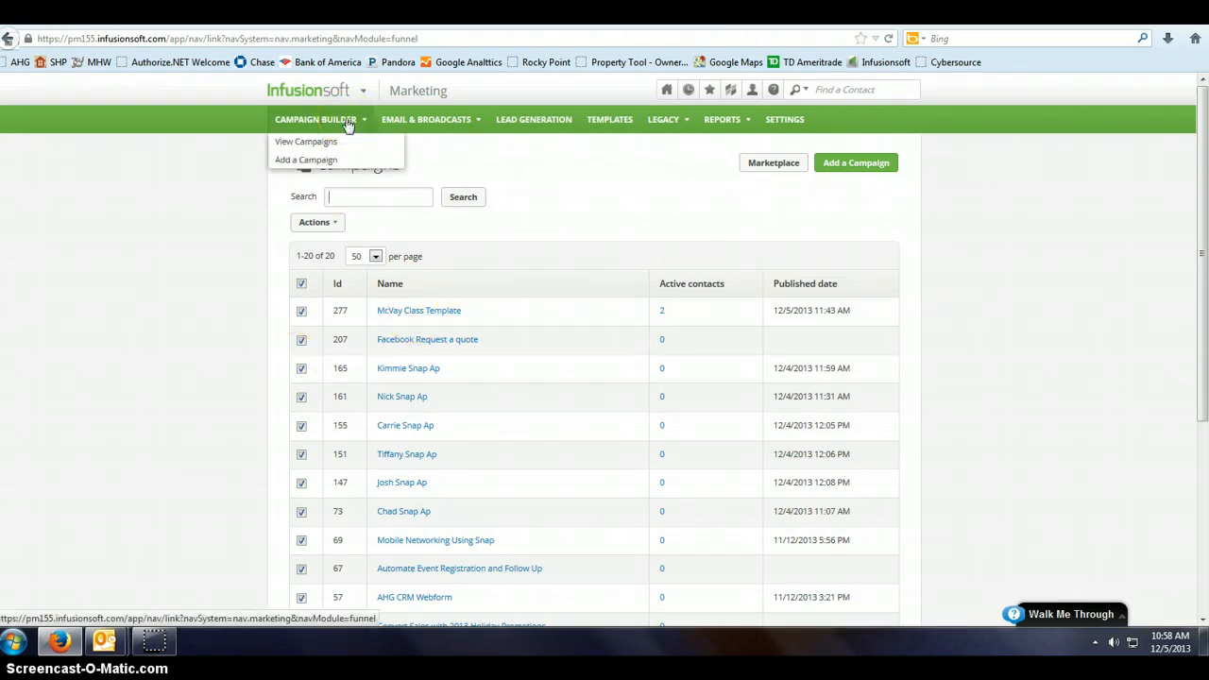
{"action": "left_click", "coordinate": [306, 149]}
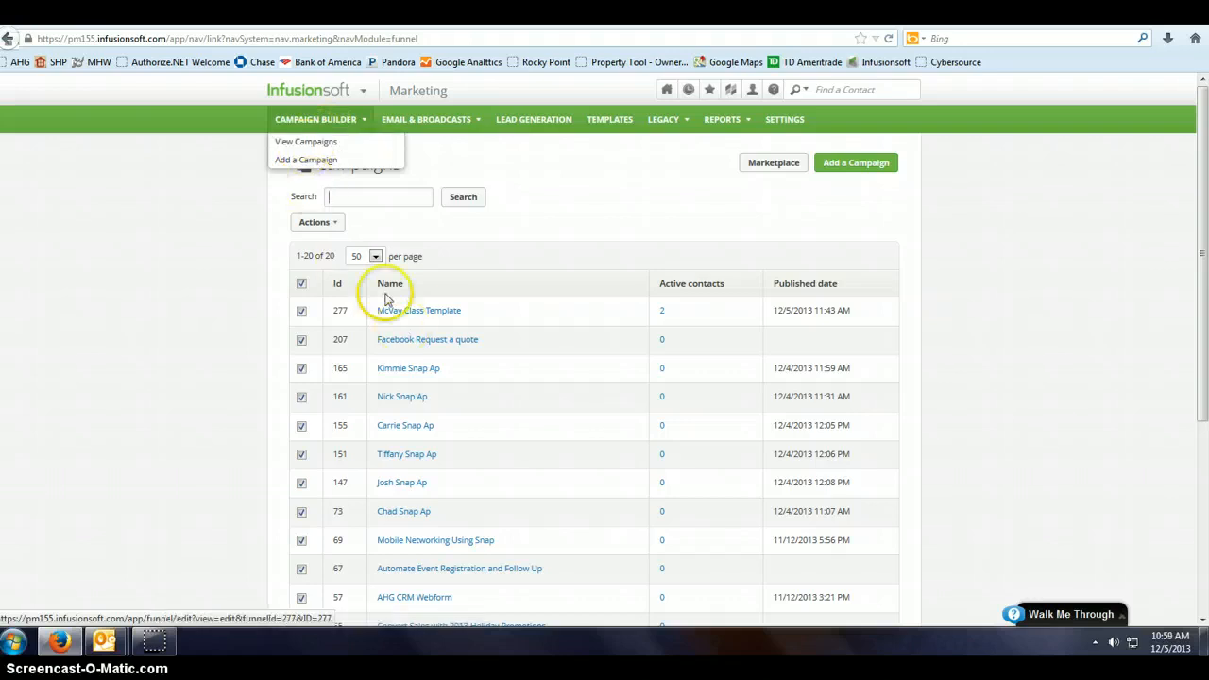
{"action": "left_click", "coordinate": [404, 316]}
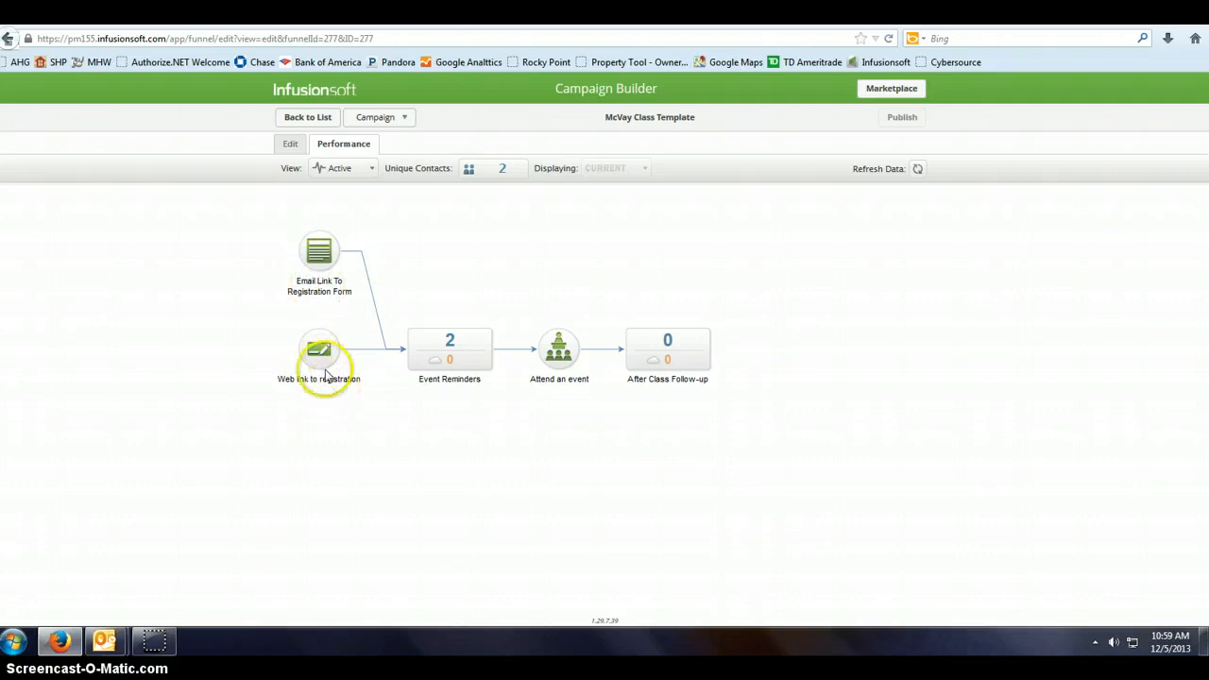
{"action": "left_click", "coordinate": [321, 367]}
{"action": "left_click", "coordinate": [301, 373]}
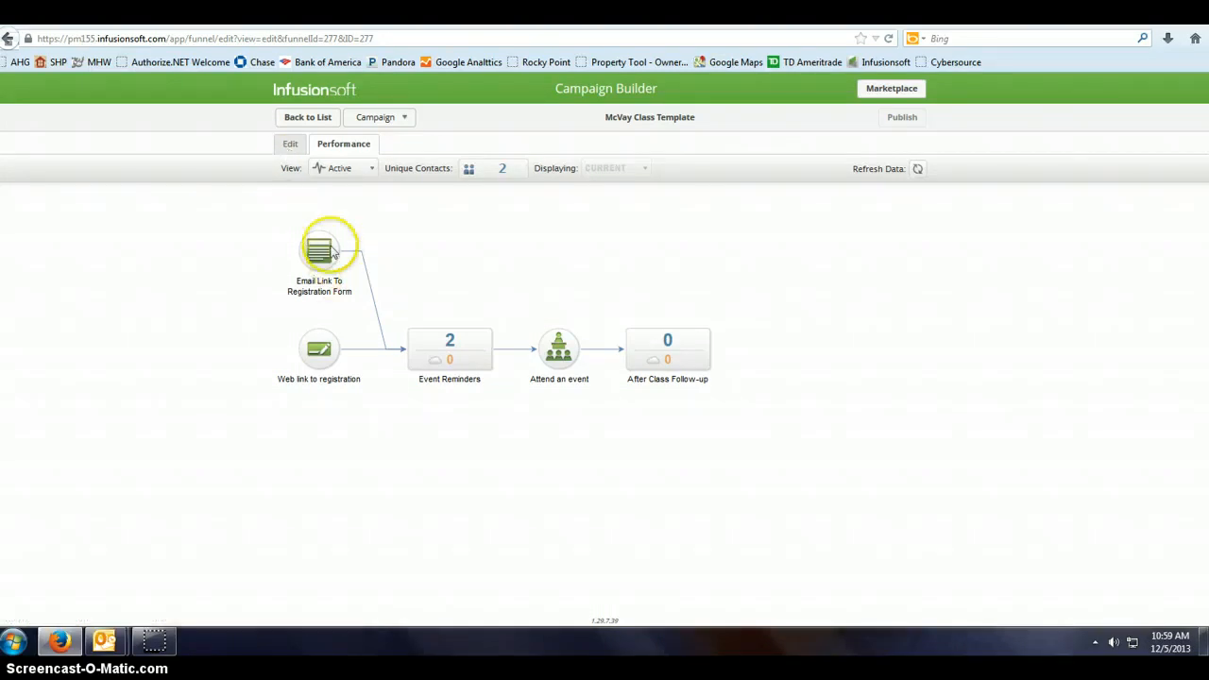
- Leave the campaign and open the McVay Invite Template from the email templates
{"action": "left_click", "coordinate": [297, 119]}
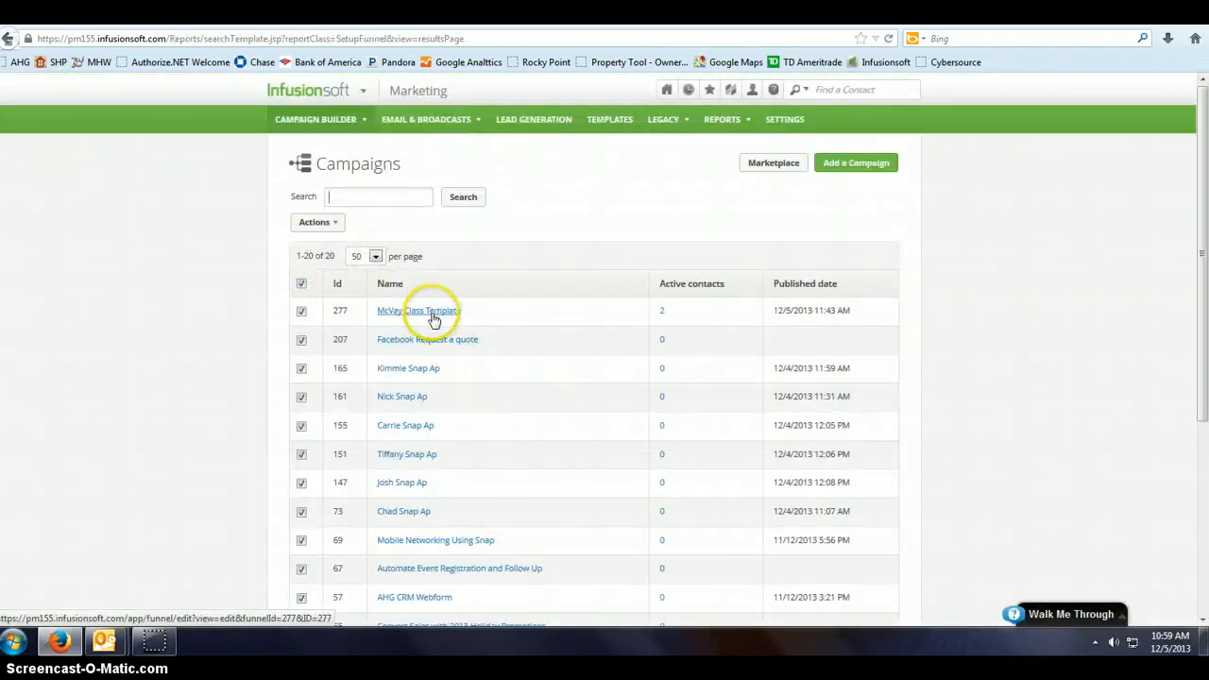
{"action": "left_click", "coordinate": [434, 320]}
{"action": "left_click", "coordinate": [612, 125]}
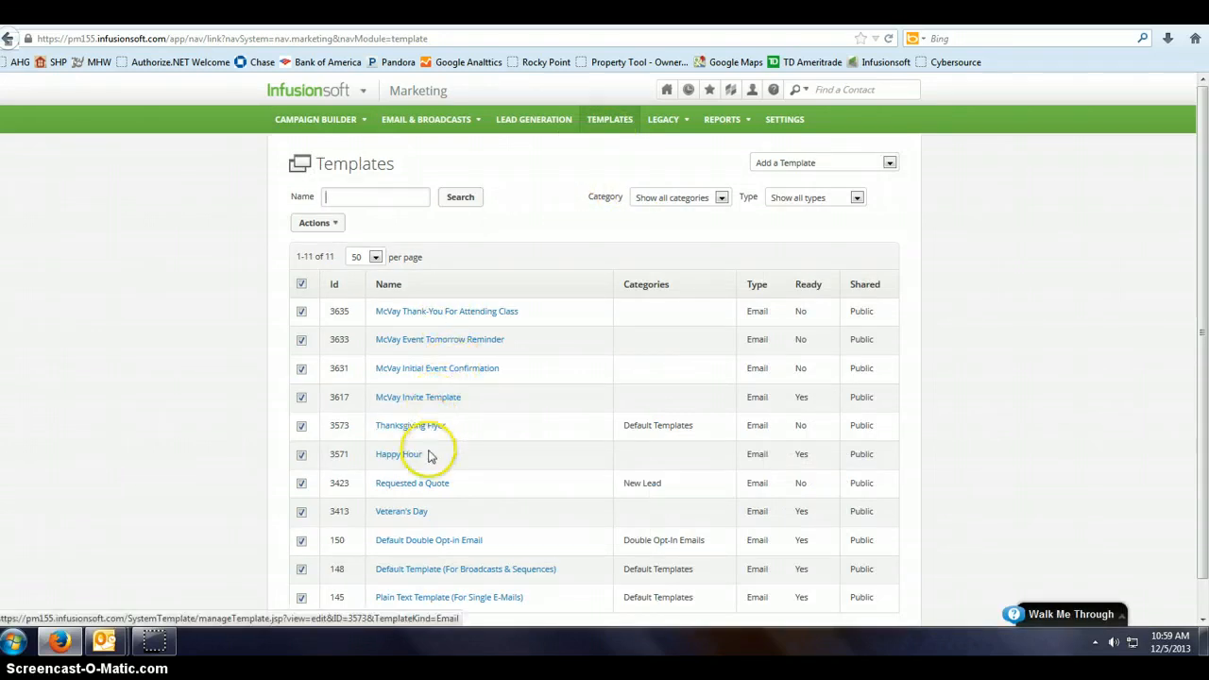
{"action": "left_click", "coordinate": [422, 405]}
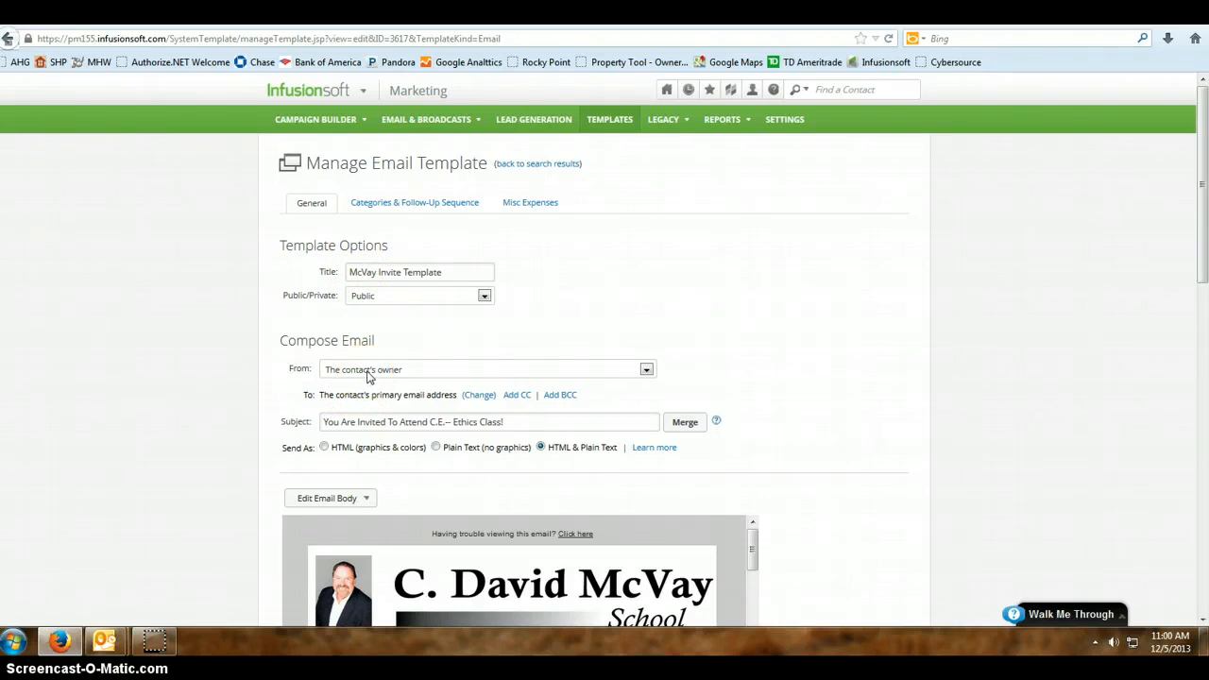
- Examine the invite email's subject and body, including the class details, RSVP link, sponsors and signature
{"action": "scroll", "coordinate": [369, 377], "scroll_direction": "down", "scroll_amount": 2}
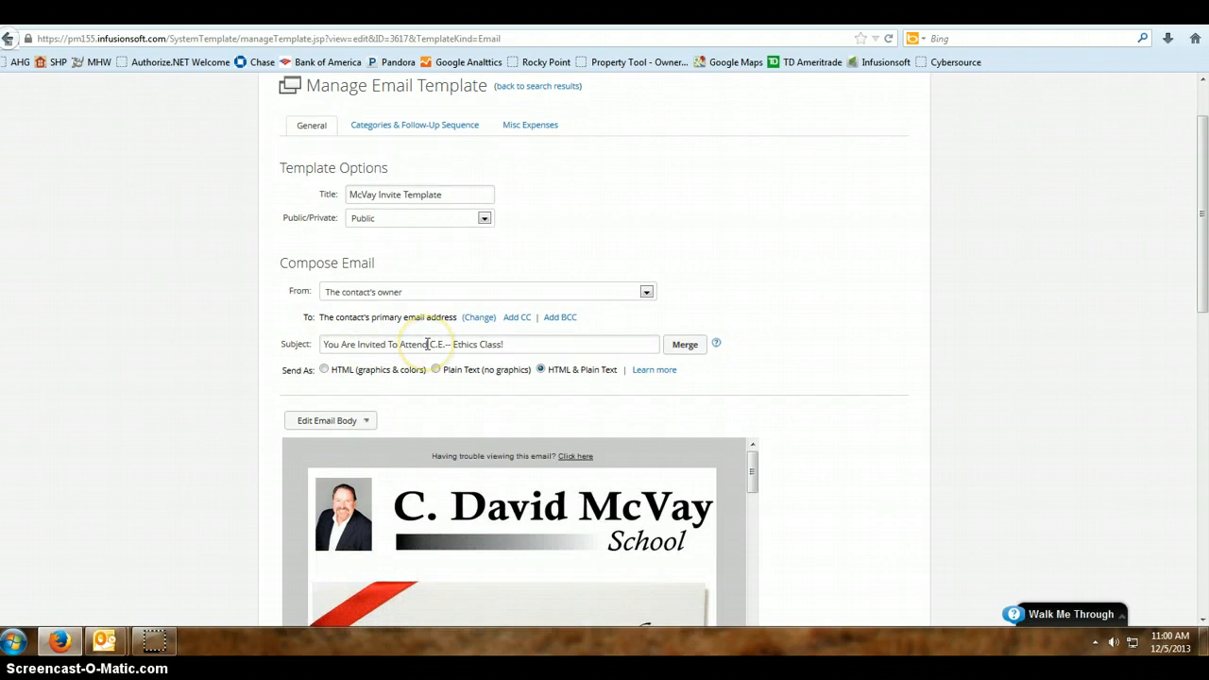
{"action": "scroll", "coordinate": [372, 376], "scroll_direction": "down", "scroll_amount": 4}
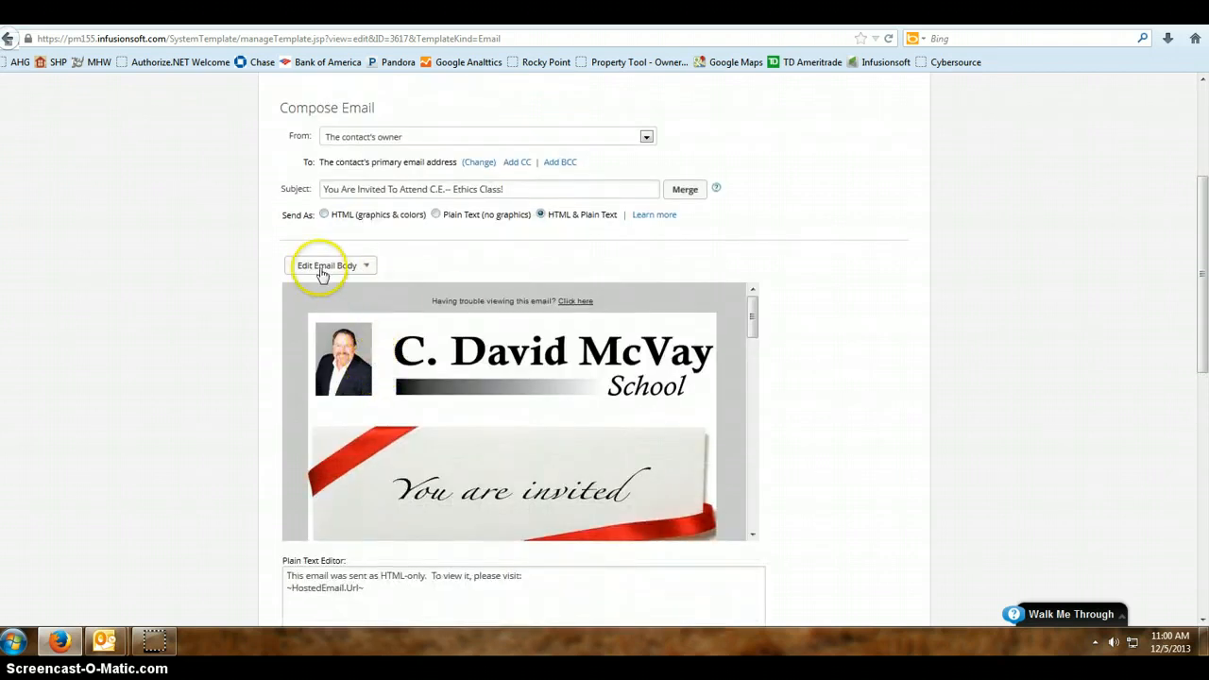
{"action": "left_click_drag", "start_coordinate": [753, 320], "coordinate": [742, 412]}
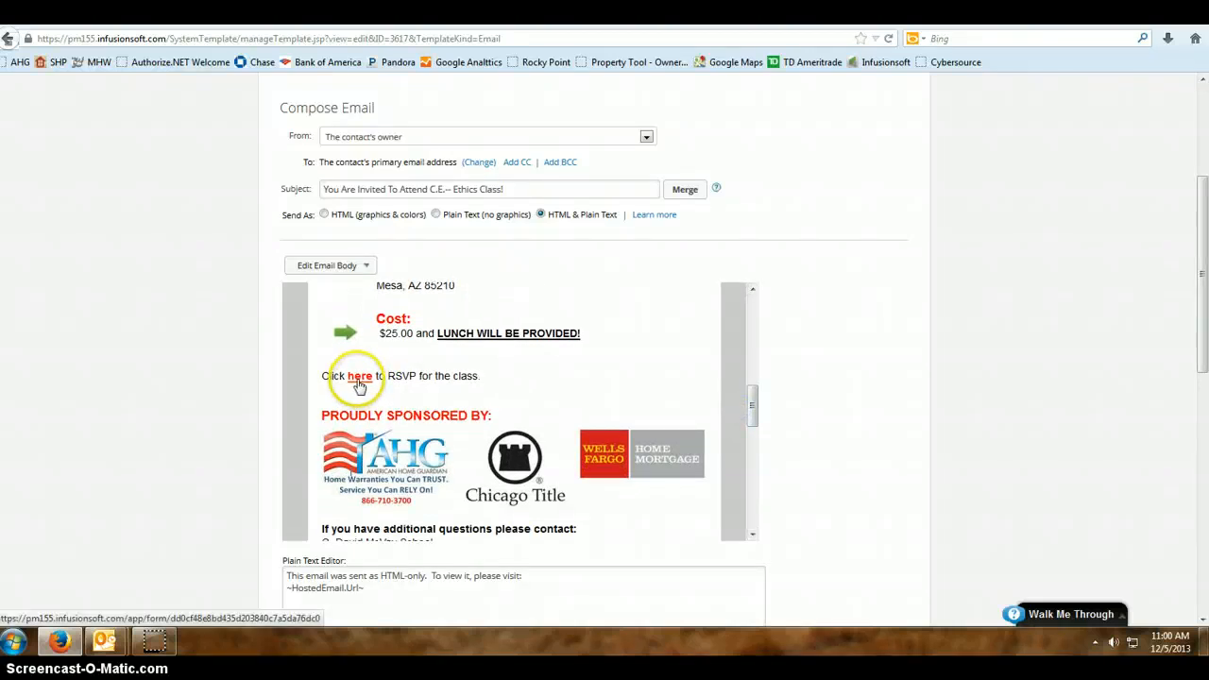
{"action": "scroll", "coordinate": [448, 404], "scroll_direction": "down", "scroll_amount": 1}
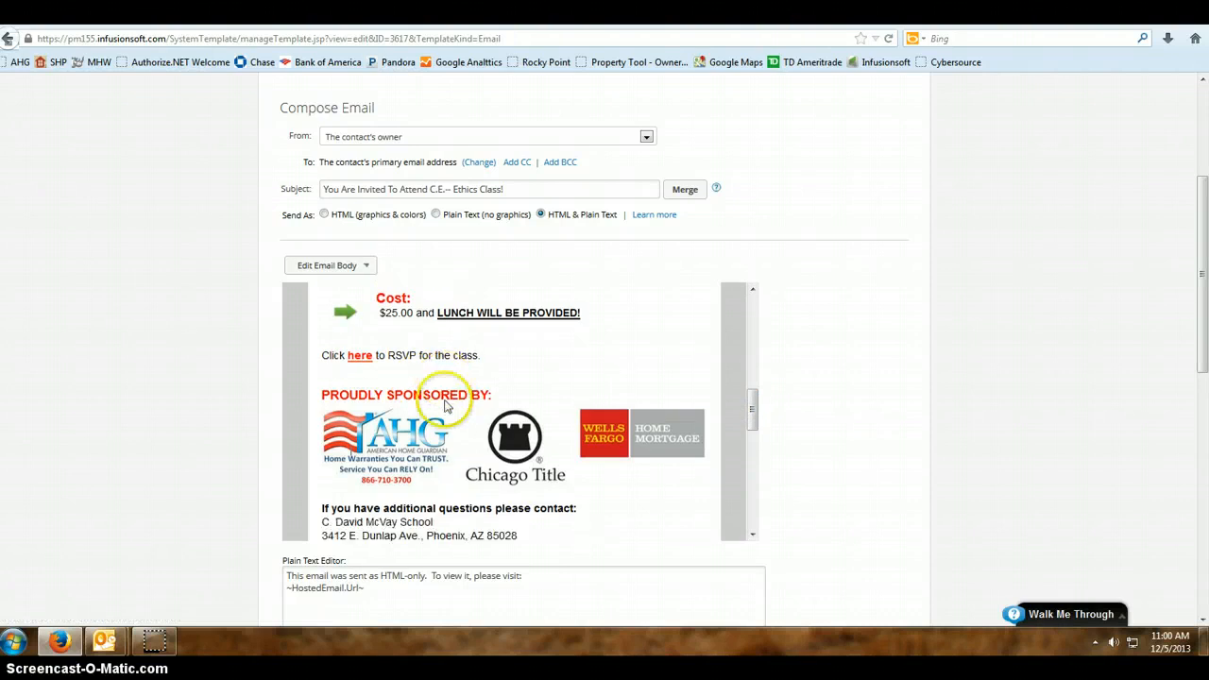
{"action": "scroll", "coordinate": [448, 404], "scroll_direction": "down", "scroll_amount": 3}
{"action": "scroll", "coordinate": [442, 402], "scroll_direction": "up", "scroll_amount": 2}
{"action": "scroll", "coordinate": [440, 400], "scroll_direction": "down", "scroll_amount": 4}
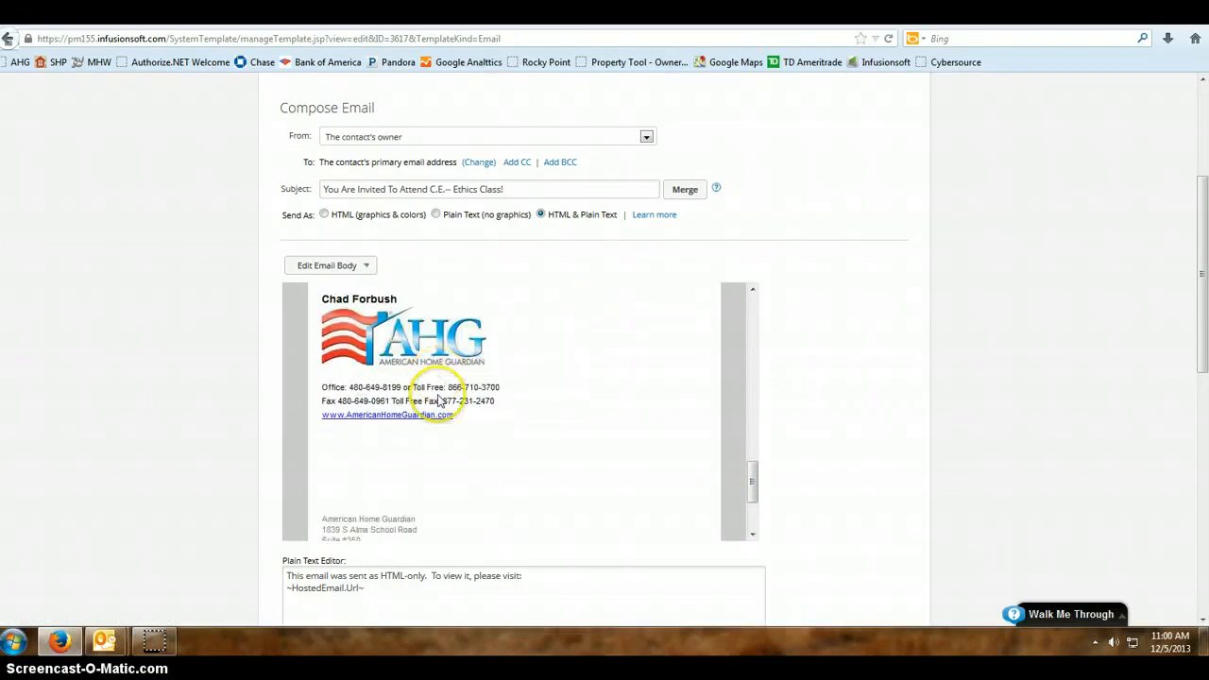
{"action": "scroll", "coordinate": [438, 401], "scroll_direction": "up", "scroll_amount": 10}
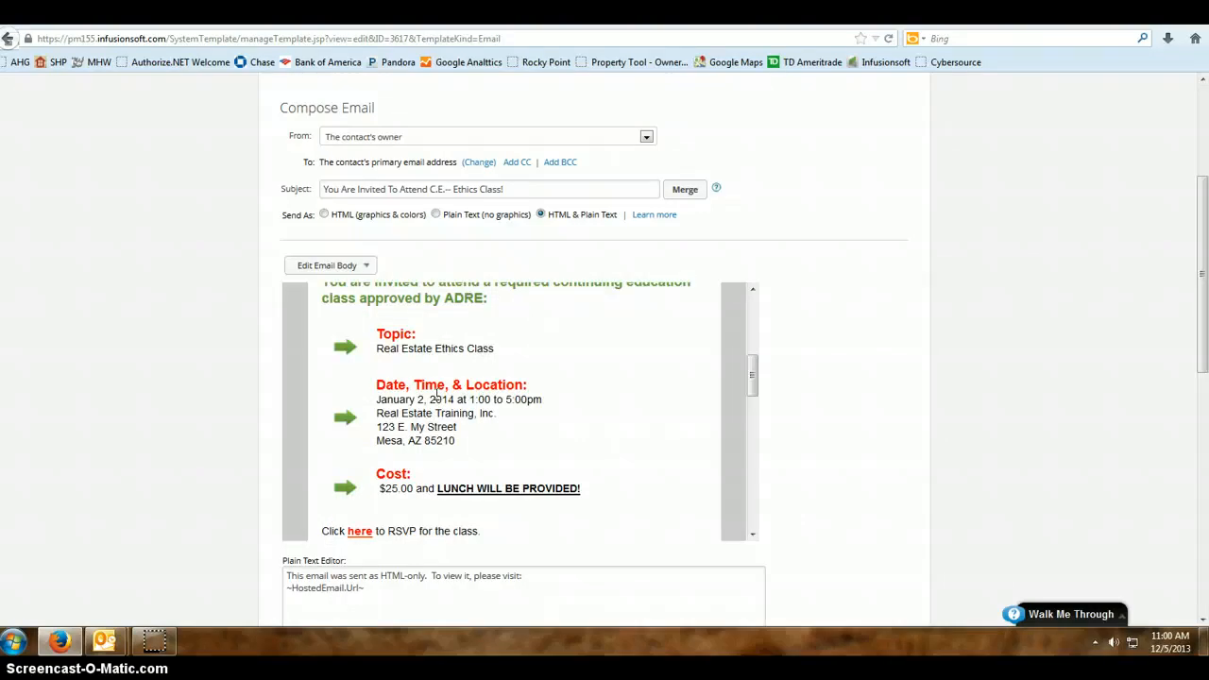
{"action": "scroll", "coordinate": [437, 395], "scroll_direction": "down", "scroll_amount": 5}
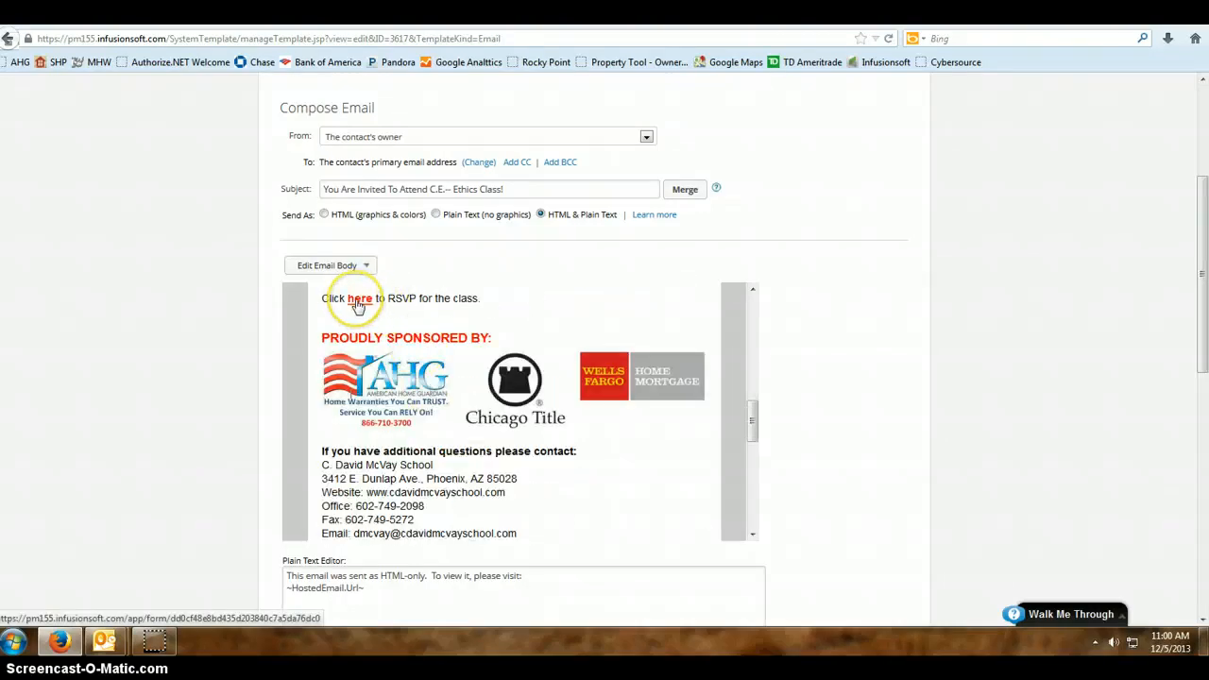
- Open the class registration form from the invite's RSVP link and set the class date to 1-2-14
{"action": "left_click", "coordinate": [359, 300]}
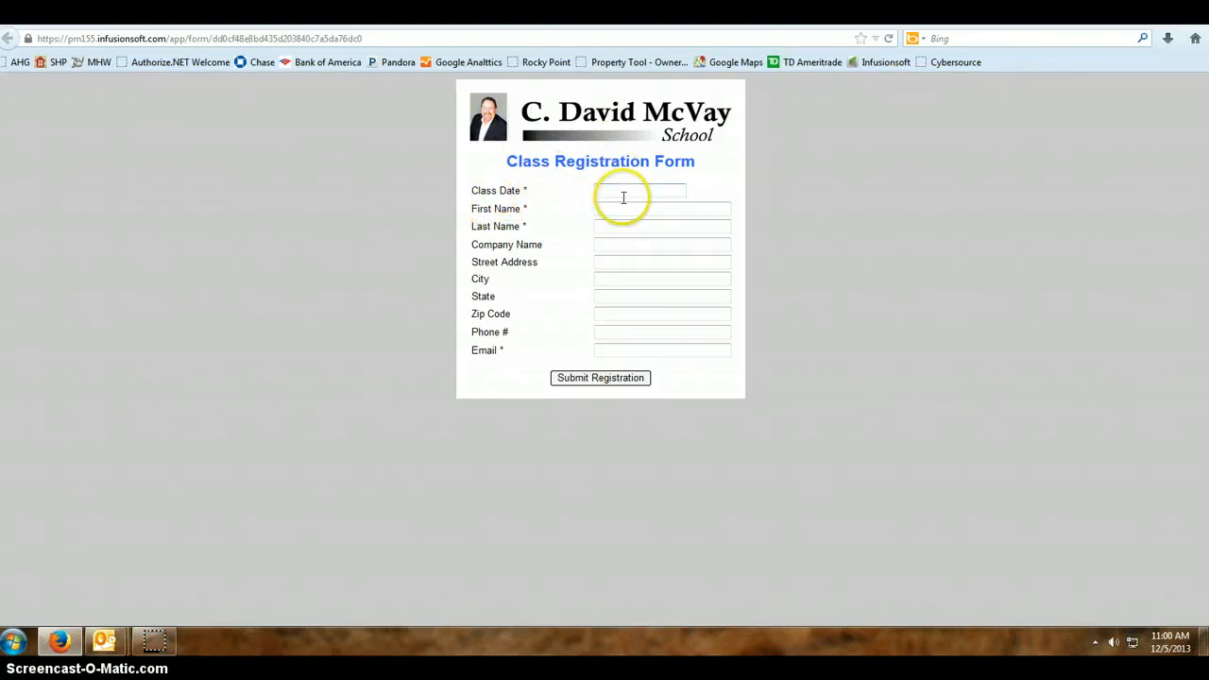
{"action": "left_click", "coordinate": [623, 196]}
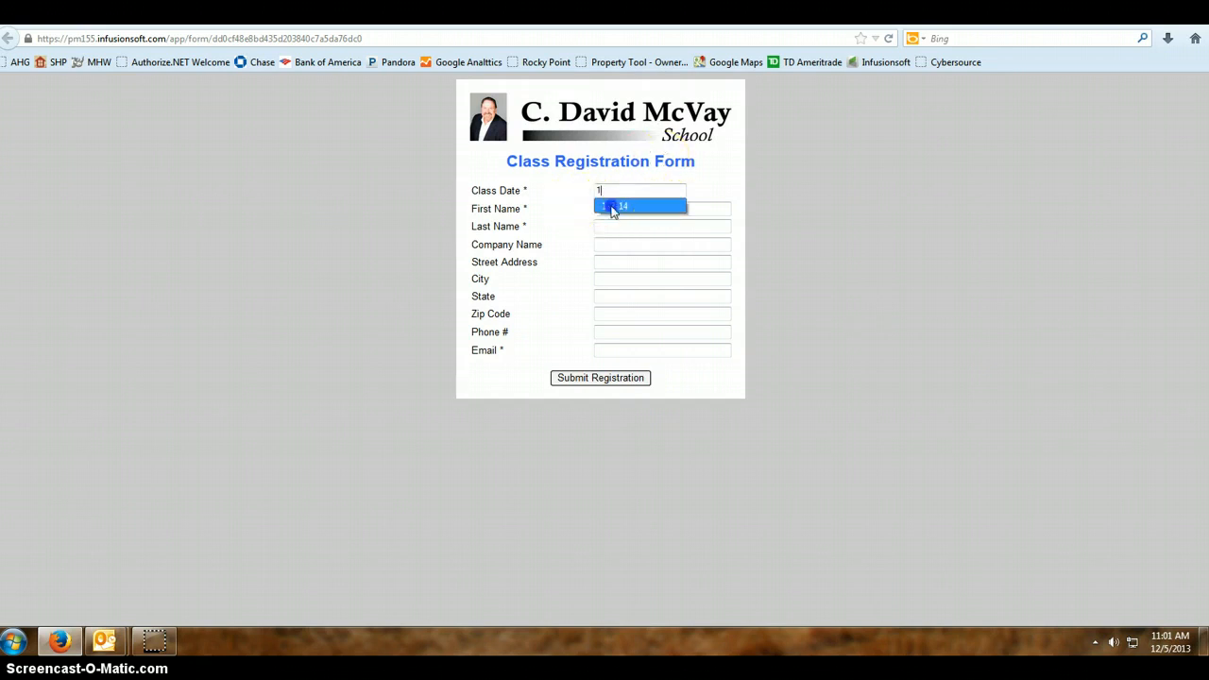
{"action": "left_click", "coordinate": [612, 207]}
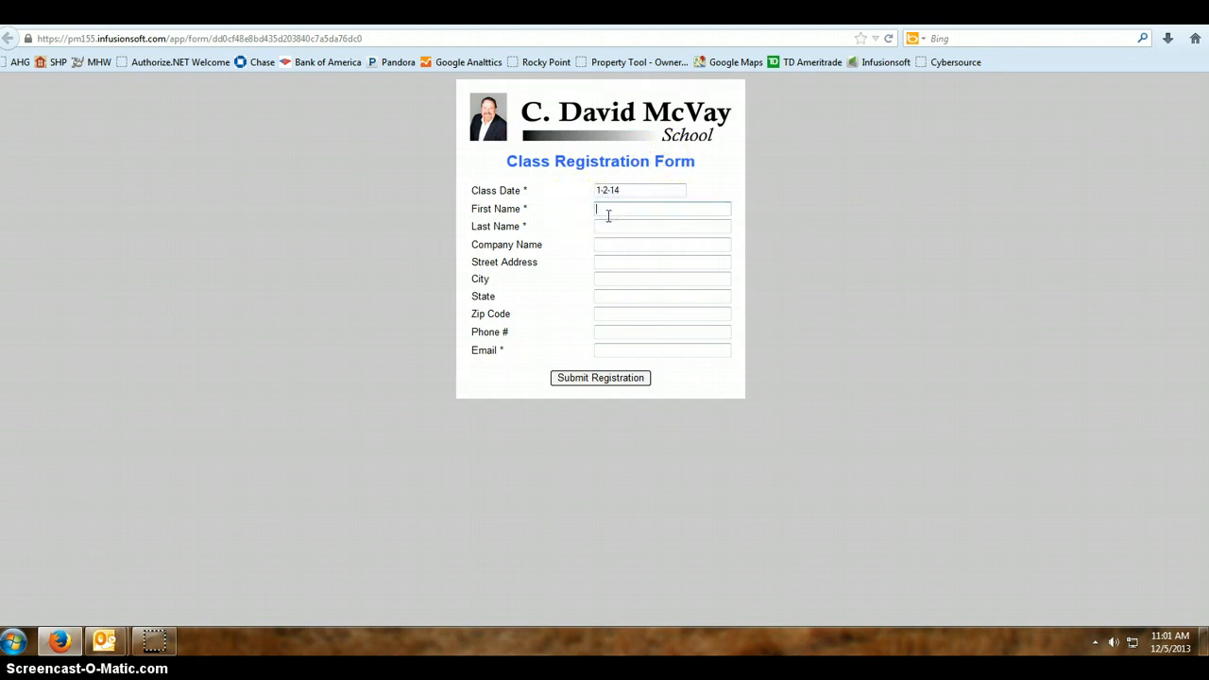
- Fill in the registrant's first name and last name on the registration form
{"action": "left_click", "coordinate": [631, 228]}
{"action": "type", "text": "c"}
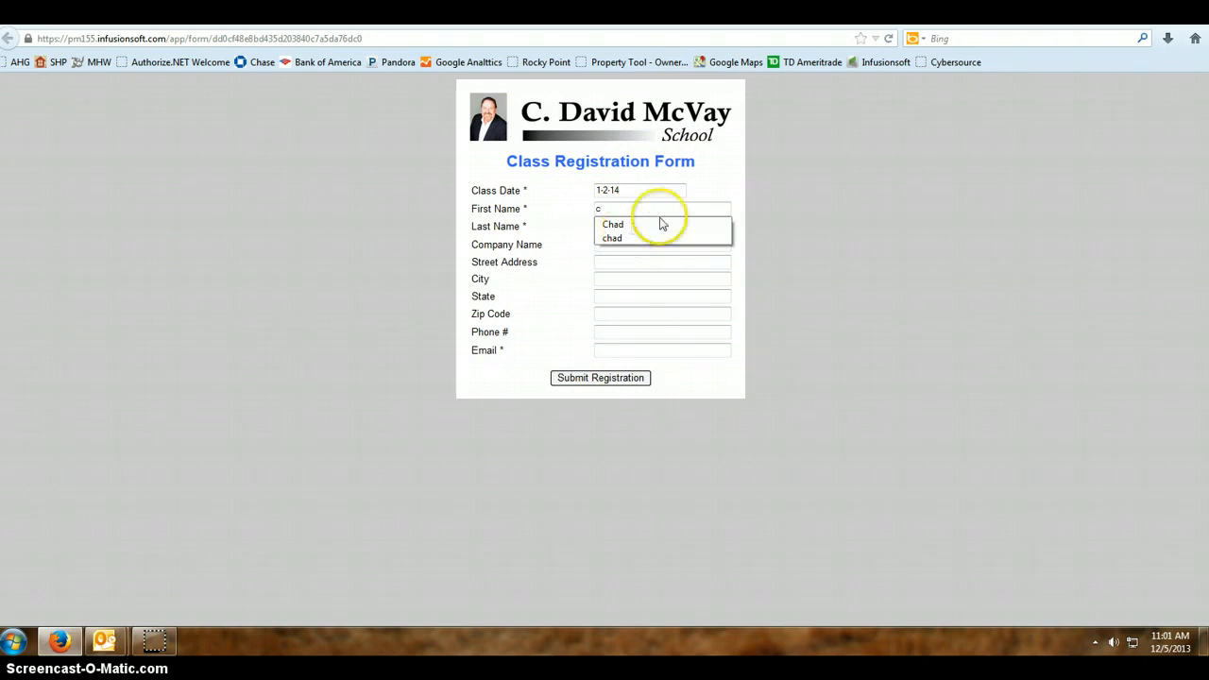
{"action": "left_click", "coordinate": [626, 229]}
{"action": "left_click", "coordinate": [621, 229]}
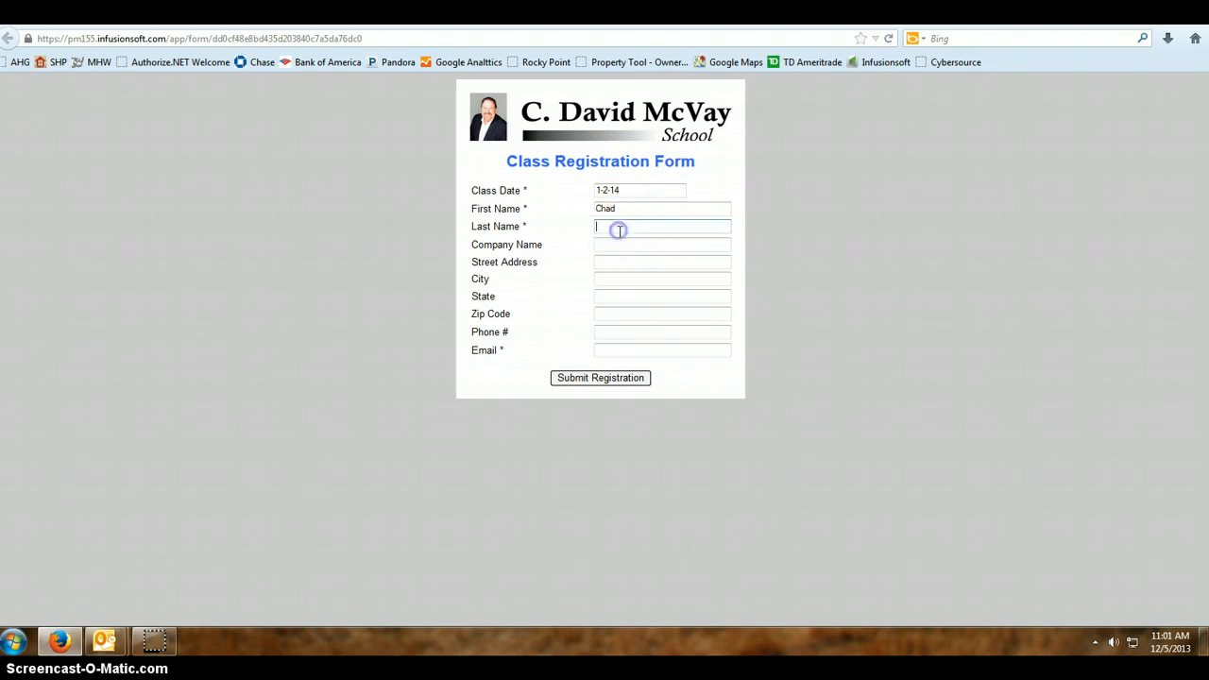
{"action": "type", "text": "f"}
{"action": "left_click", "coordinate": [619, 242]}
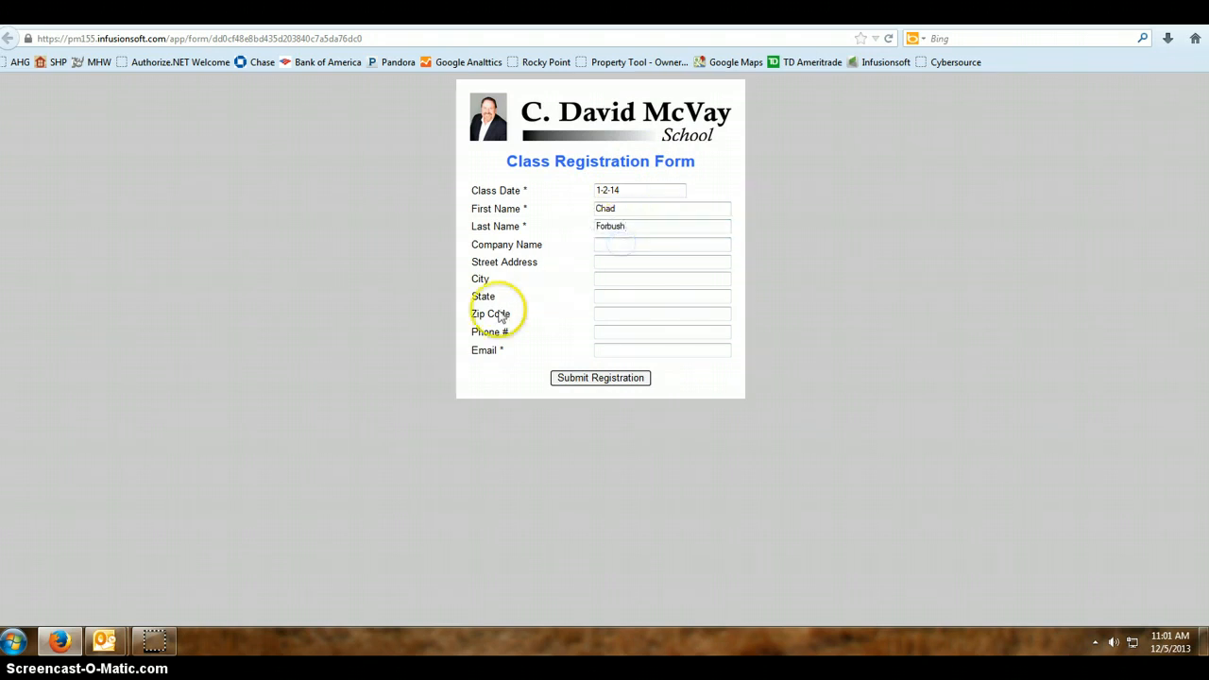
- Fill in the registrant's email address and submit the class registration
{"action": "left_click", "coordinate": [618, 350]}
{"action": "type", "text": "c"}
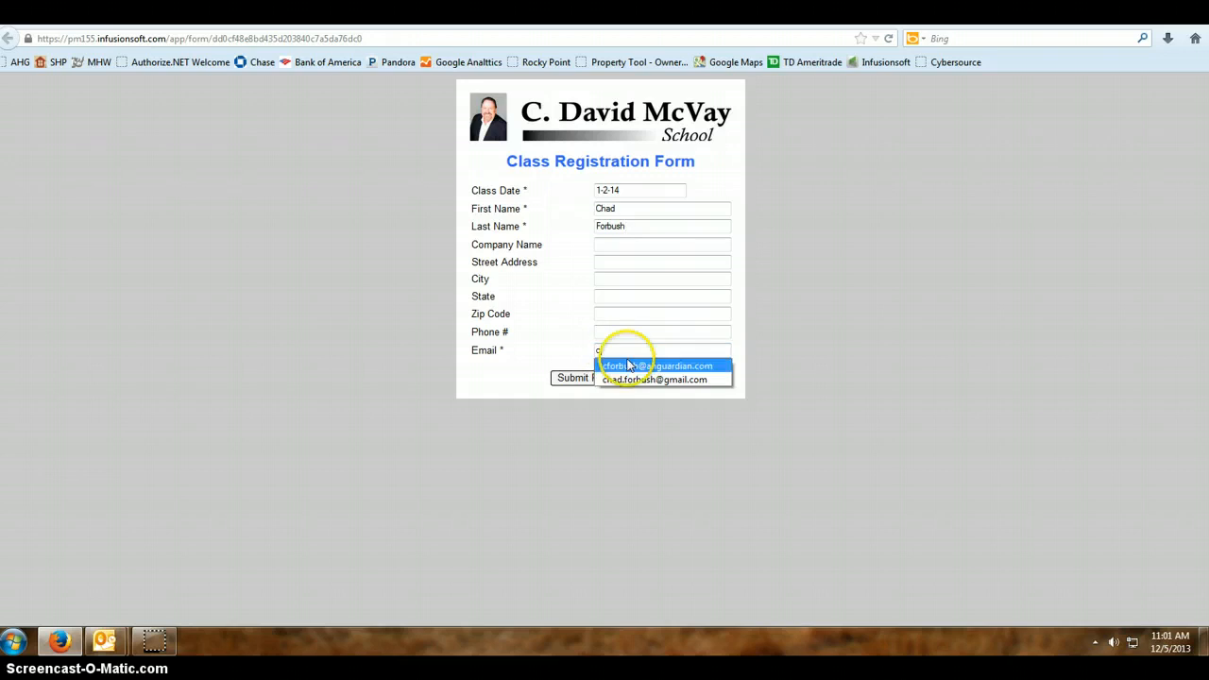
{"action": "left_click", "coordinate": [629, 381]}
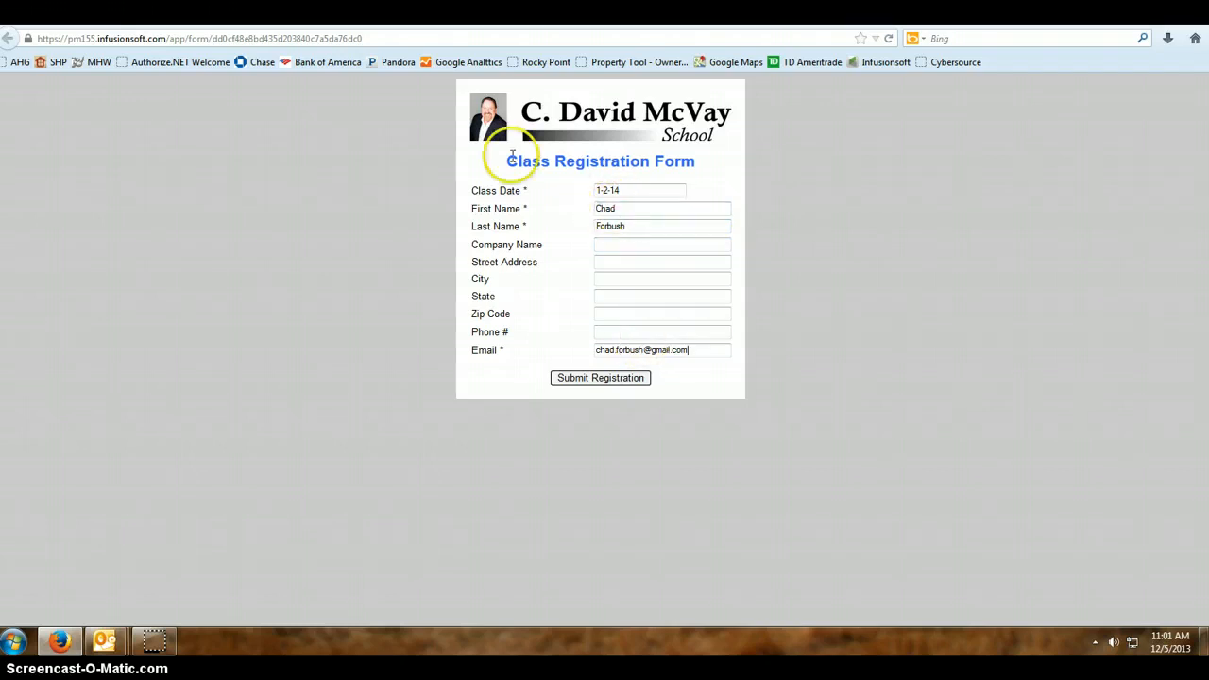
{"action": "left_click", "coordinate": [566, 380]}
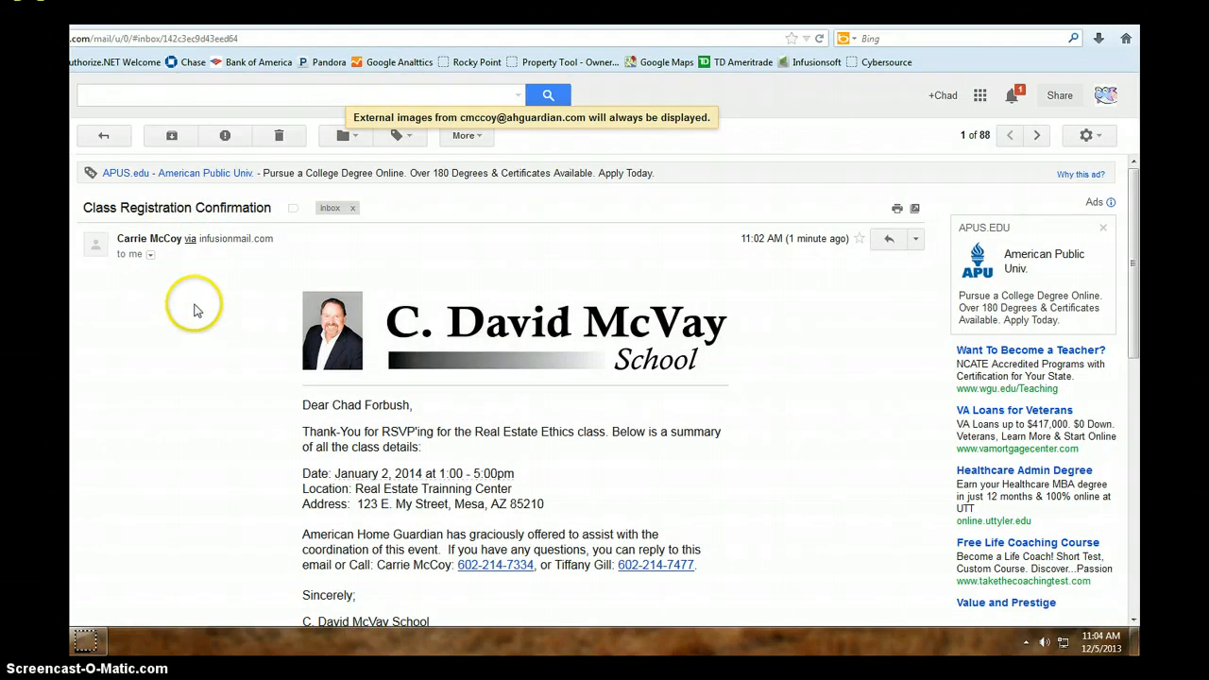
- Read through the Class Registration Confirmation email, checking the class details, contact information and signature
{"action": "scroll", "coordinate": [170, 289], "scroll_direction": "down", "scroll_amount": 2}
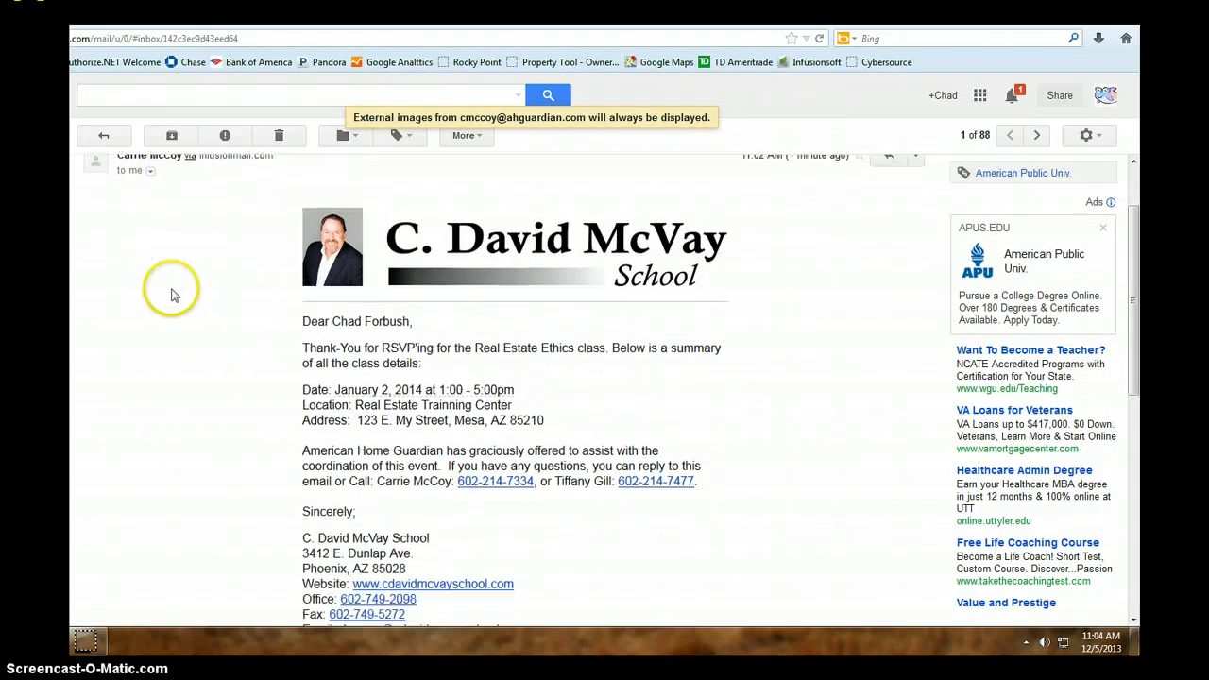
{"action": "scroll", "coordinate": [171, 296], "scroll_direction": "down", "scroll_amount": 2}
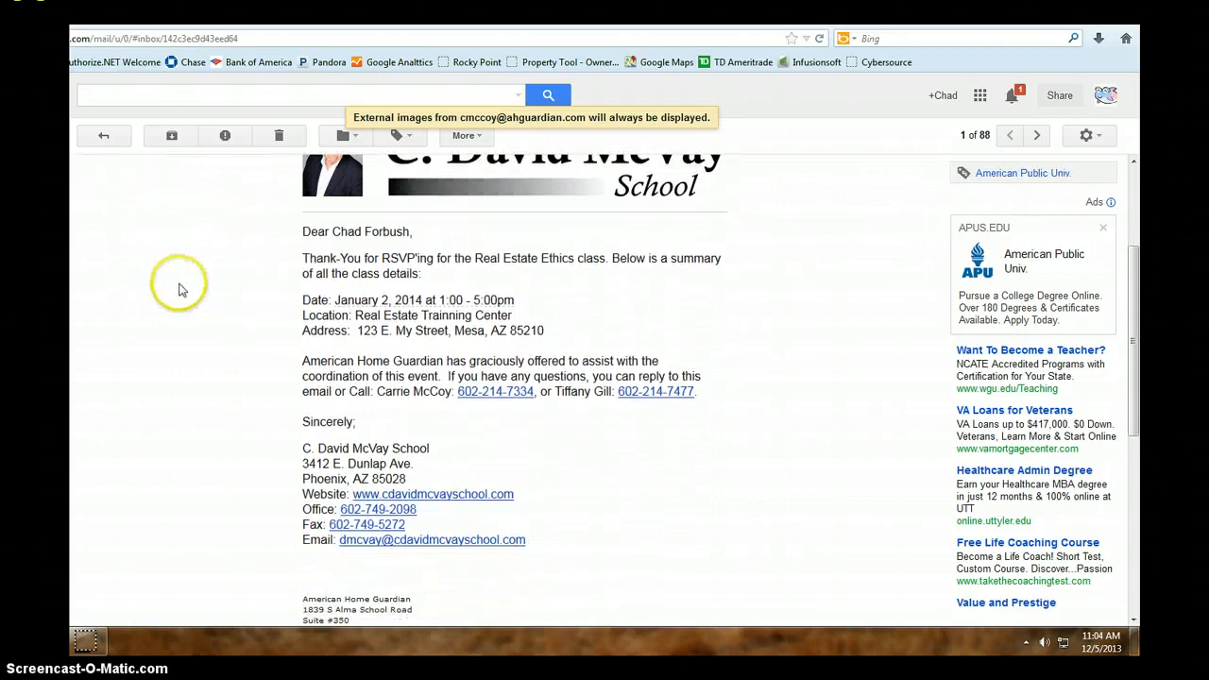
{"action": "scroll", "coordinate": [181, 284], "scroll_direction": "up", "scroll_amount": 3}
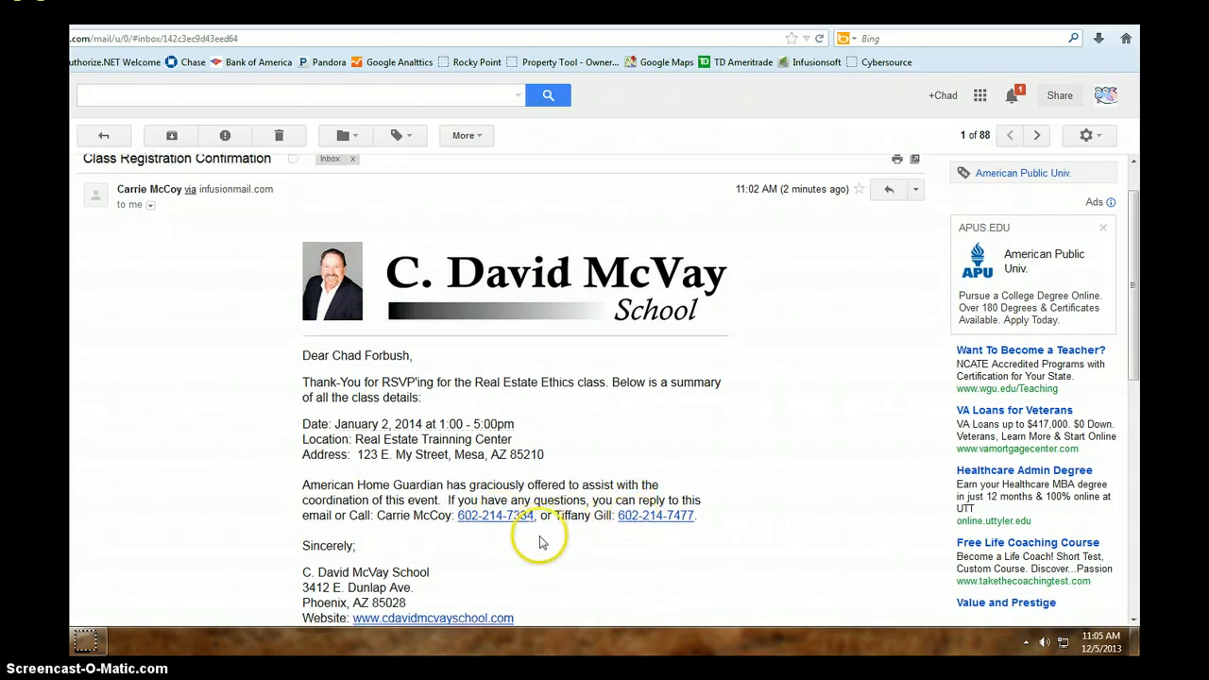
{"action": "scroll", "coordinate": [492, 520], "scroll_direction": "down", "scroll_amount": 2}
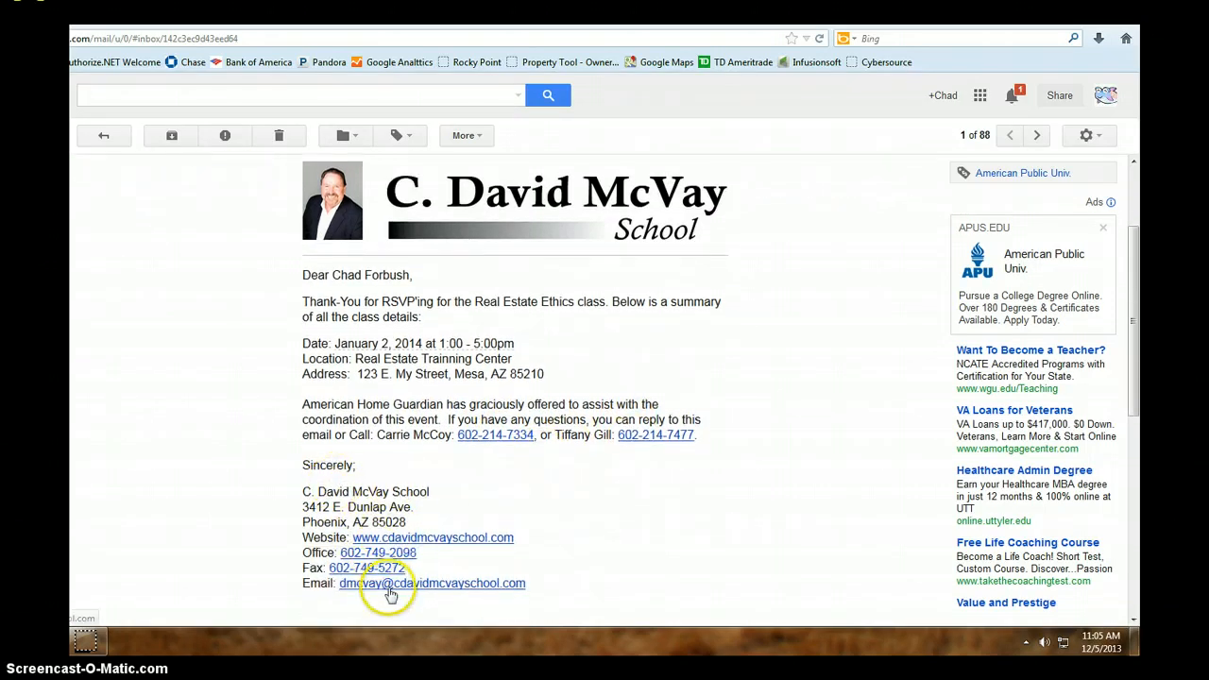
{"action": "scroll", "coordinate": [387, 576], "scroll_direction": "down", "scroll_amount": 3}
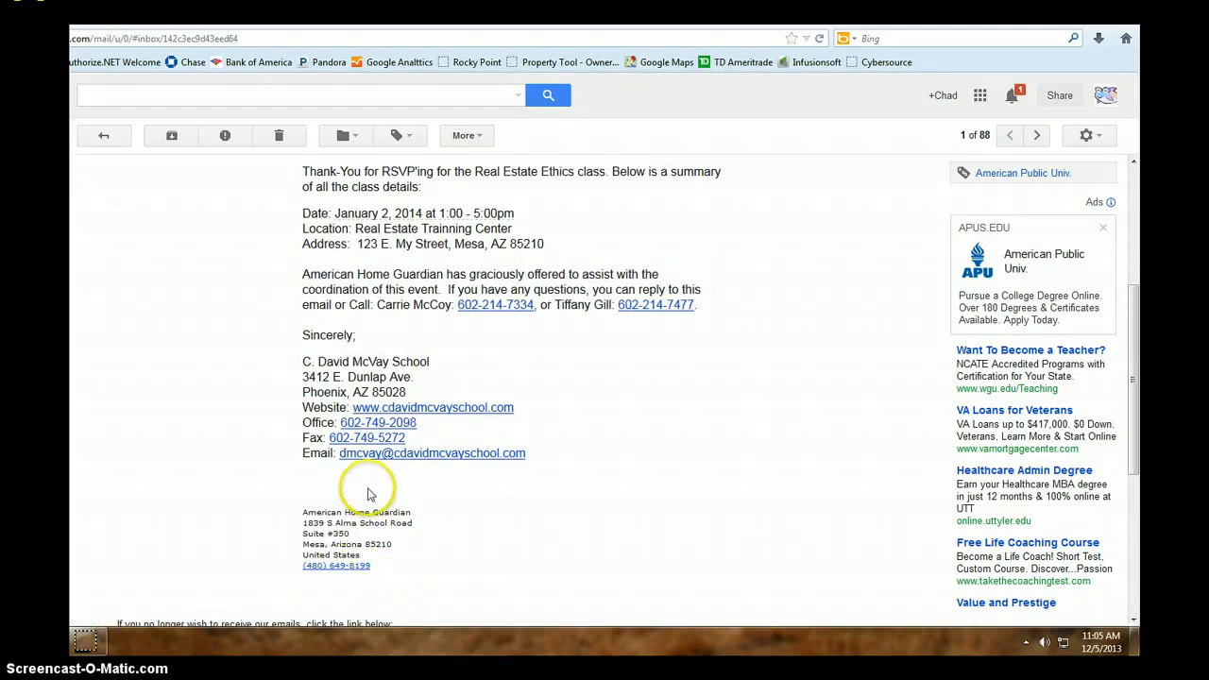
- Switch back to Infusionsoft and display the list of campaigns
{"action": "left_click", "coordinate": [146, 17]}
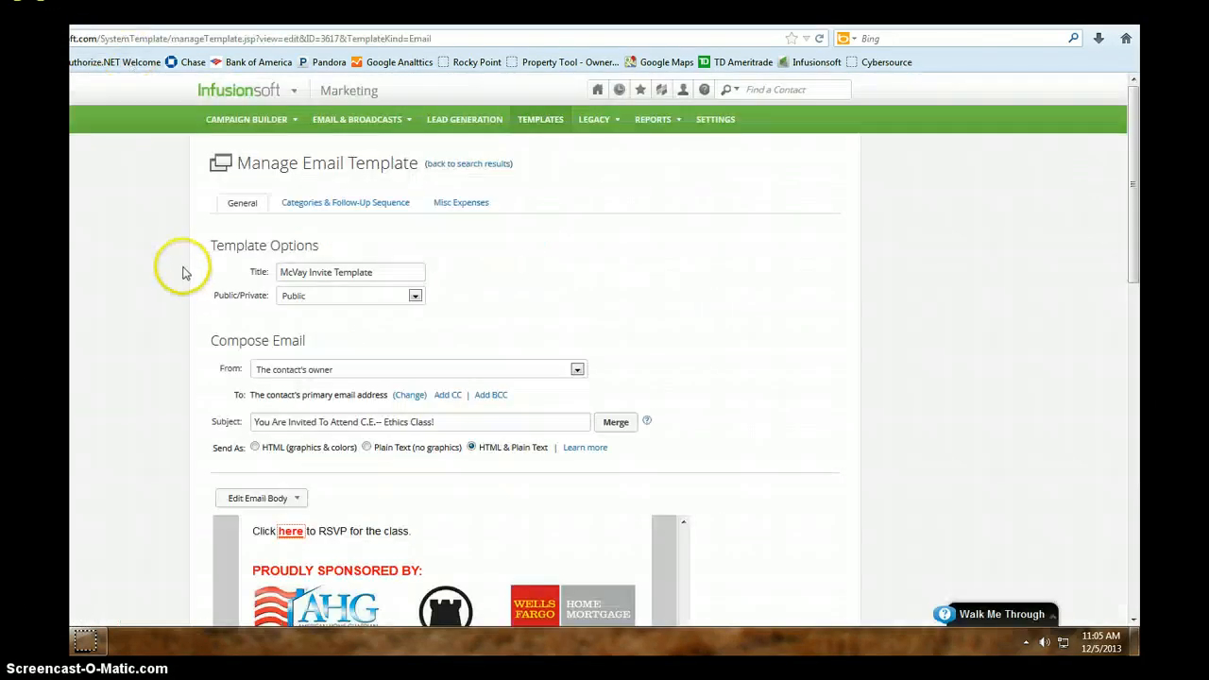
{"action": "scroll", "coordinate": [431, 411], "scroll_direction": "down", "scroll_amount": 2}
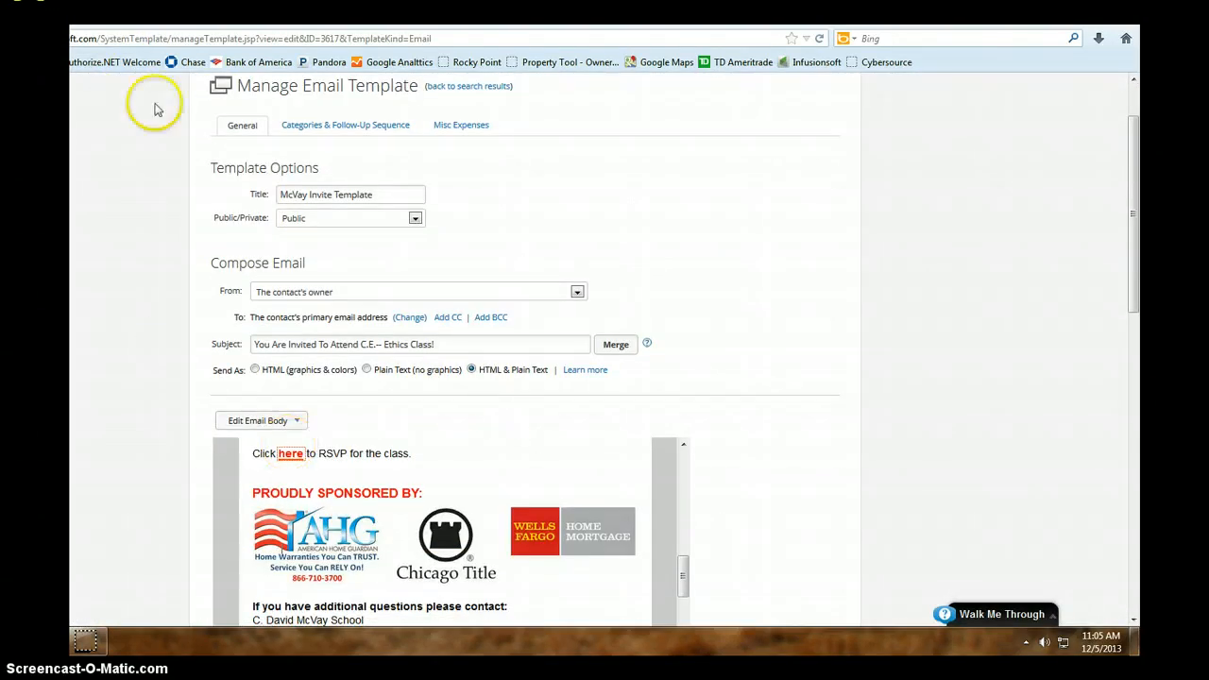
{"action": "scroll", "coordinate": [178, 194], "scroll_direction": "up", "scroll_amount": 2}
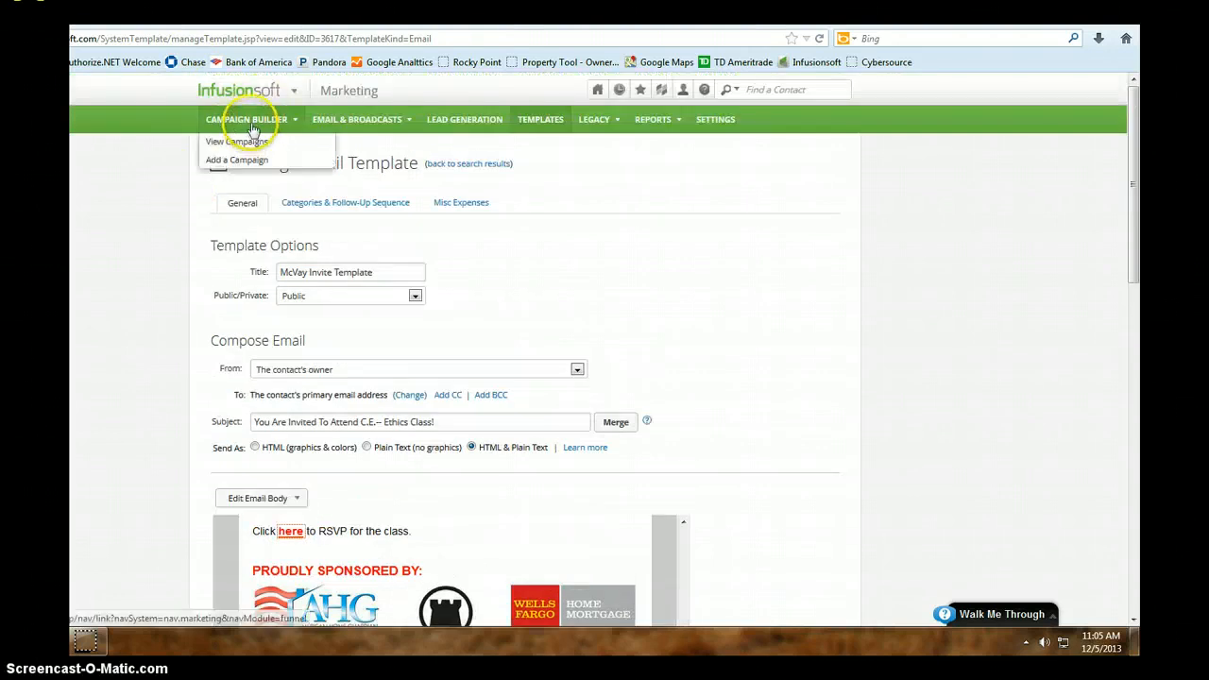
{"action": "left_click", "coordinate": [249, 120]}
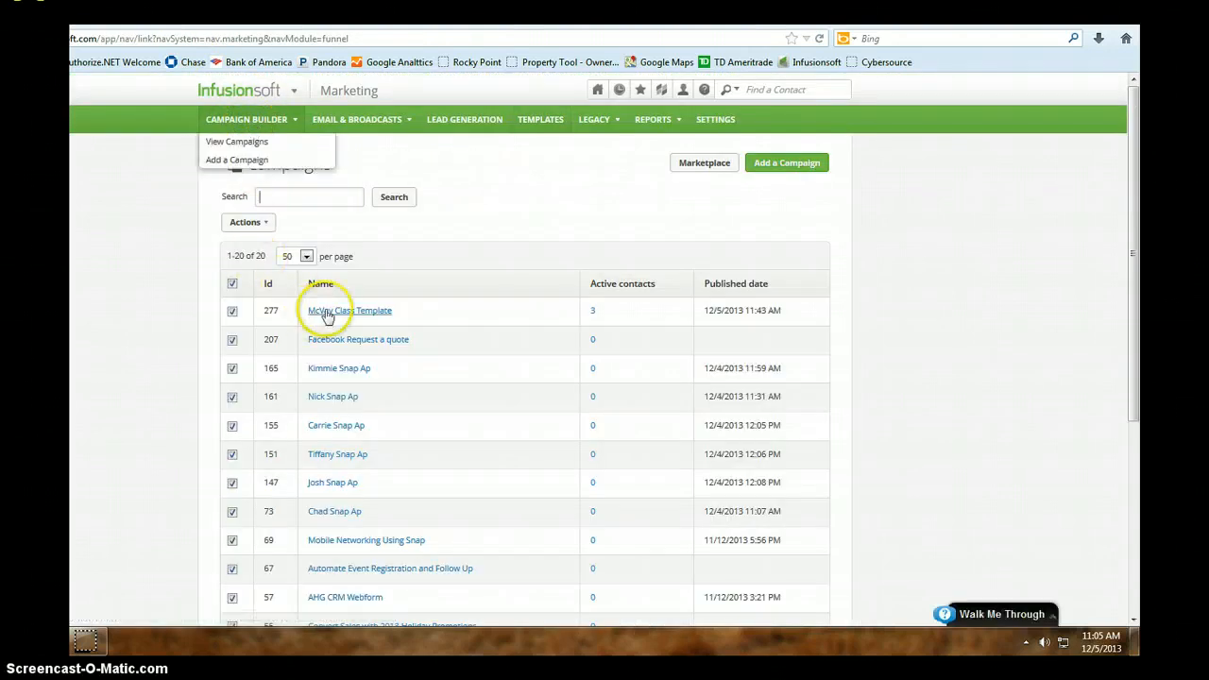
- Open the McVay Class Template campaign for editing and open its Event Reminders sequence
{"action": "left_click", "coordinate": [331, 312]}
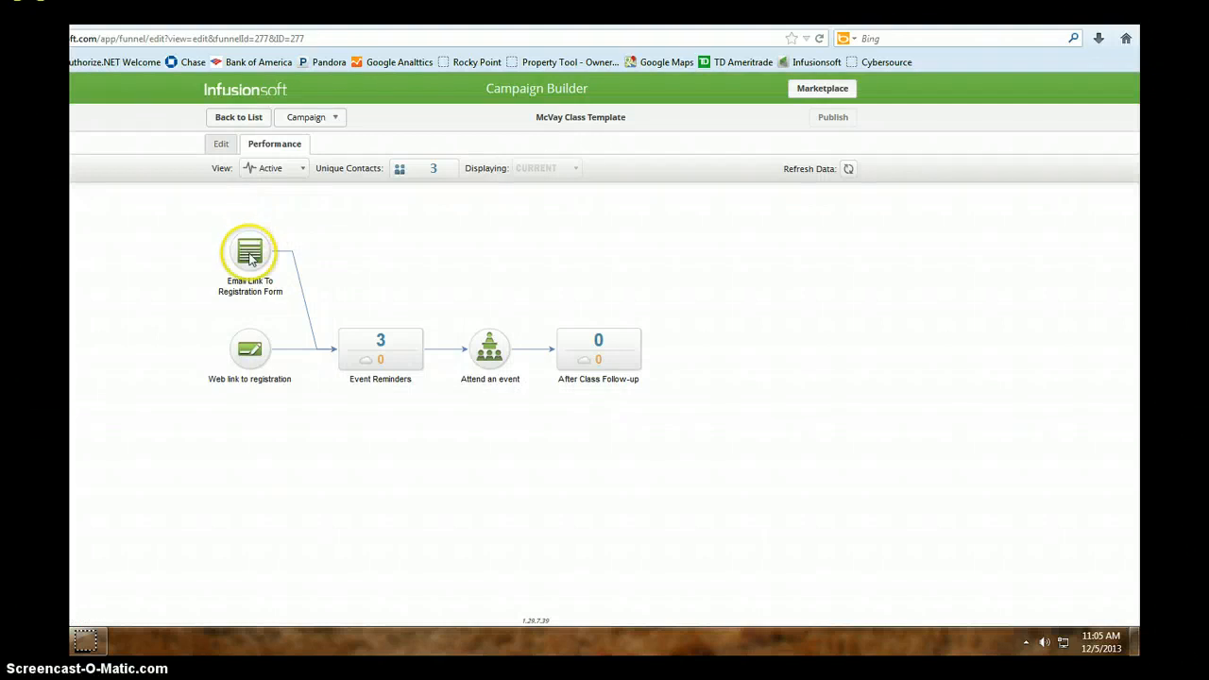
{"action": "left_click", "coordinate": [221, 144]}
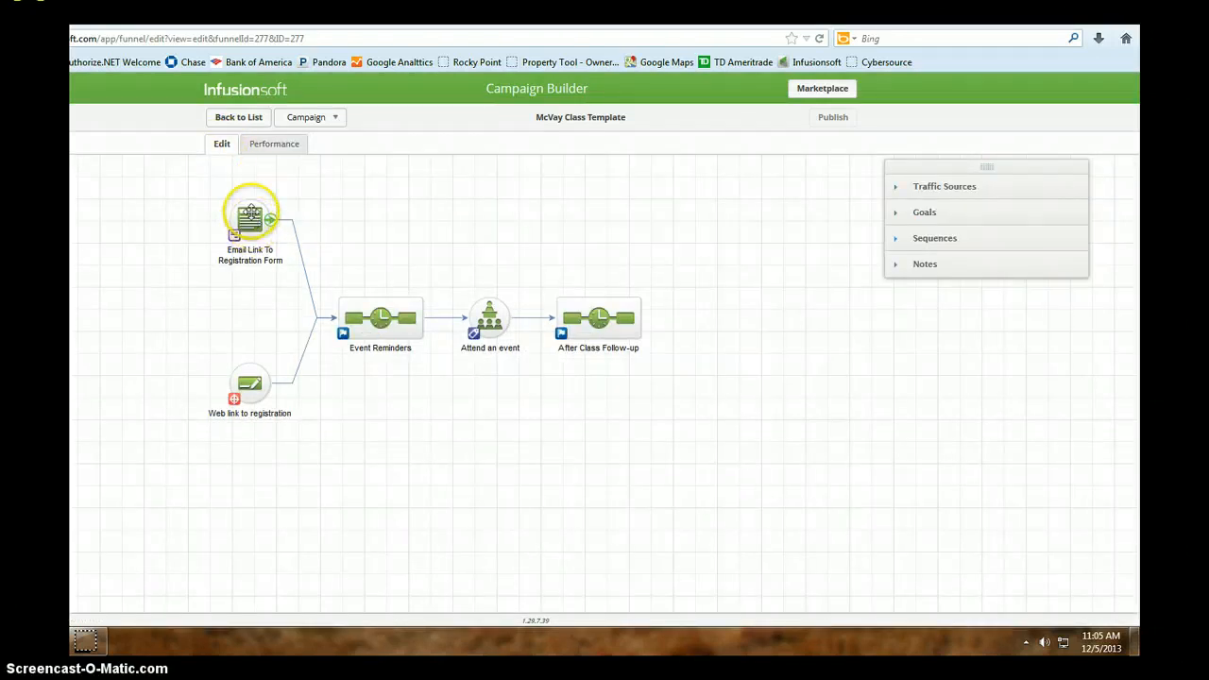
{"action": "double_click", "coordinate": [367, 323]}
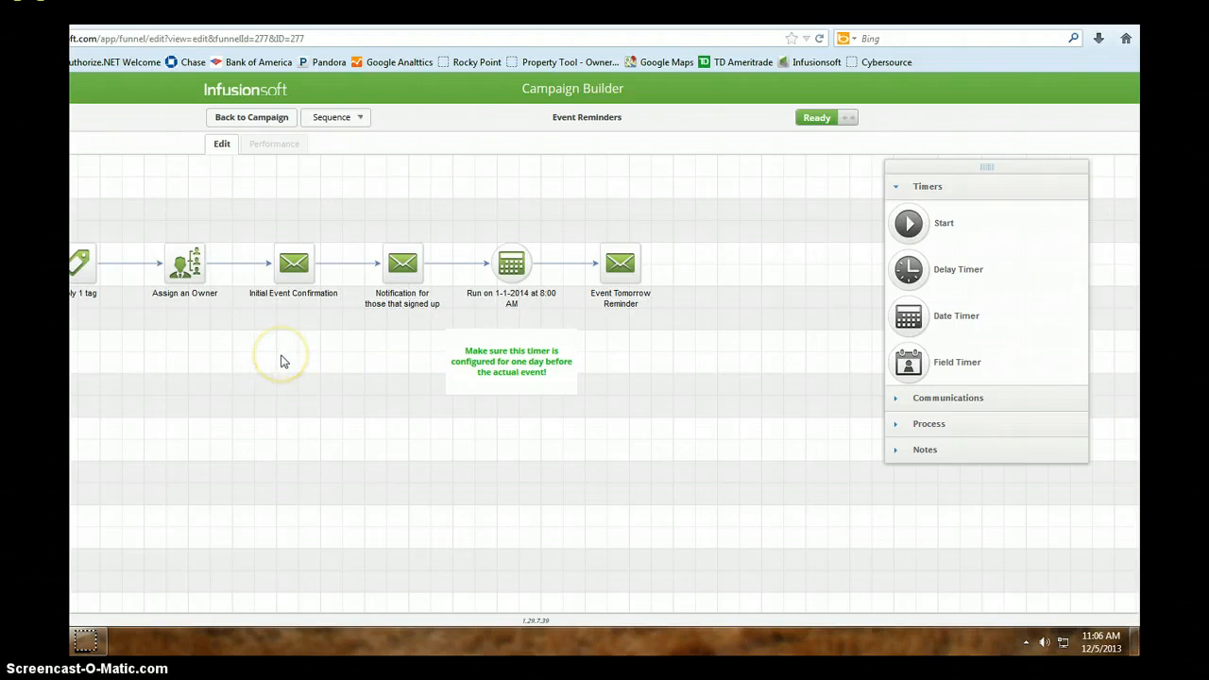
- Open the tag step of the Event Reminders sequence and save it with the McVay Class tag applied
{"action": "left_click_drag", "start_coordinate": [277, 360], "coordinate": [456, 375]}
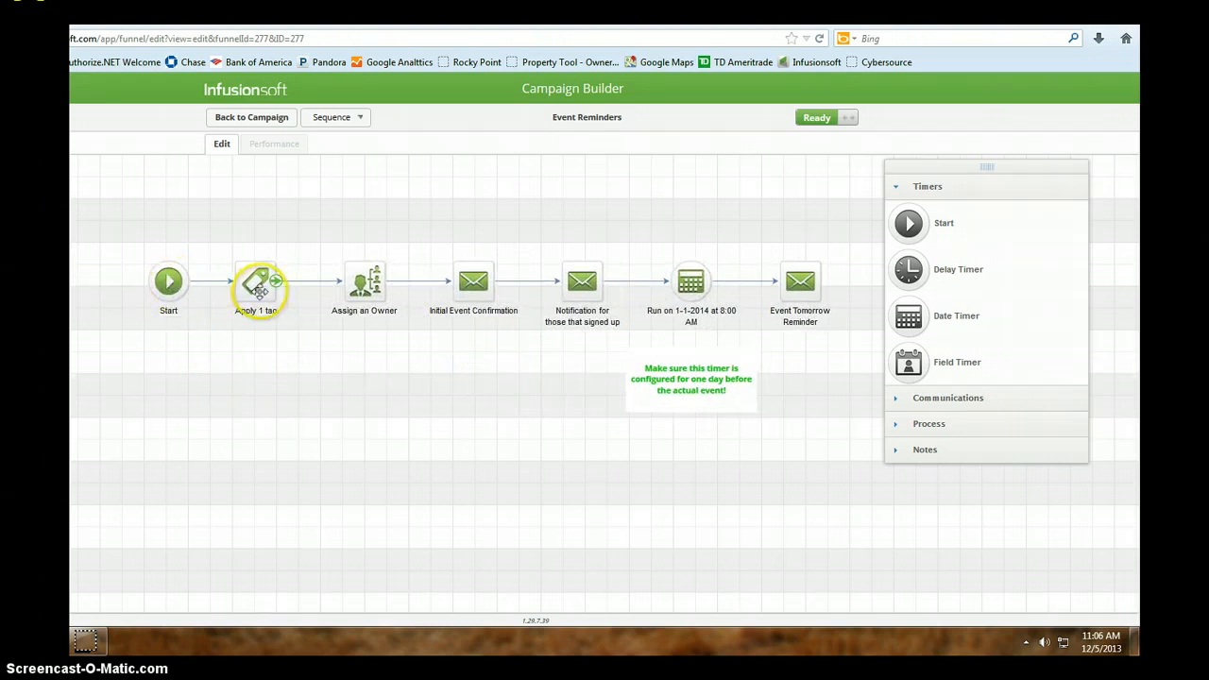
{"action": "double_click", "coordinate": [259, 283]}
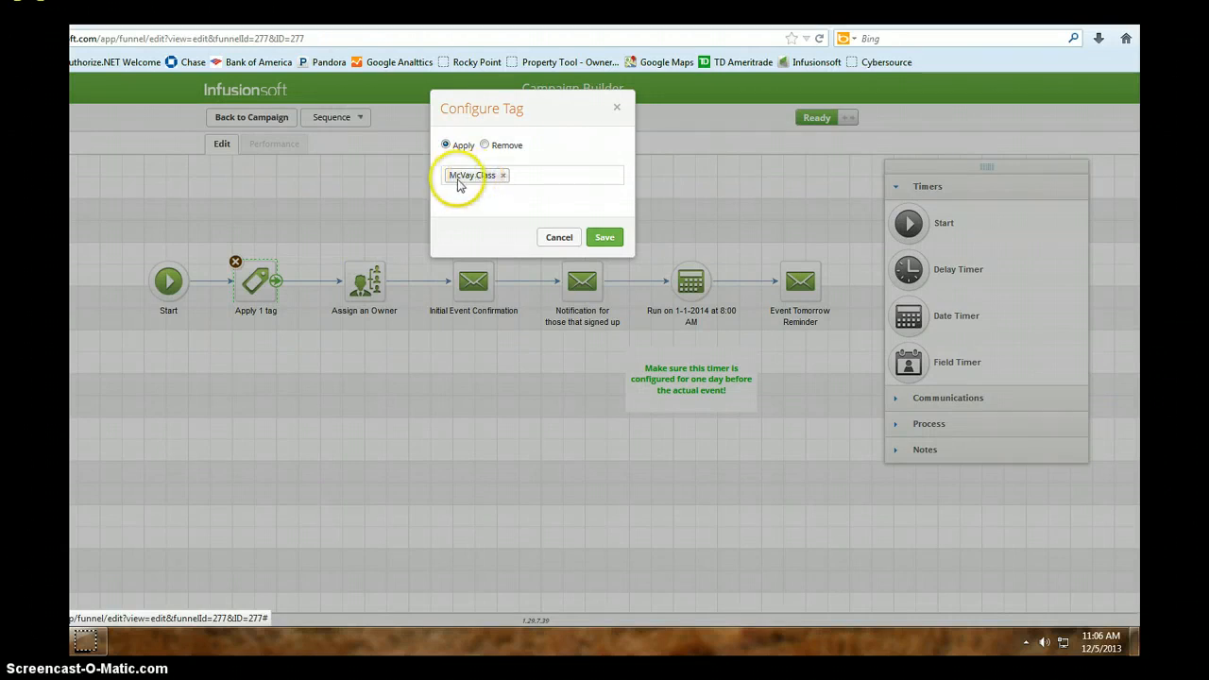
{"action": "left_click", "coordinate": [605, 237]}
- In the Assign an Owner step, choose the same user from the user list as contact owner and save the assignment
{"action": "double_click", "coordinate": [371, 294]}
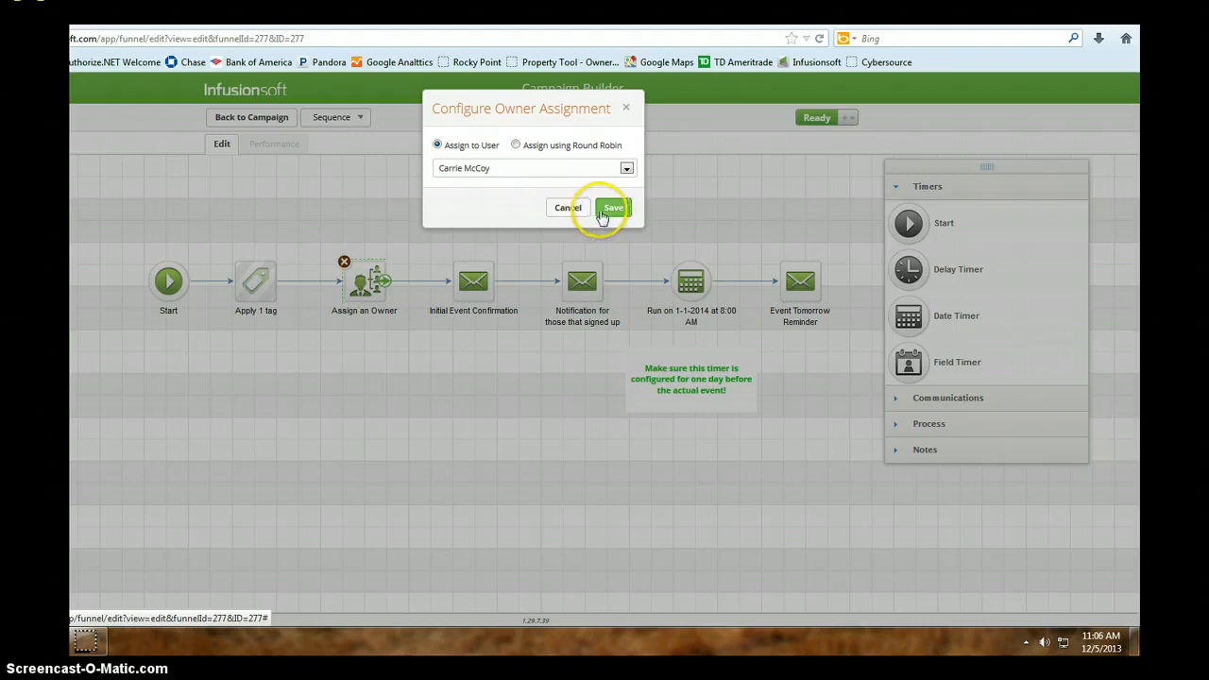
{"action": "left_click", "coordinate": [606, 168]}
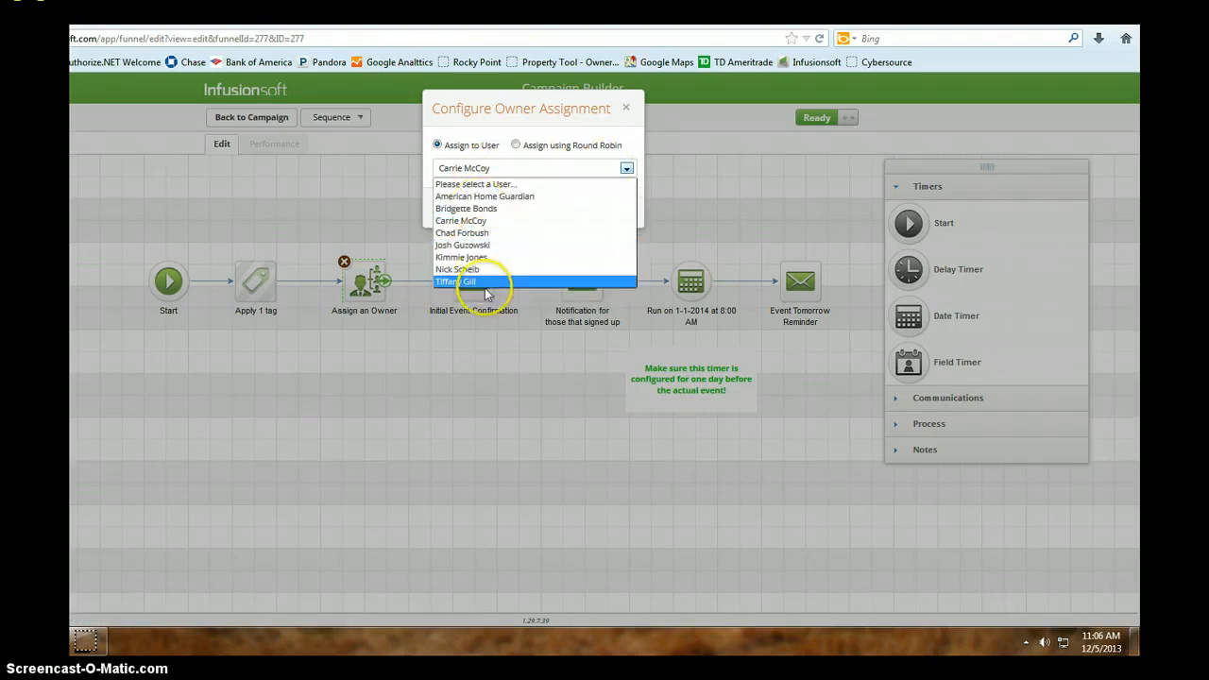
{"action": "left_click", "coordinate": [485, 221]}
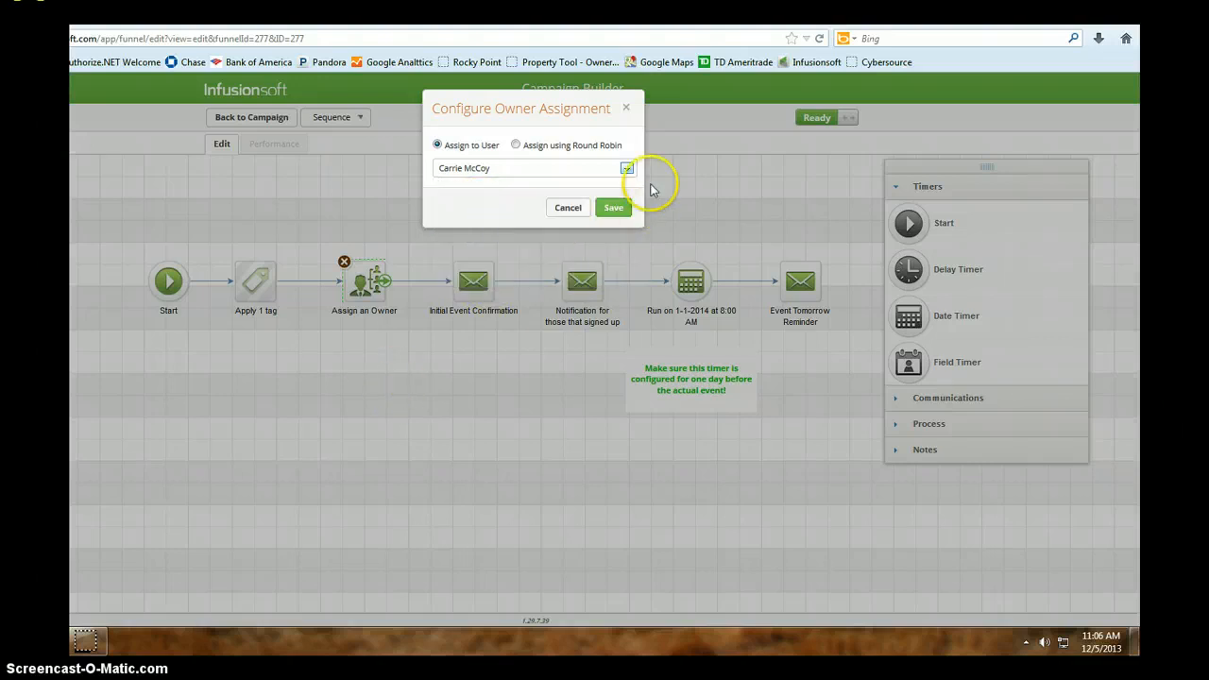
{"action": "left_click", "coordinate": [614, 206]}
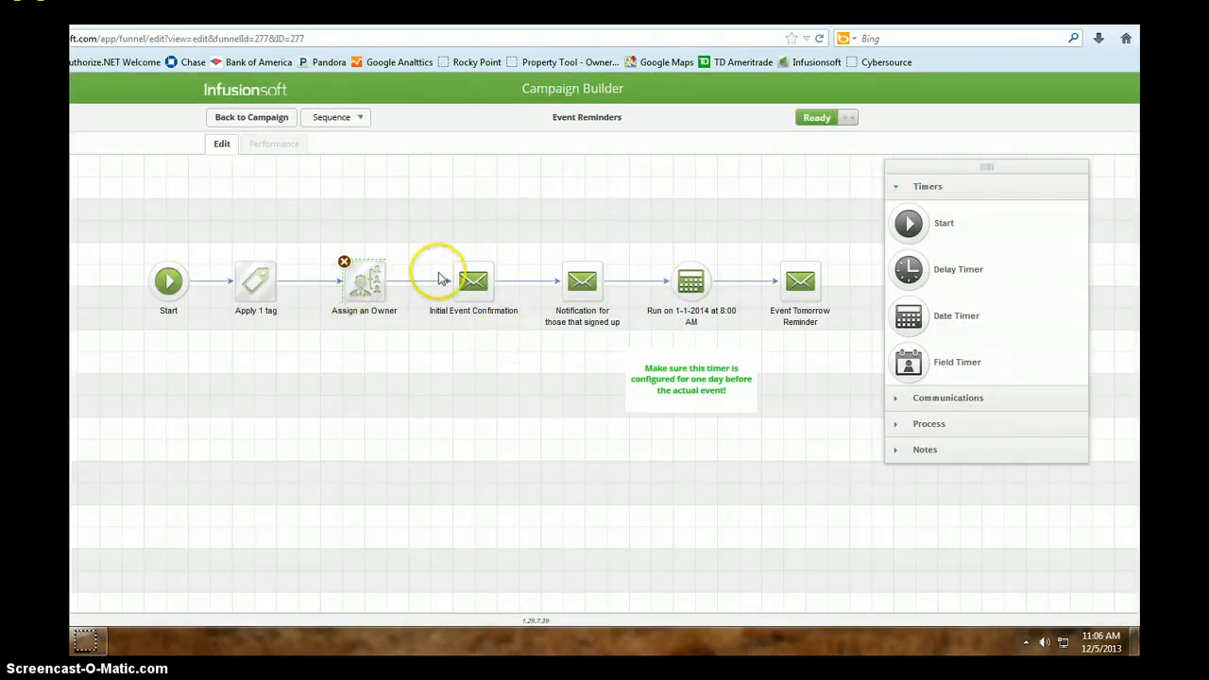
- Review the merge fields and sender of the Initial Event Confirmation email, and return to the sequence
{"action": "double_click", "coordinate": [463, 288]}
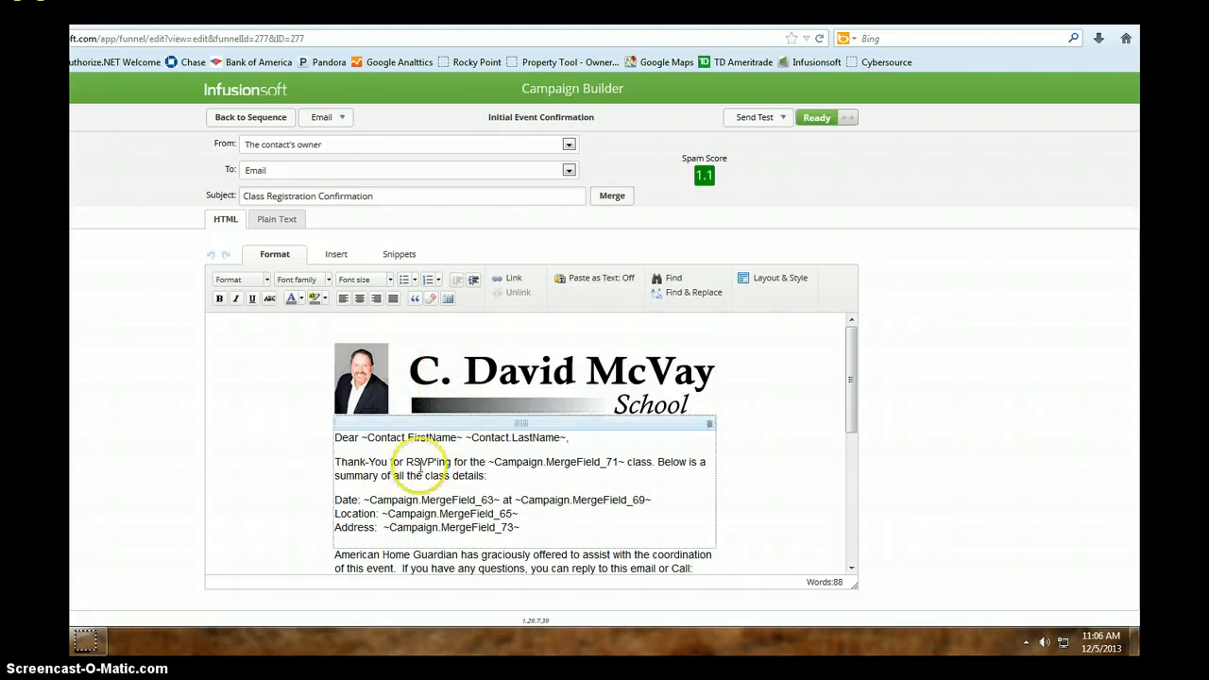
{"action": "scroll", "coordinate": [419, 467], "scroll_direction": "down", "scroll_amount": 2}
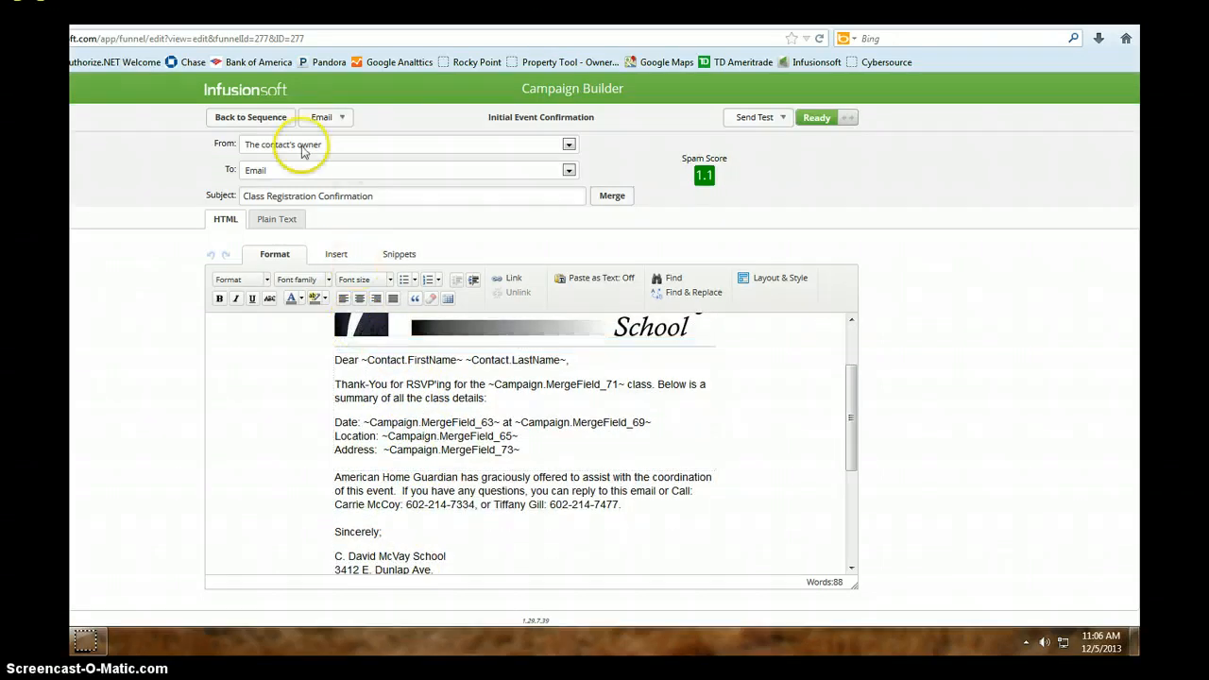
{"action": "left_click", "coordinate": [257, 118]}
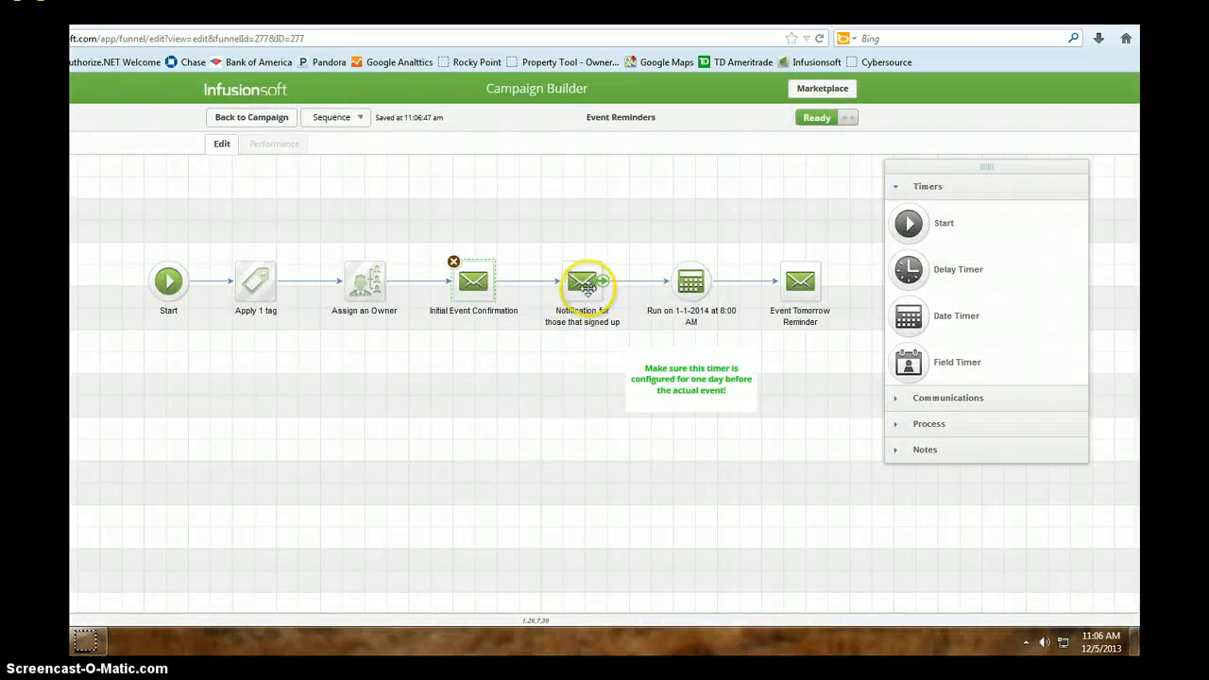
- Review the Notification for those that signed up email alongside the registration notice received in Outlook, and return to the Infusionsoft sequence
{"action": "double_click", "coordinate": [586, 284]}
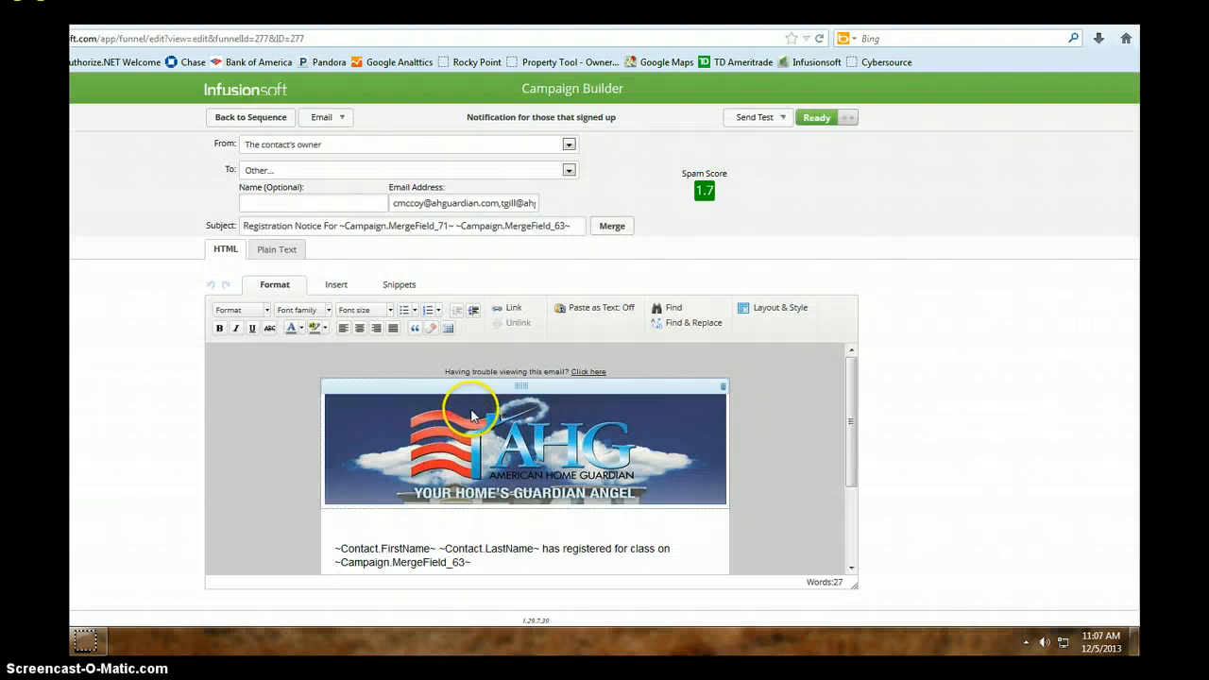
{"action": "scroll", "coordinate": [472, 416], "scroll_direction": "down", "scroll_amount": 3}
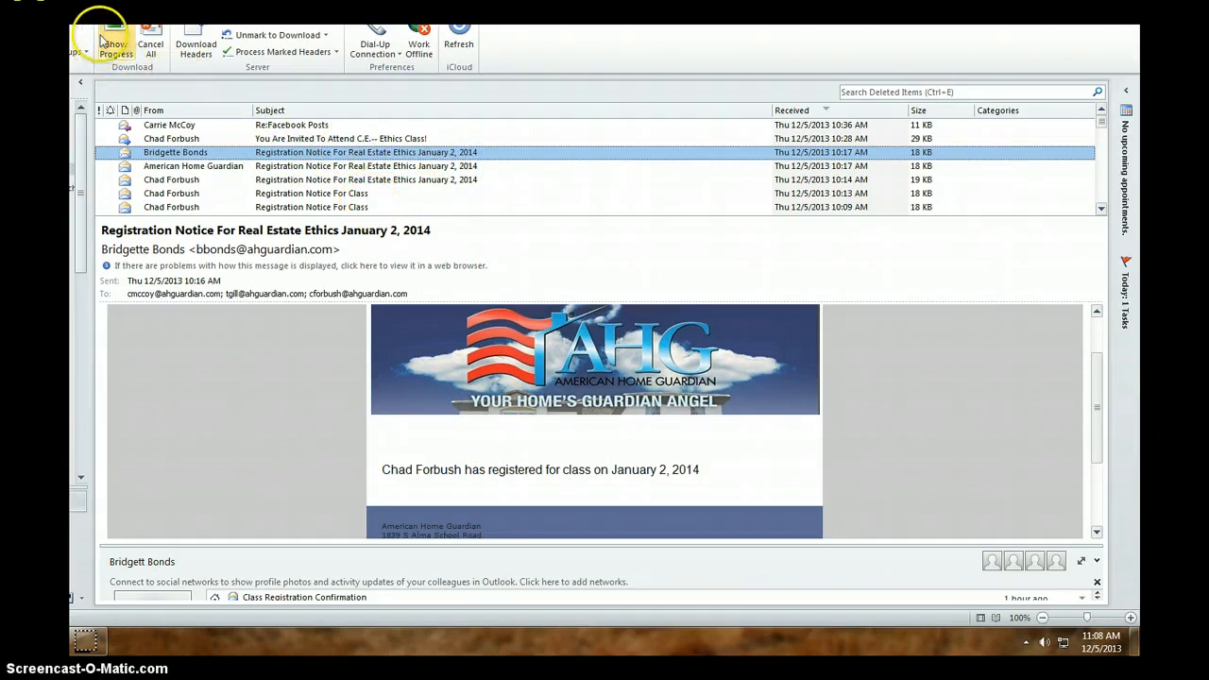
{"action": "key", "text": "alt+Tab"}
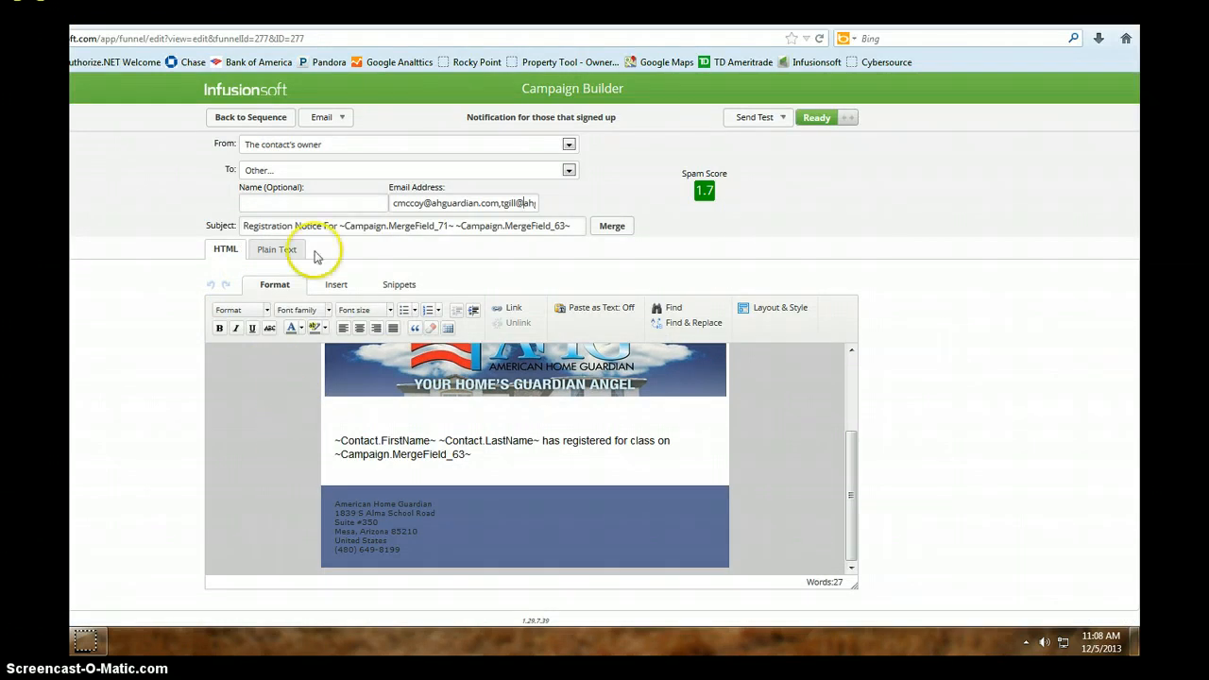
{"action": "left_click", "coordinate": [251, 119]}
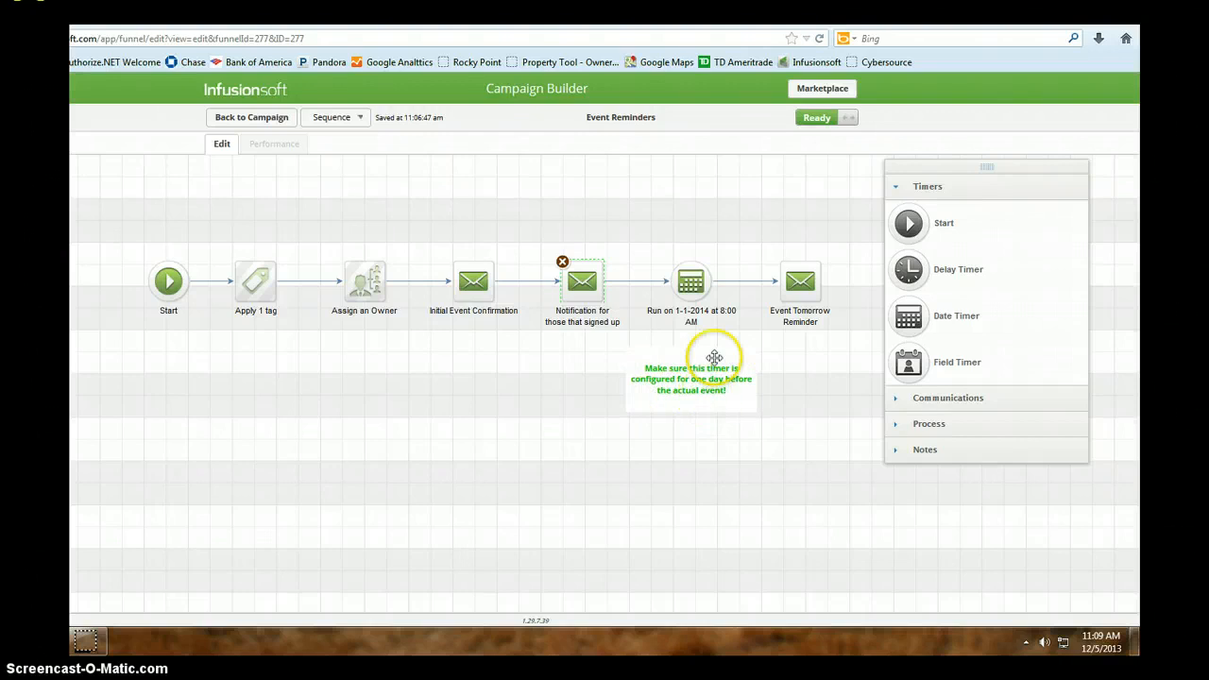
- Check the run date and calendar of the date timer before the Event Tomorrow Reminder, and close it without saving
{"action": "double_click", "coordinate": [695, 285]}
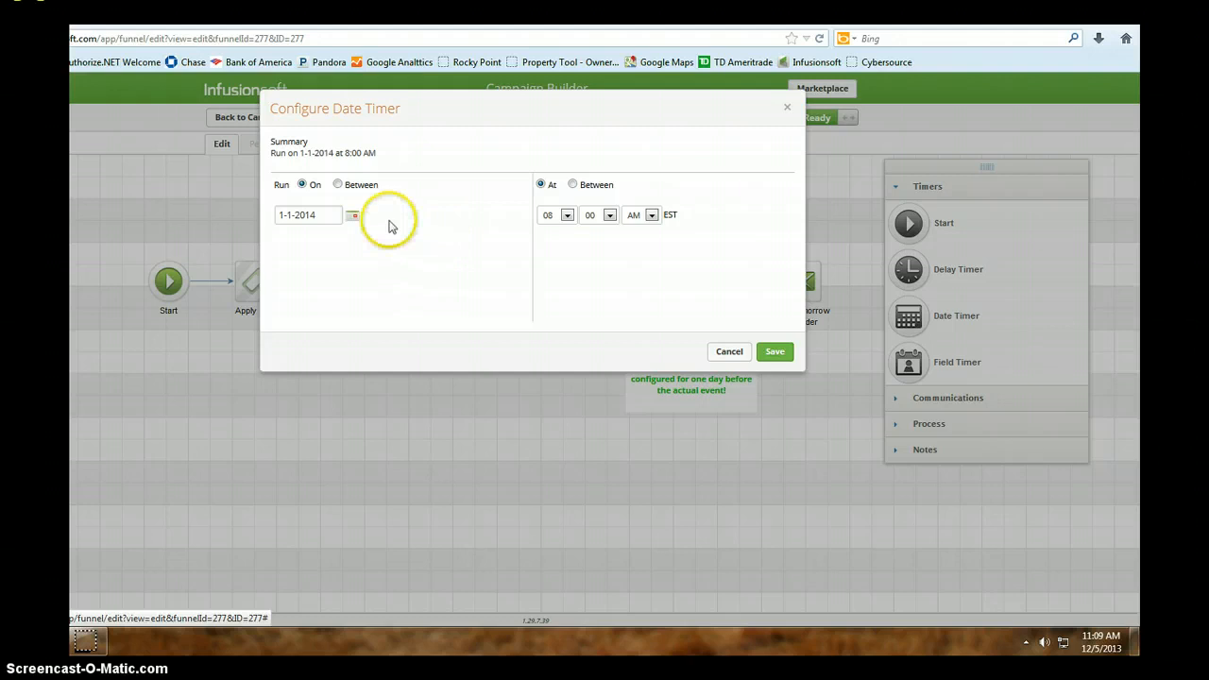
{"action": "left_click", "coordinate": [353, 217]}
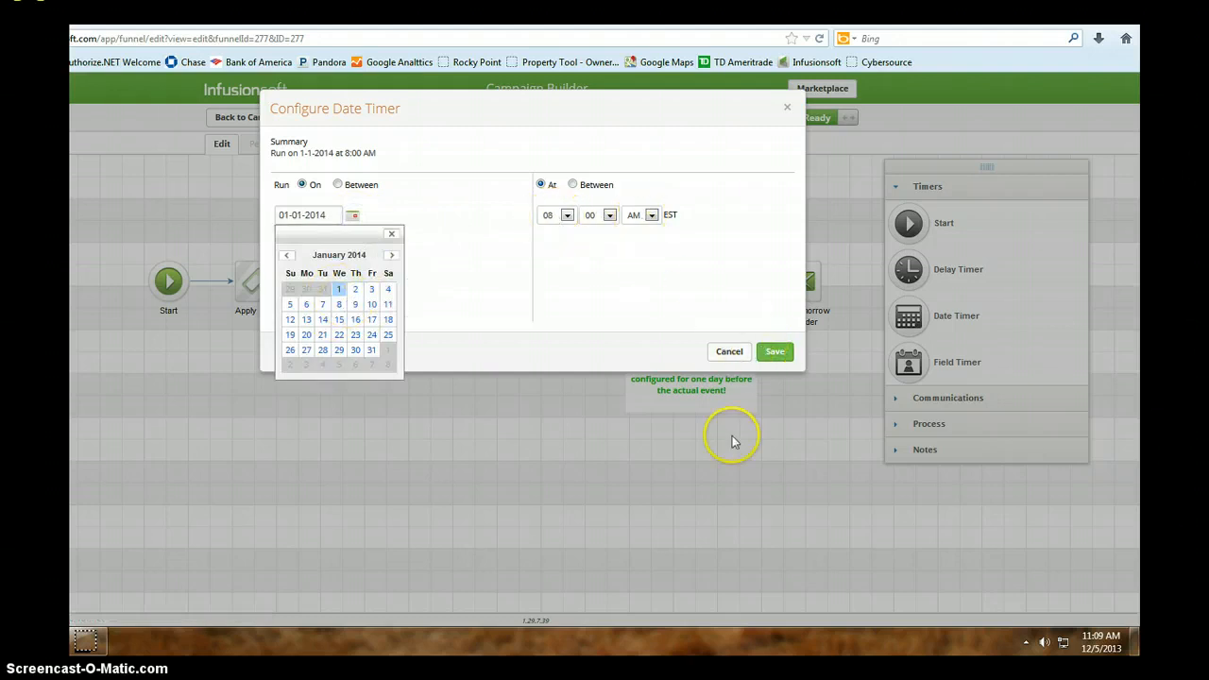
{"action": "left_click", "coordinate": [732, 355]}
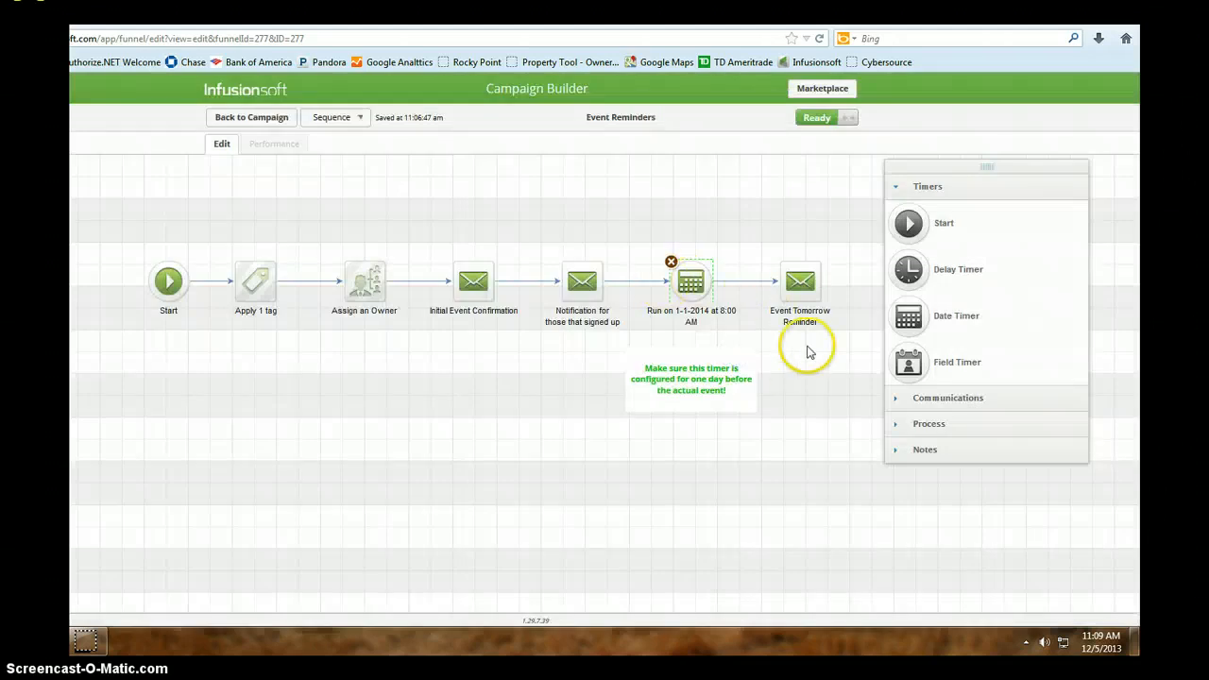
- Read through the Event Tomorrow Reminder email, including the class details, sponsor logos and footer, and return to the campaign overview
{"action": "double_click", "coordinate": [797, 298]}
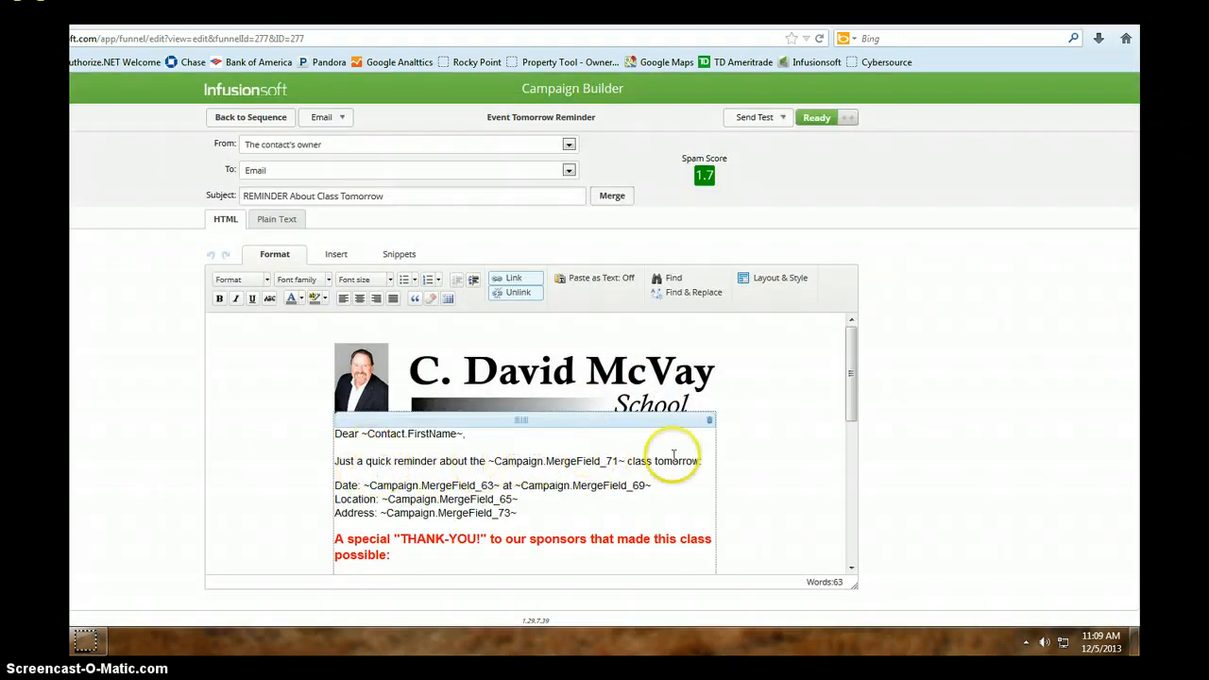
{"action": "scroll", "coordinate": [674, 457], "scroll_direction": "down", "scroll_amount": 2}
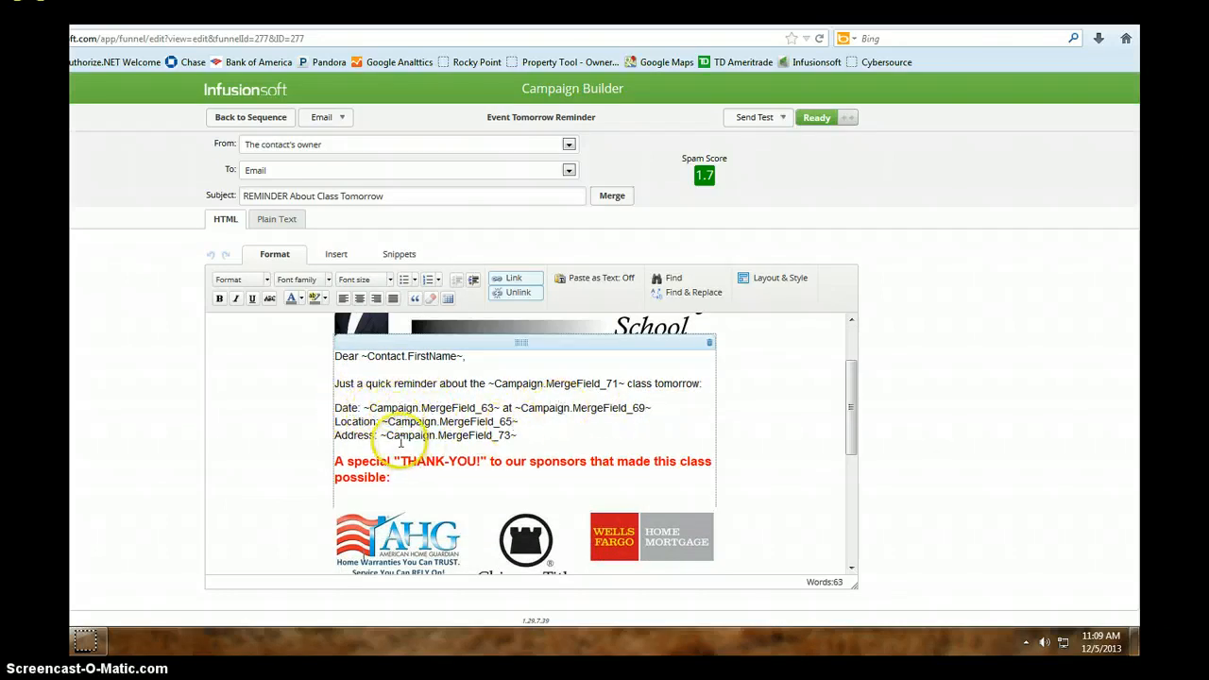
{"action": "scroll", "coordinate": [502, 439], "scroll_direction": "down", "scroll_amount": 4}
{"action": "scroll", "coordinate": [445, 419], "scroll_direction": "up", "scroll_amount": 2}
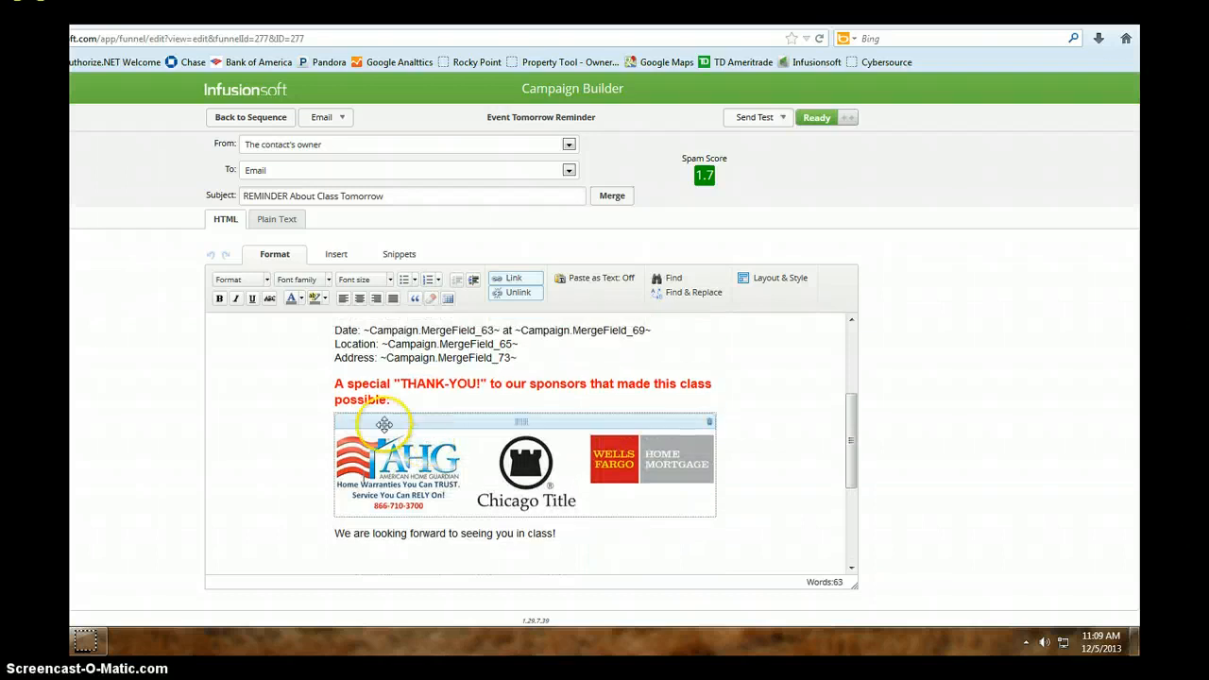
{"action": "scroll", "coordinate": [435, 455], "scroll_direction": "down", "scroll_amount": 2}
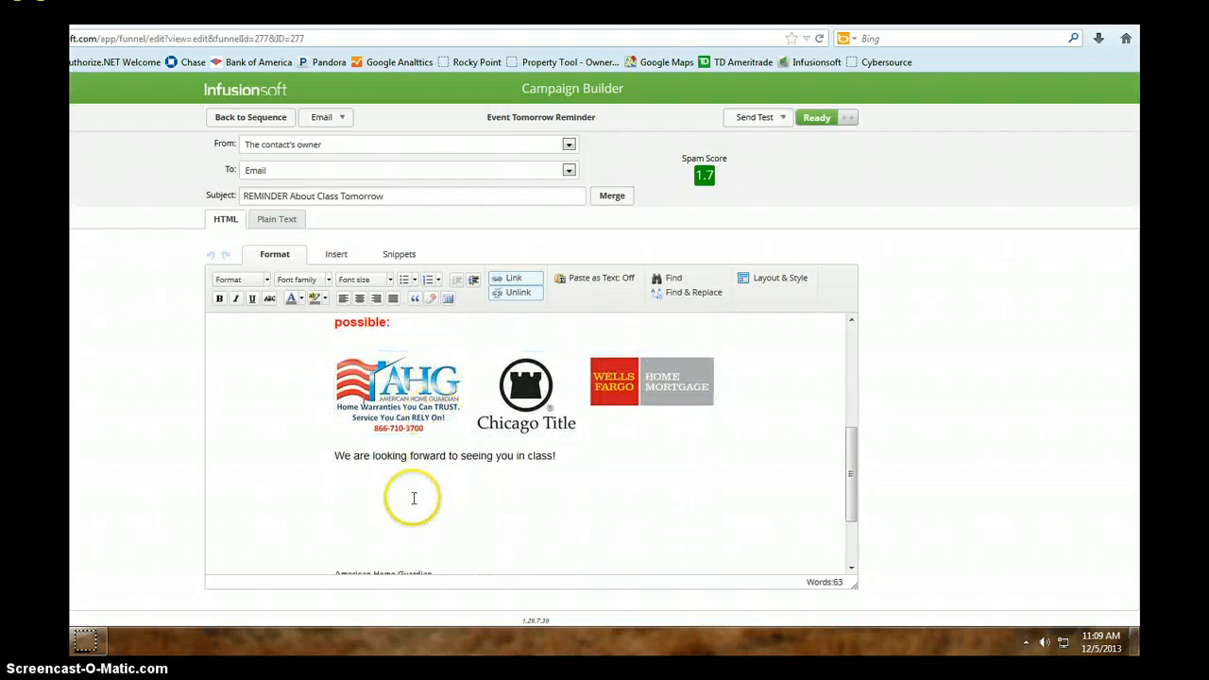
{"action": "scroll", "coordinate": [491, 513], "scroll_direction": "down", "scroll_amount": 2}
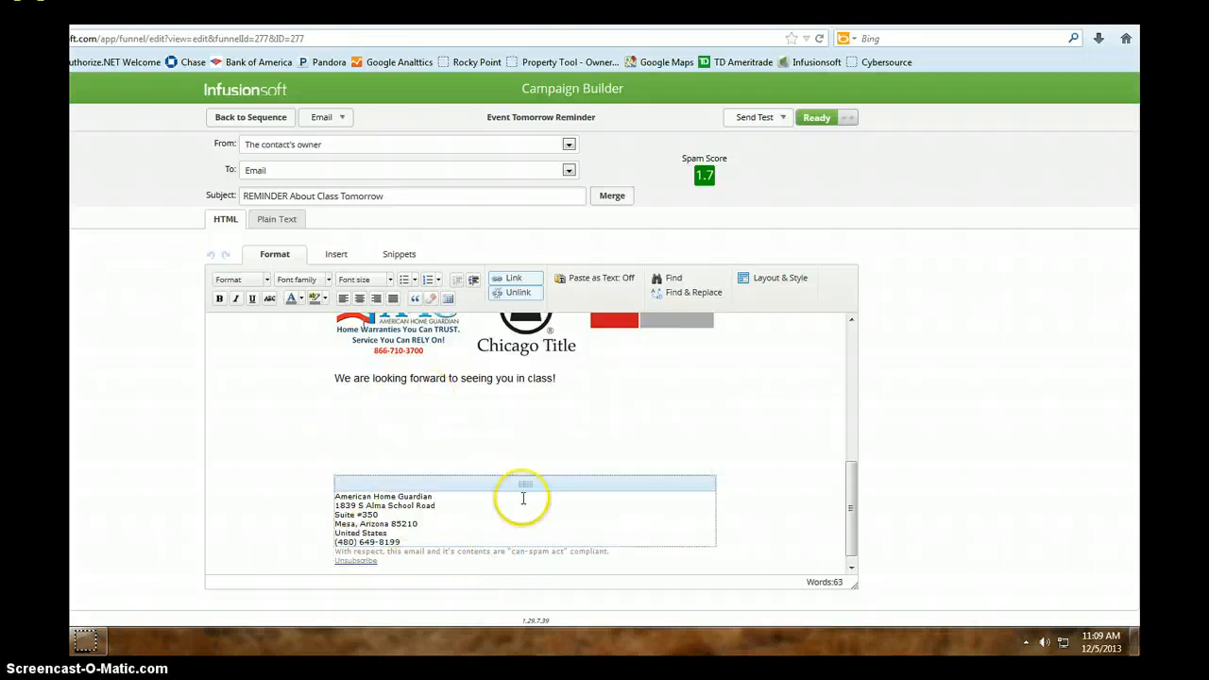
{"action": "scroll", "coordinate": [406, 444], "scroll_direction": "up", "scroll_amount": 5}
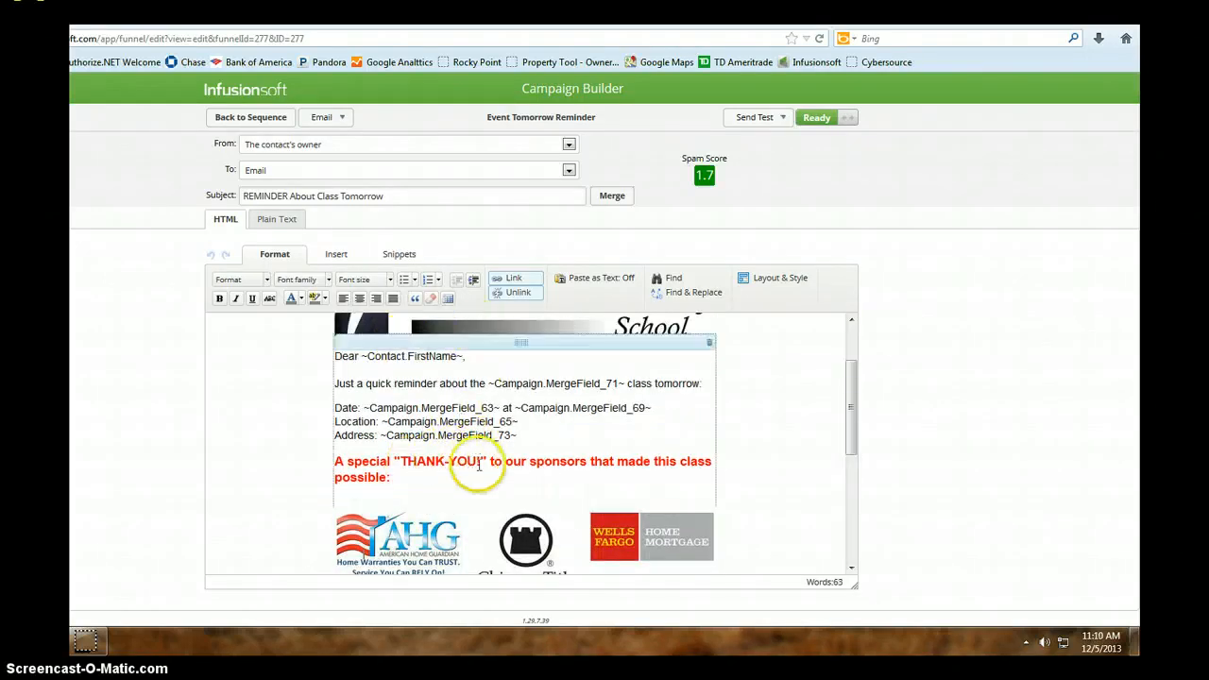
{"action": "left_click", "coordinate": [242, 120]}
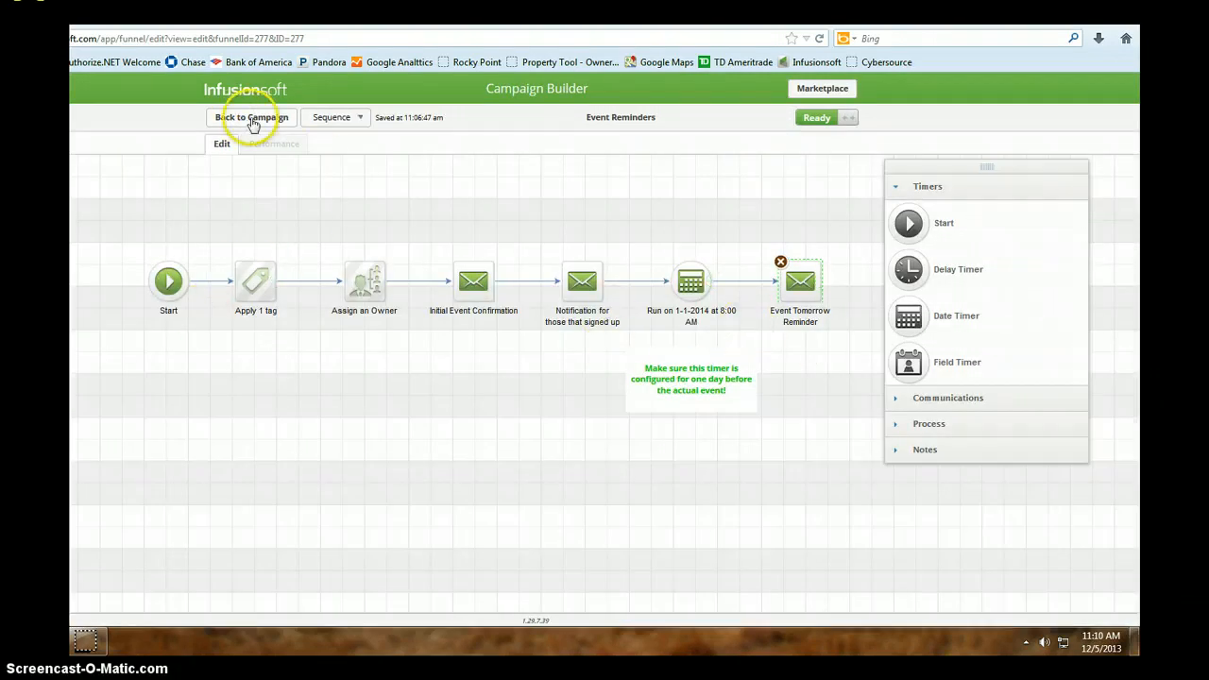
{"action": "left_click", "coordinate": [252, 120]}
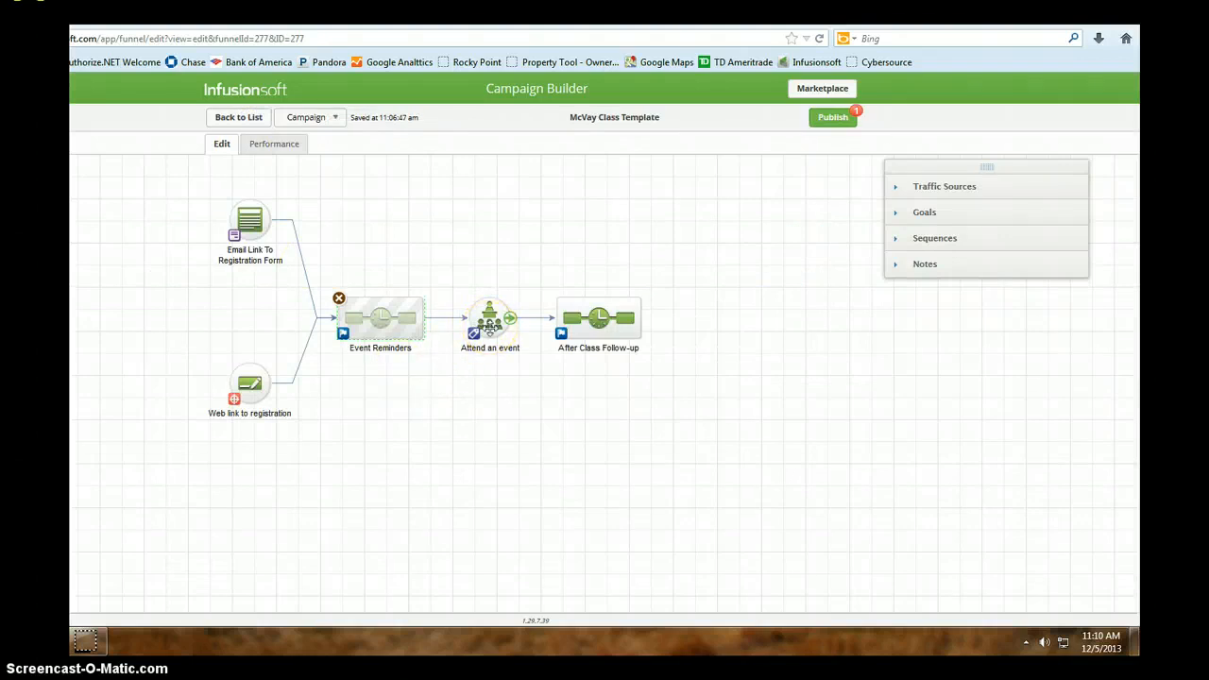
{"action": "left_click", "coordinate": [408, 325]}
{"action": "left_click", "coordinate": [382, 326]}
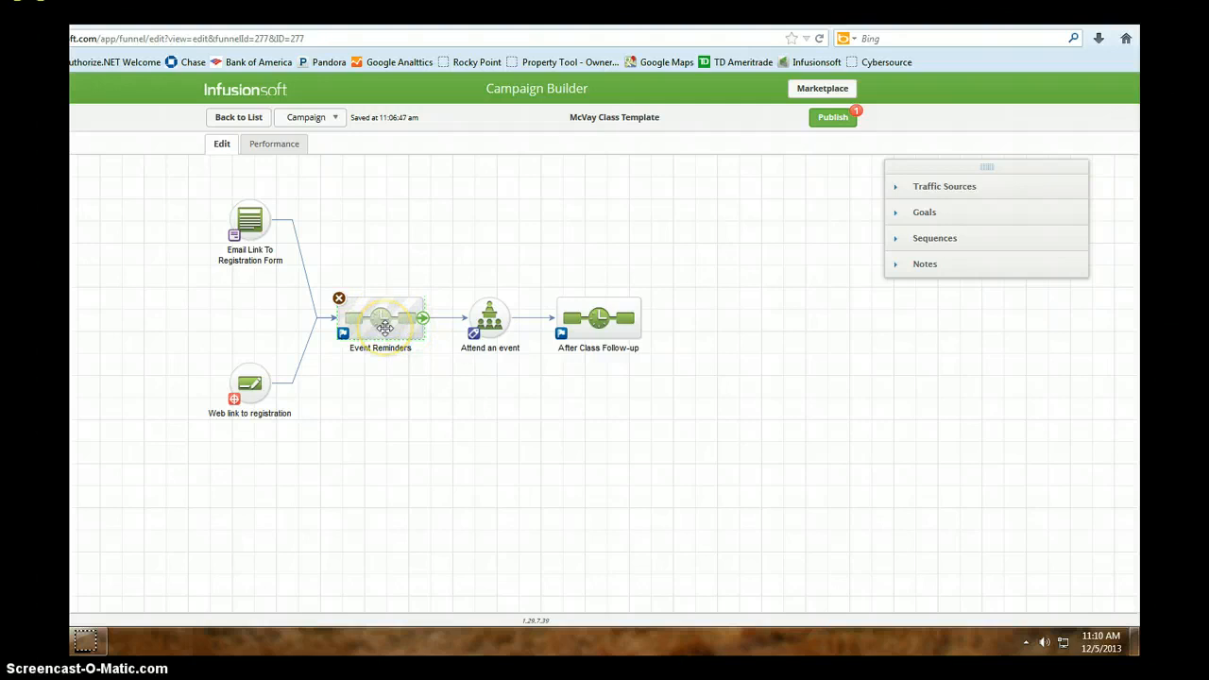
{"action": "double_click", "coordinate": [385, 327]}
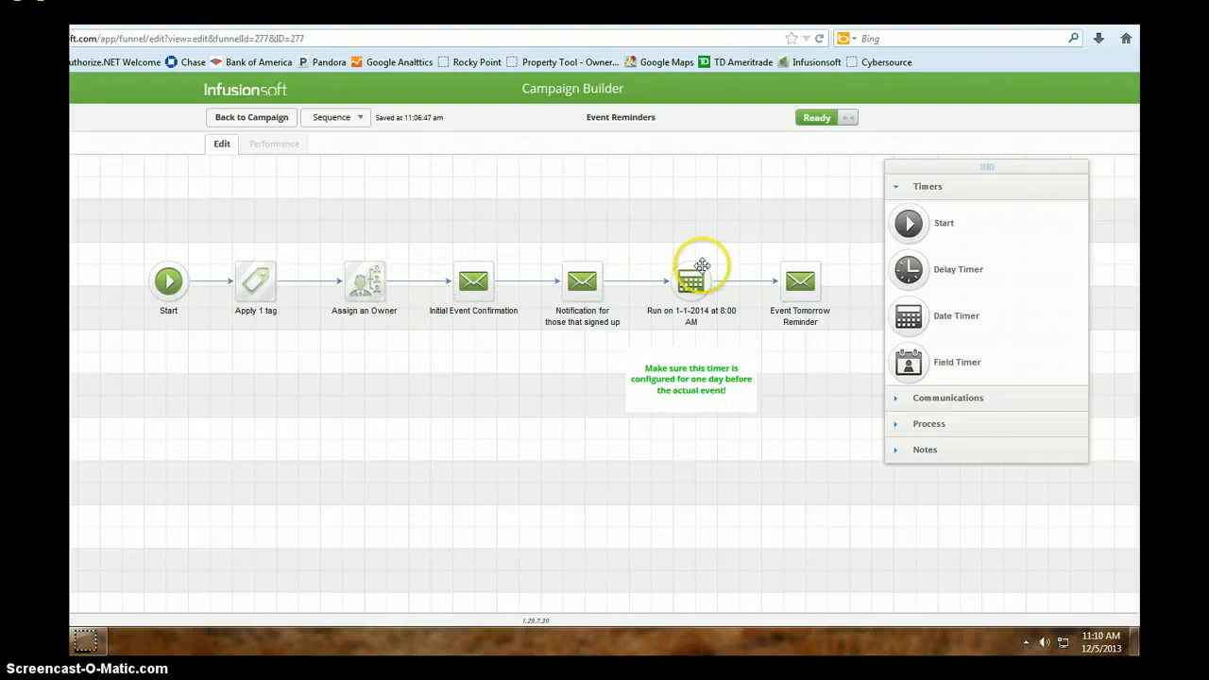
{"action": "left_click", "coordinate": [325, 123]}
{"action": "left_click", "coordinate": [325, 124]}
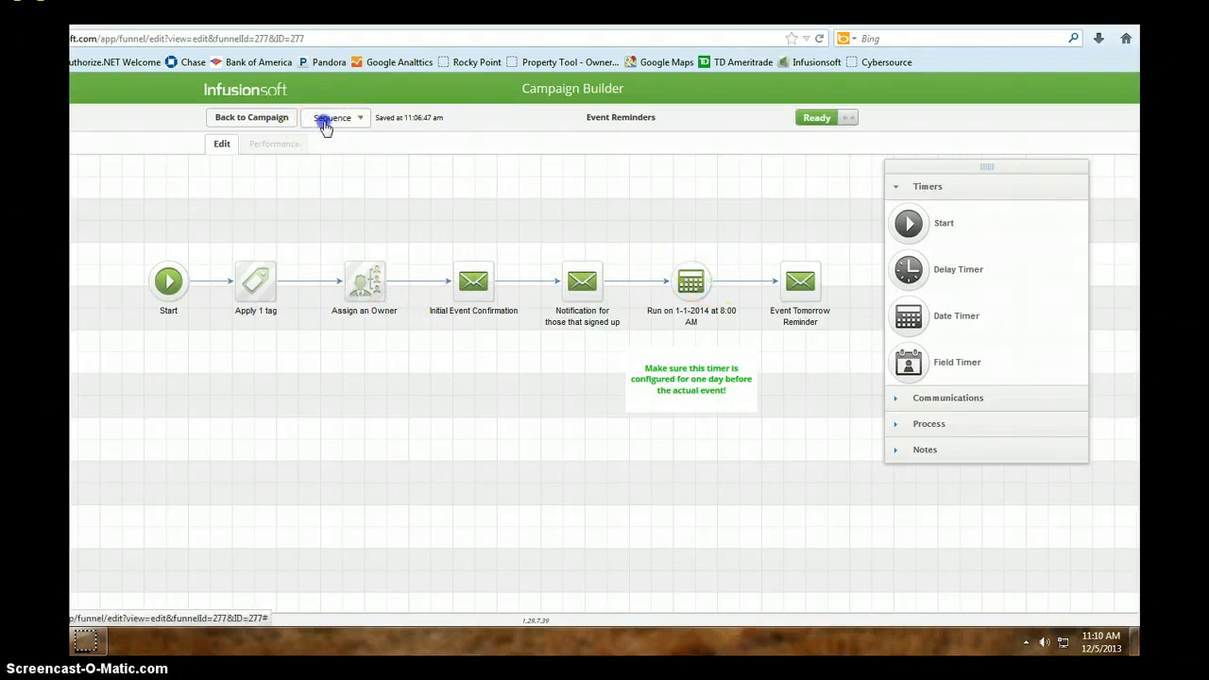
{"action": "left_click", "coordinate": [247, 123]}
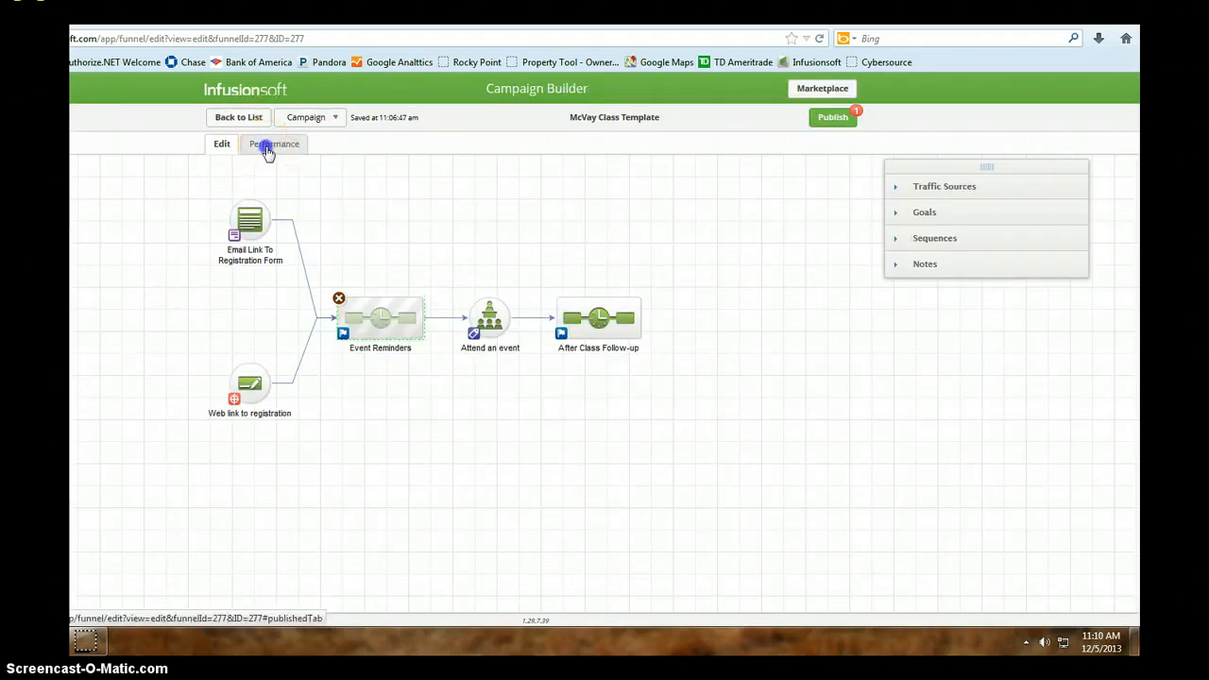
- Show the campaign's performance data and list the contacts waiting on the date timer in the Event Reminders sequence
{"action": "left_click", "coordinate": [266, 148]}
{"action": "mouse_move", "coordinate": [382, 355]}
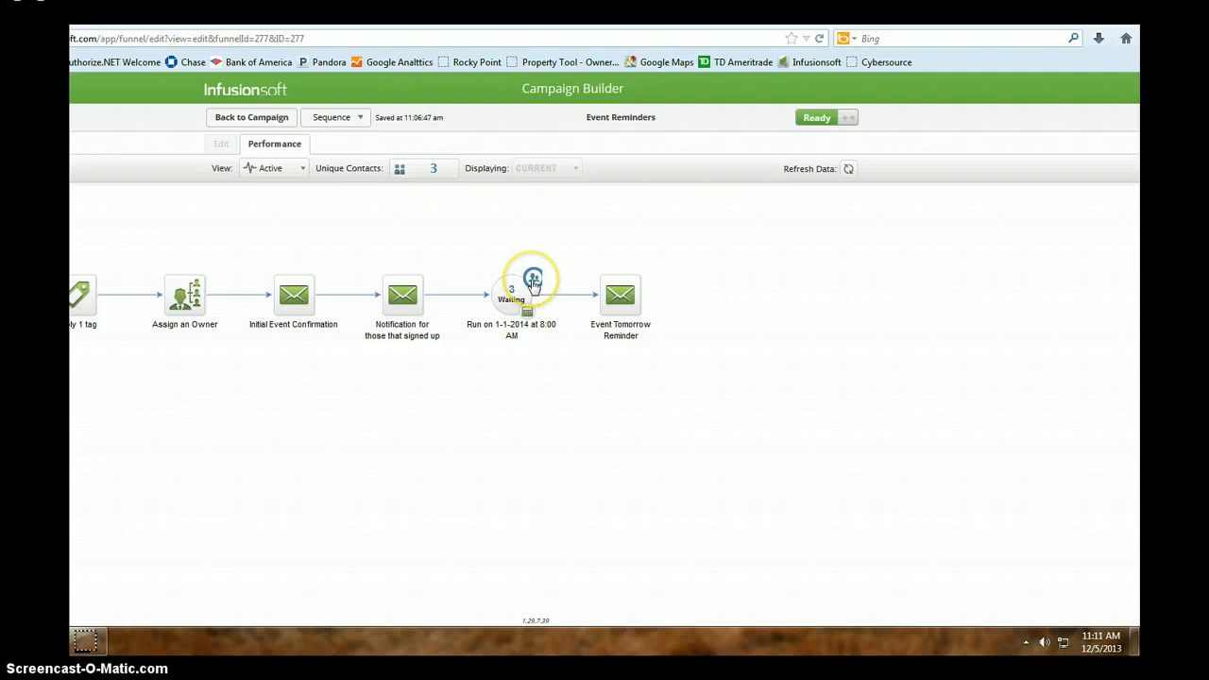
{"action": "left_click", "coordinate": [532, 281]}
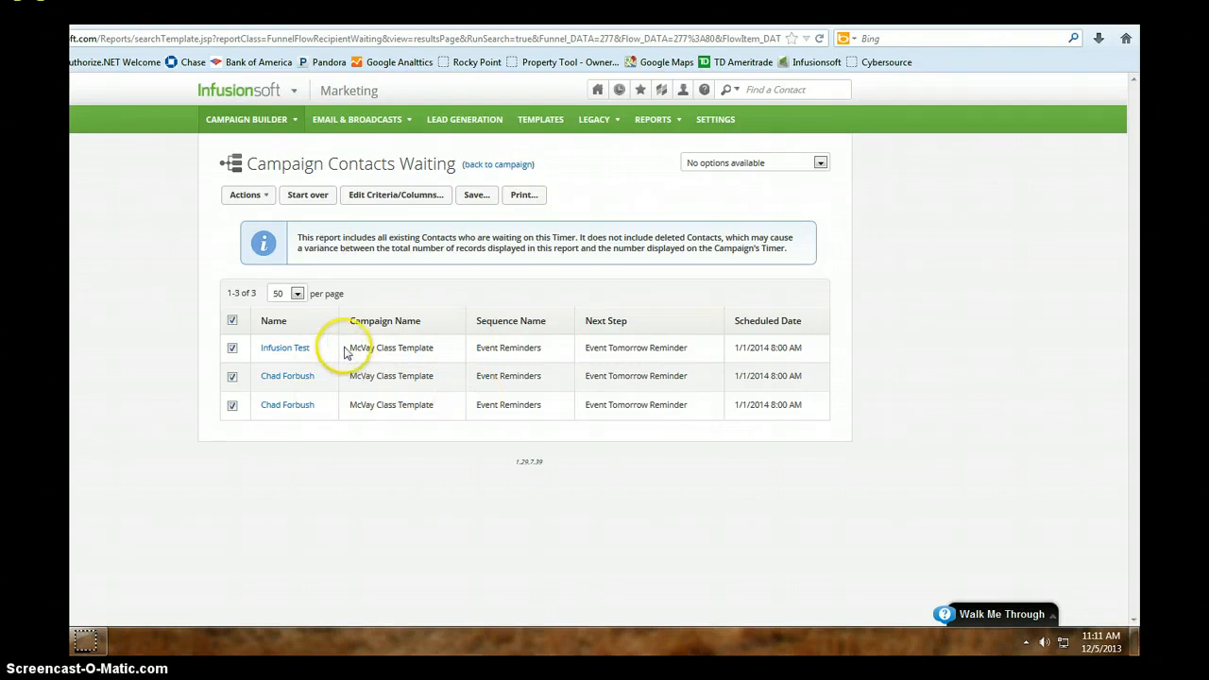
- View the Apply/Remove Tag options for the contacts waiting on the timer, and cancel the tag action
{"action": "left_click", "coordinate": [260, 198]}
{"action": "left_click", "coordinate": [274, 229]}
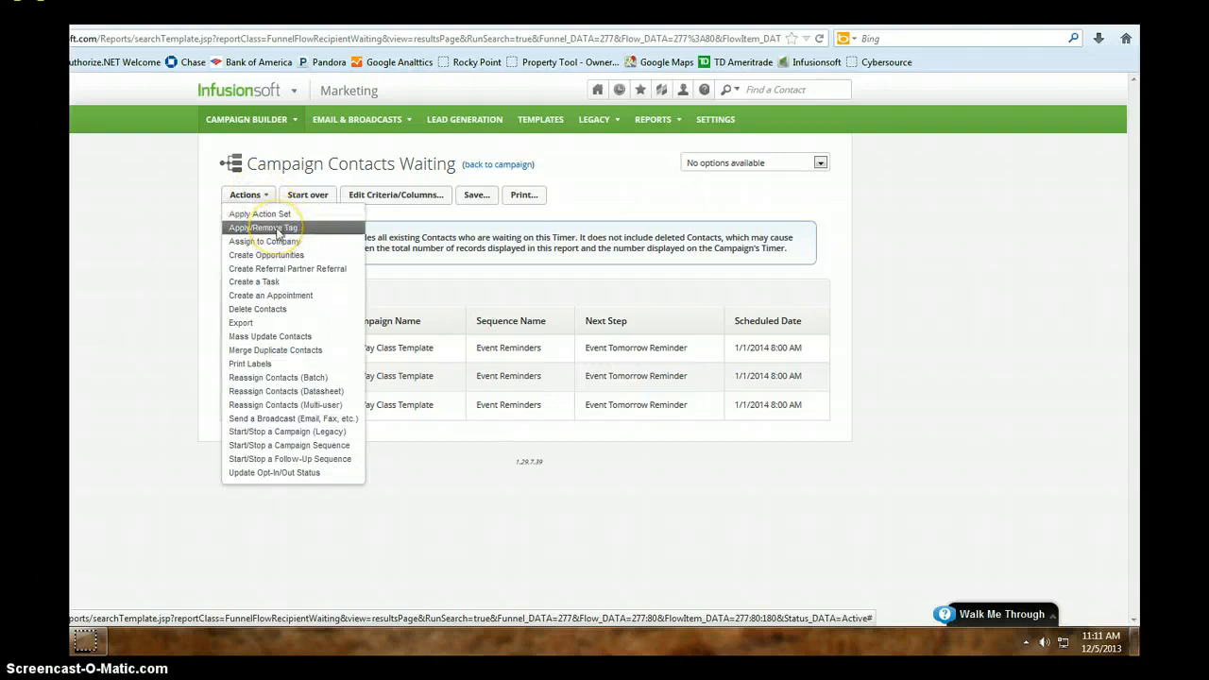
{"action": "left_click", "coordinate": [276, 229]}
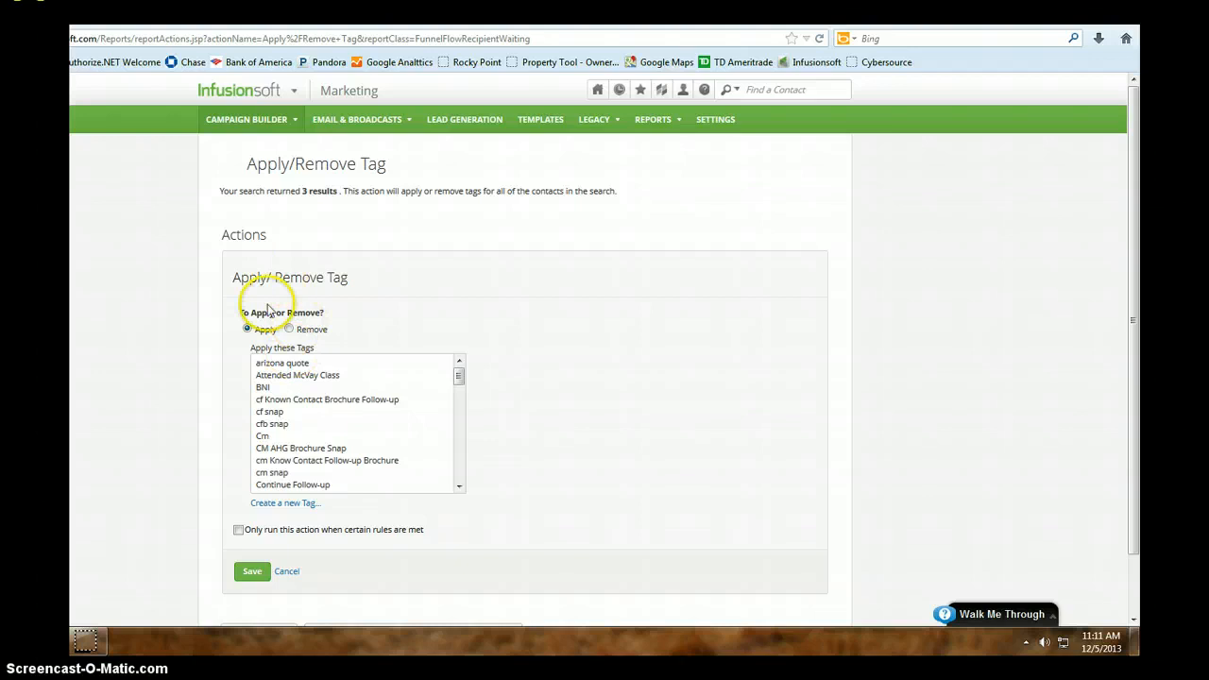
{"action": "left_click", "coordinate": [286, 572]}
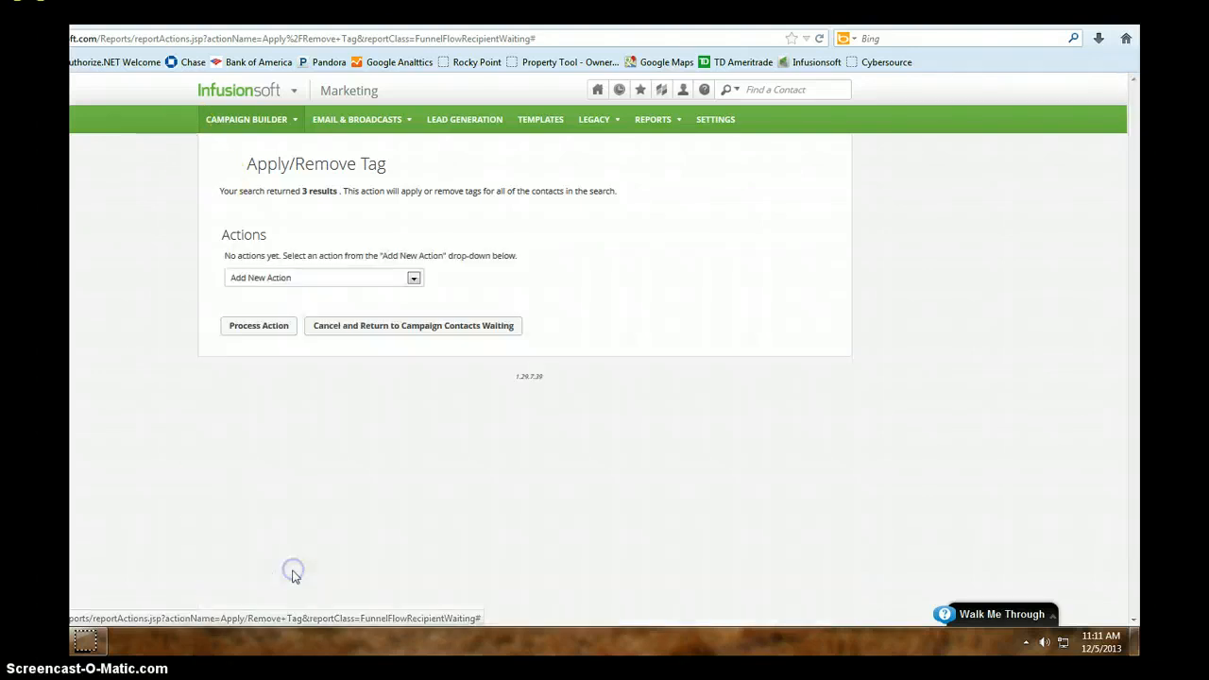
- Return to the list of campaigns and reopen the McVay Class Template campaign
{"action": "left_click", "coordinate": [227, 120]}
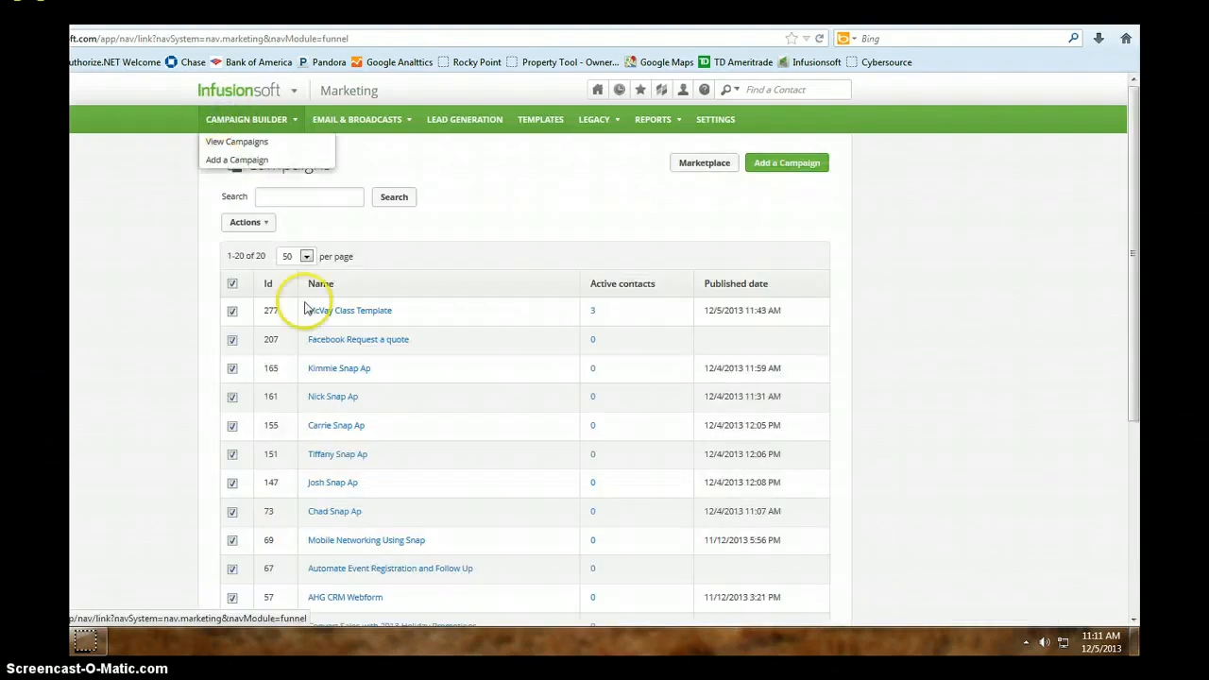
{"action": "left_click", "coordinate": [340, 312]}
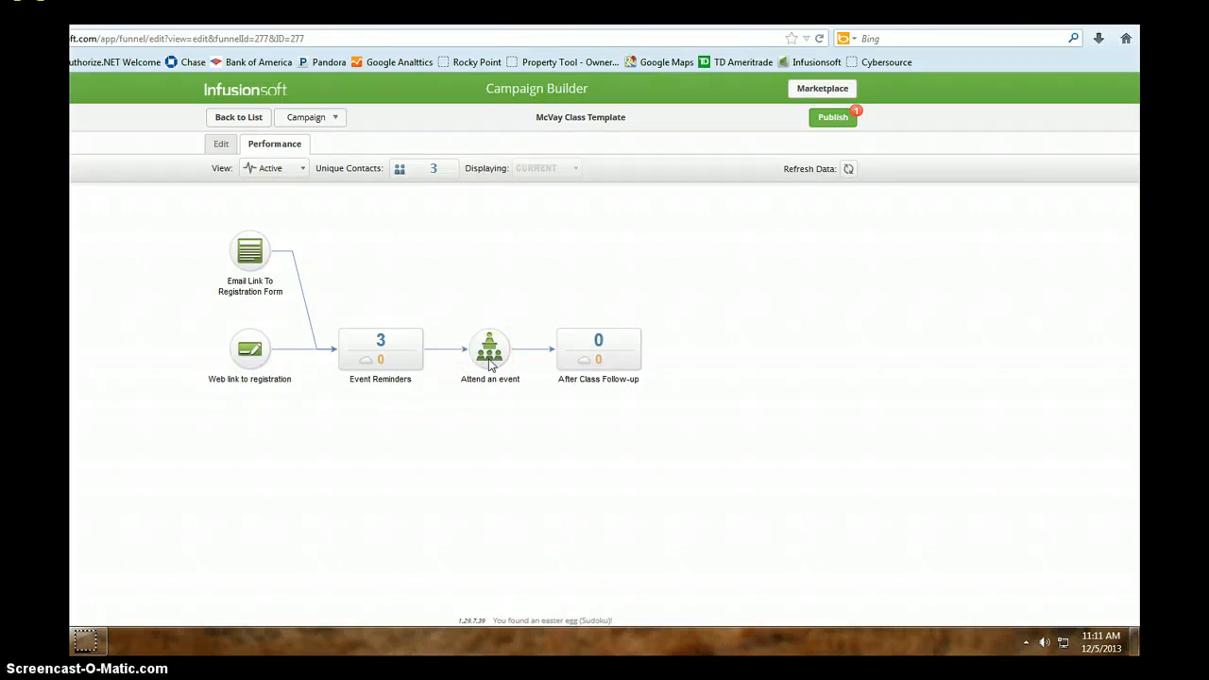
- Switch the campaign to editing, check which tag achieves the Attend an event goal, and cancel its configuration
{"action": "left_click", "coordinate": [221, 144]}
{"action": "double_click", "coordinate": [489, 328]}
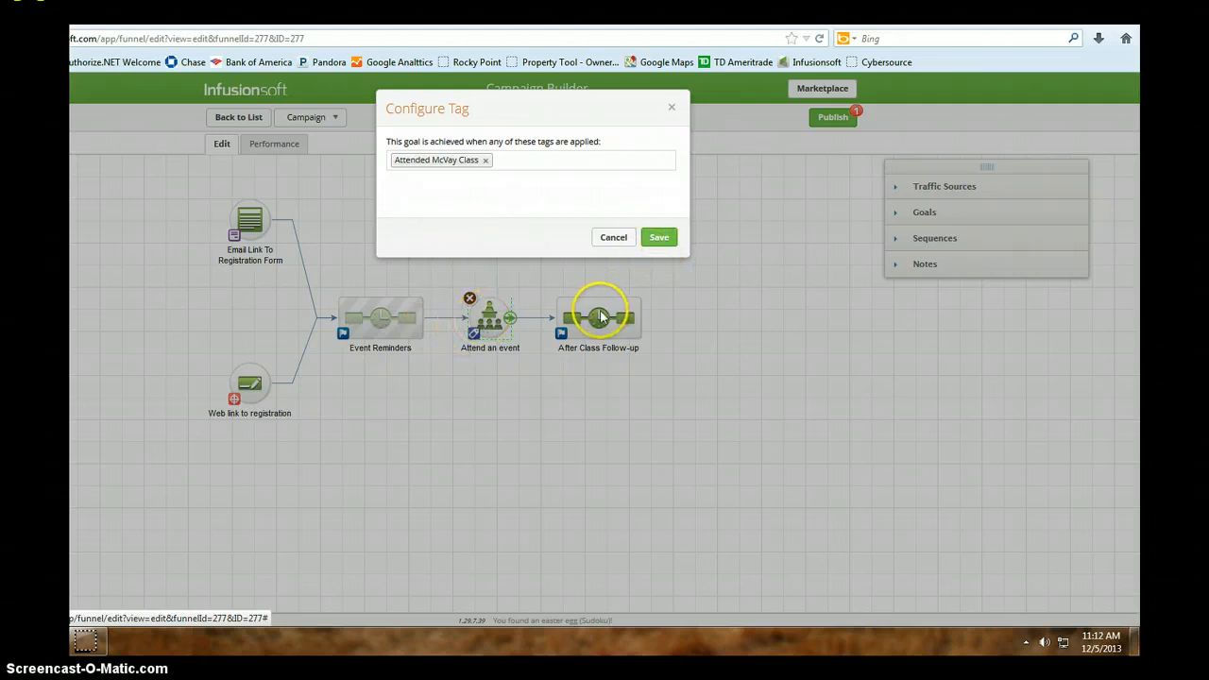
{"action": "left_click", "coordinate": [614, 238]}
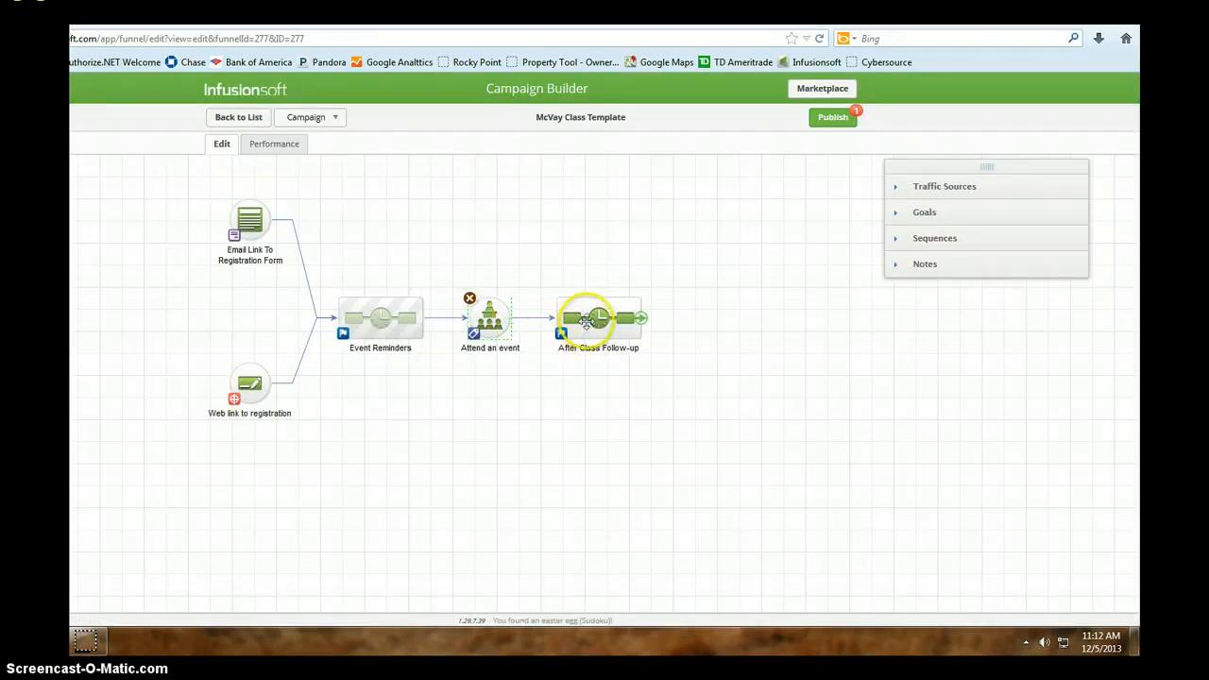
- Open the After Class Follow-up sequence and review its date timer's run date and time settings
{"action": "double_click", "coordinate": [586, 319]}
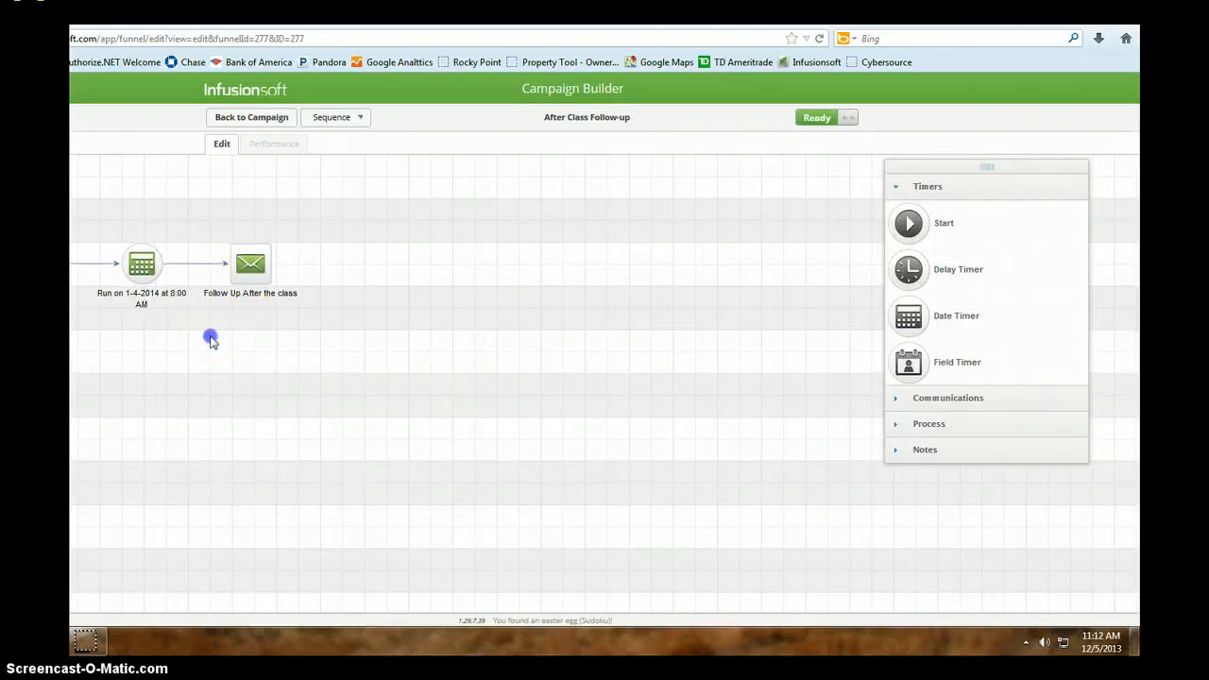
{"action": "left_click_drag", "start_coordinate": [211, 338], "coordinate": [415, 372]}
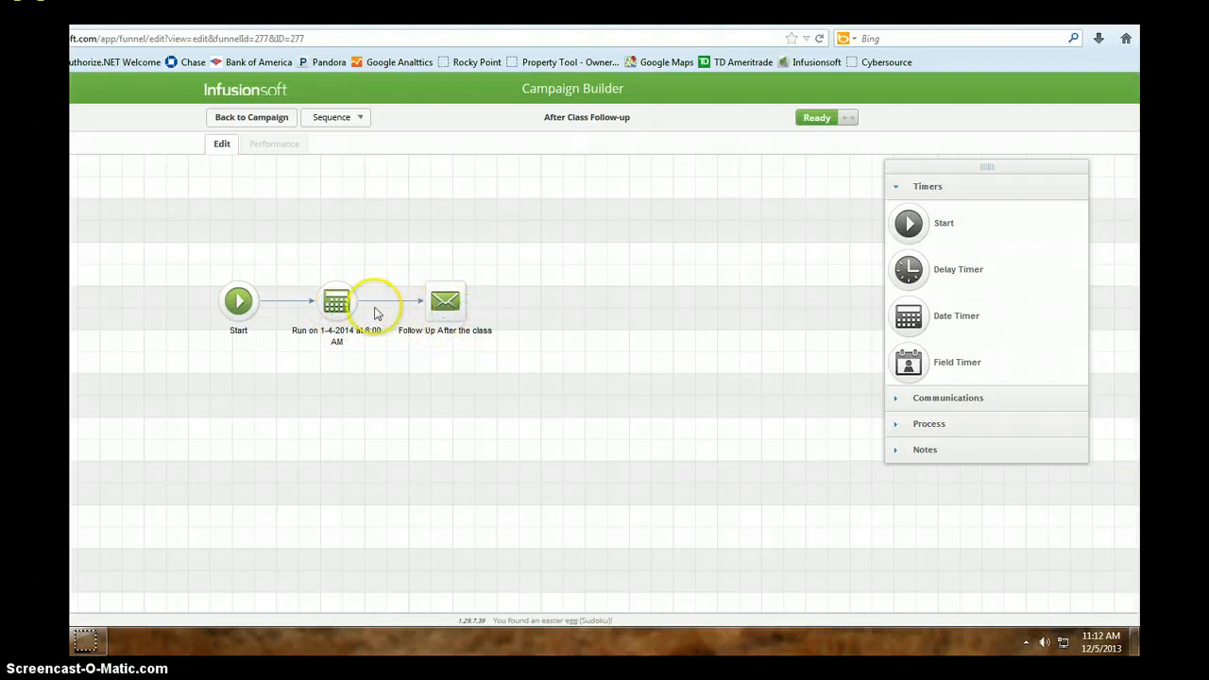
{"action": "double_click", "coordinate": [341, 303]}
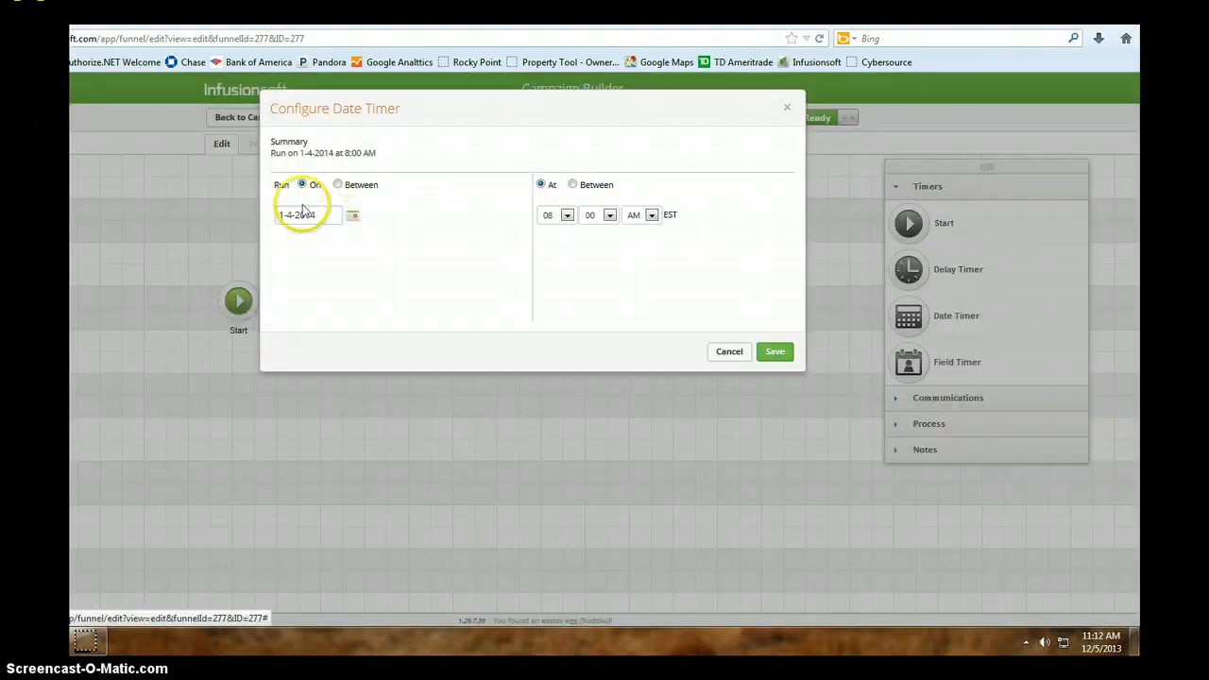
{"action": "left_click", "coordinate": [775, 353]}
- Read through the Follow Up After the class email, including the brochure attachment, signature and footer, and return to the campaign overview
{"action": "left_click", "coordinate": [445, 305]}
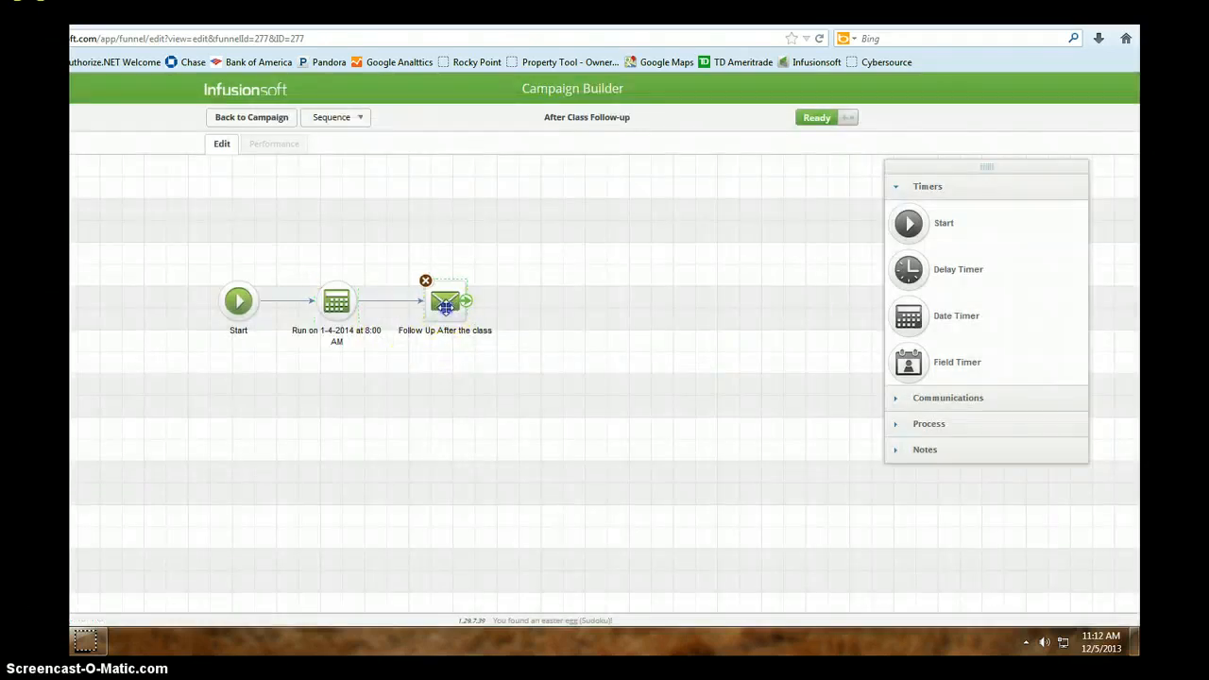
{"action": "double_click", "coordinate": [445, 306]}
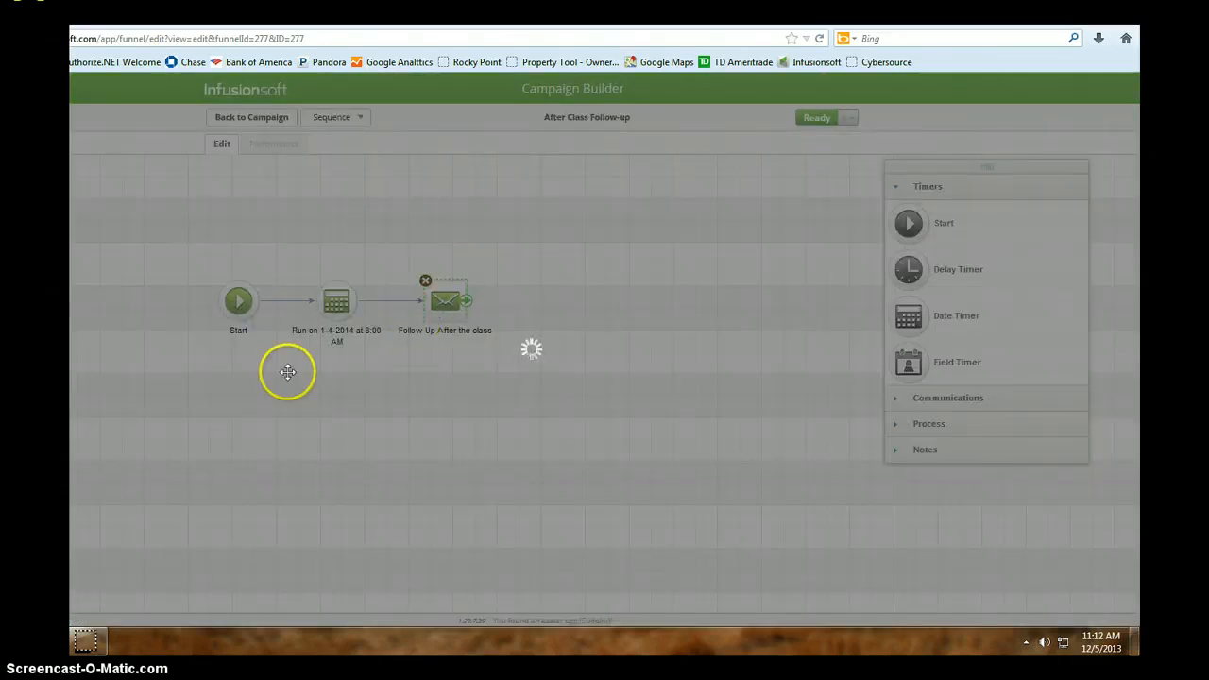
{"action": "scroll", "coordinate": [288, 394], "scroll_direction": "down", "scroll_amount": 3}
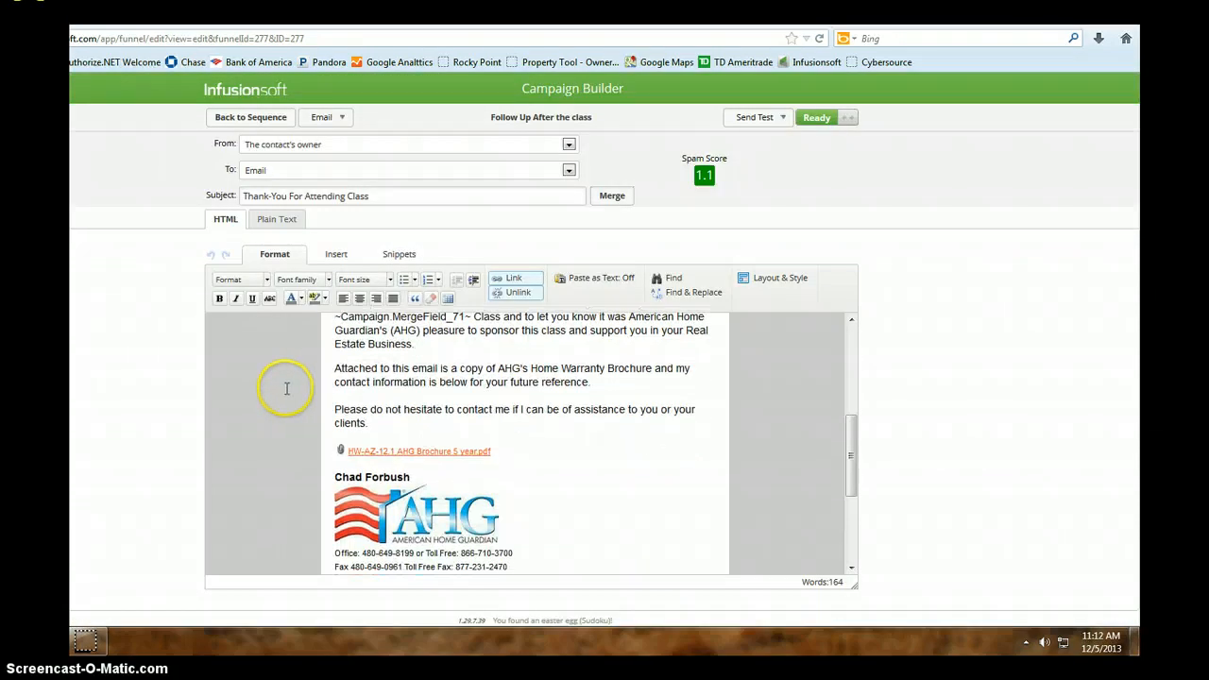
{"action": "scroll", "coordinate": [287, 390], "scroll_direction": "up", "scroll_amount": 3}
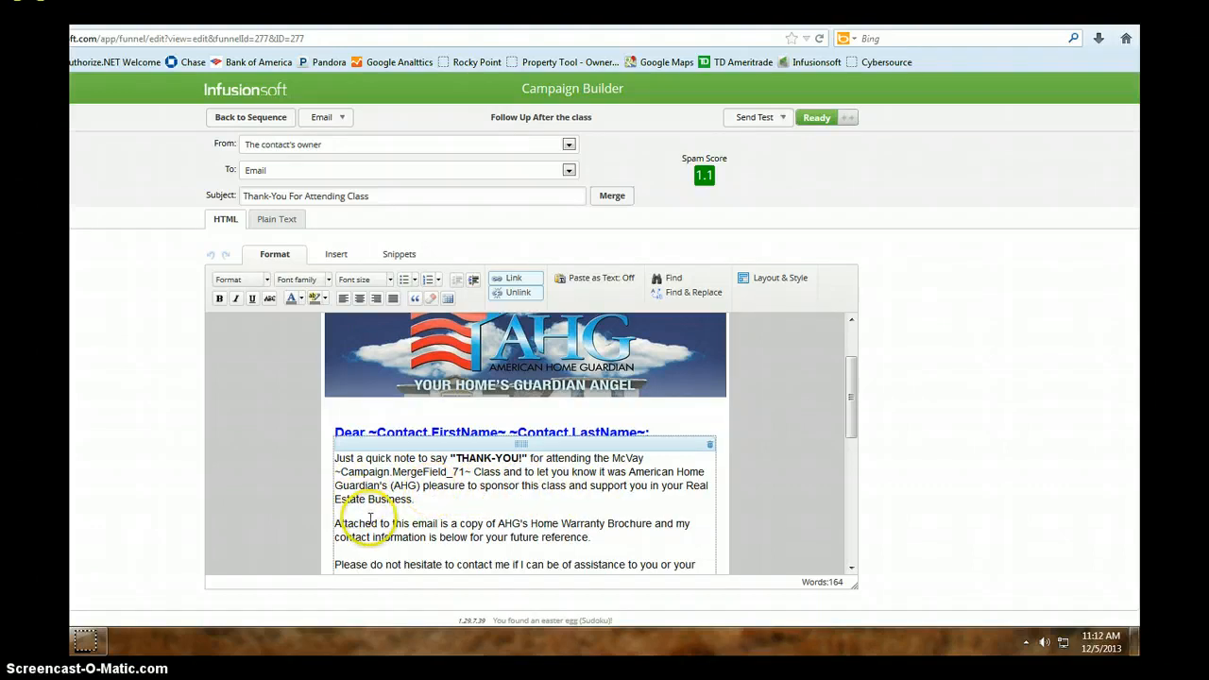
{"action": "scroll", "coordinate": [371, 518], "scroll_direction": "down", "scroll_amount": 3}
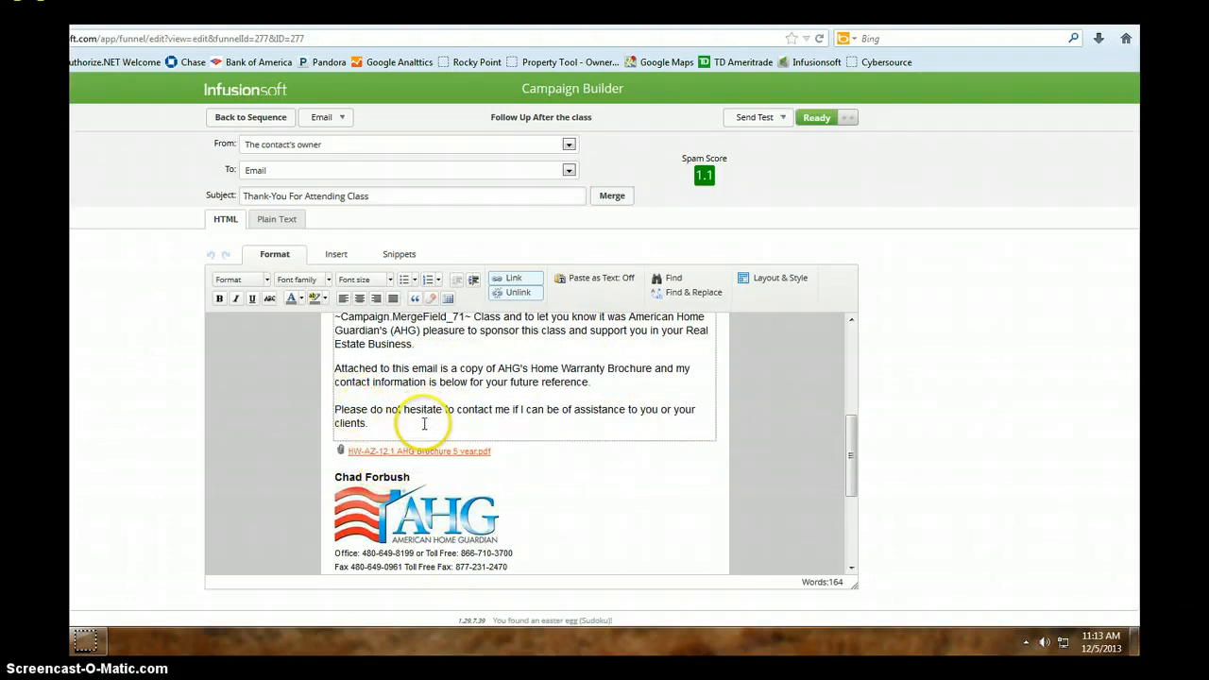
{"action": "scroll", "coordinate": [420, 424], "scroll_direction": "down", "scroll_amount": 2}
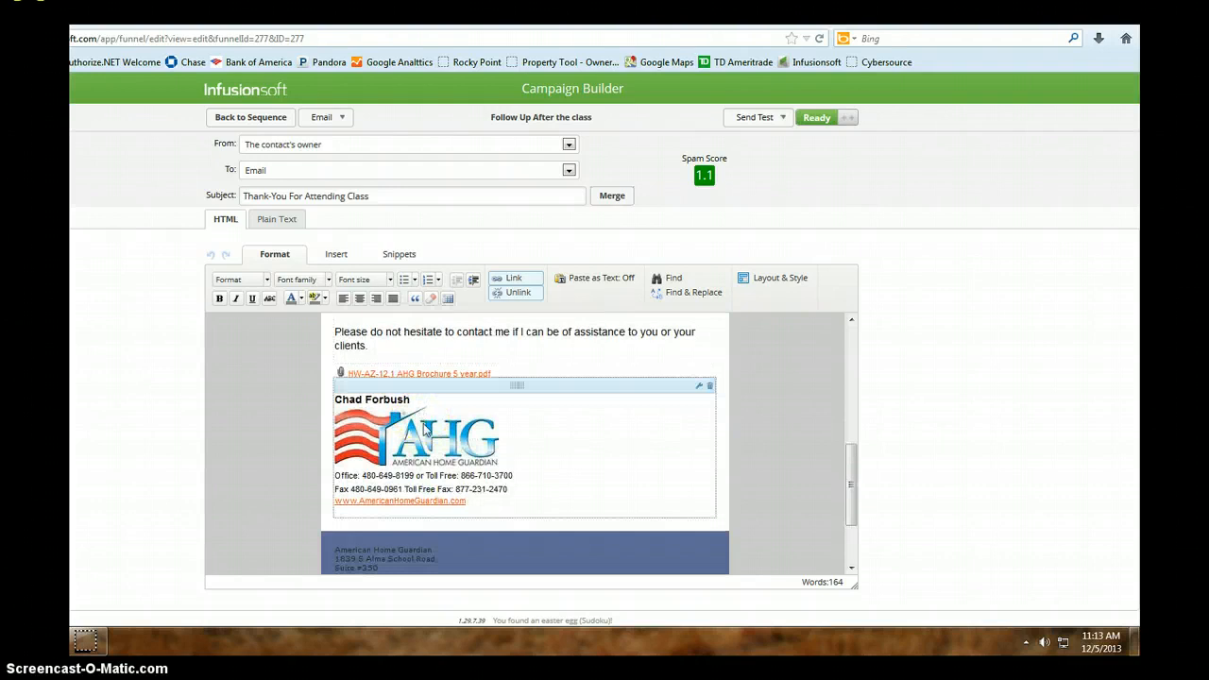
{"action": "scroll", "coordinate": [378, 413], "scroll_direction": "down", "scroll_amount": 2}
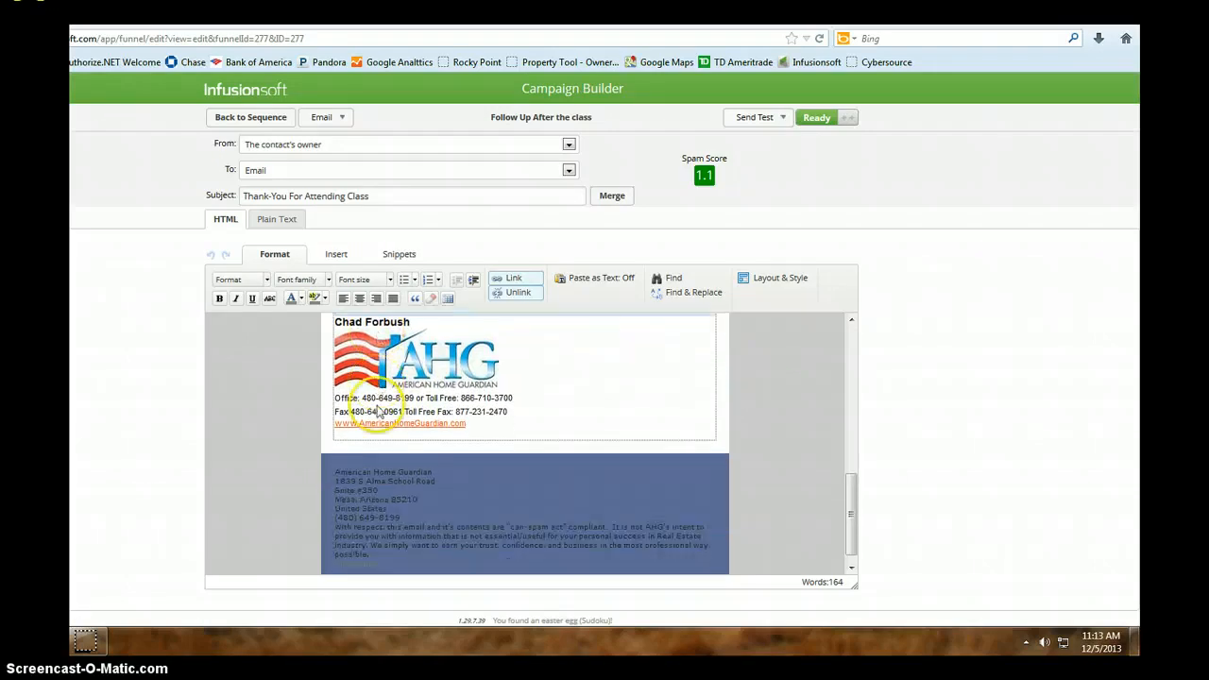
{"action": "scroll", "coordinate": [376, 408], "scroll_direction": "up", "scroll_amount": 6}
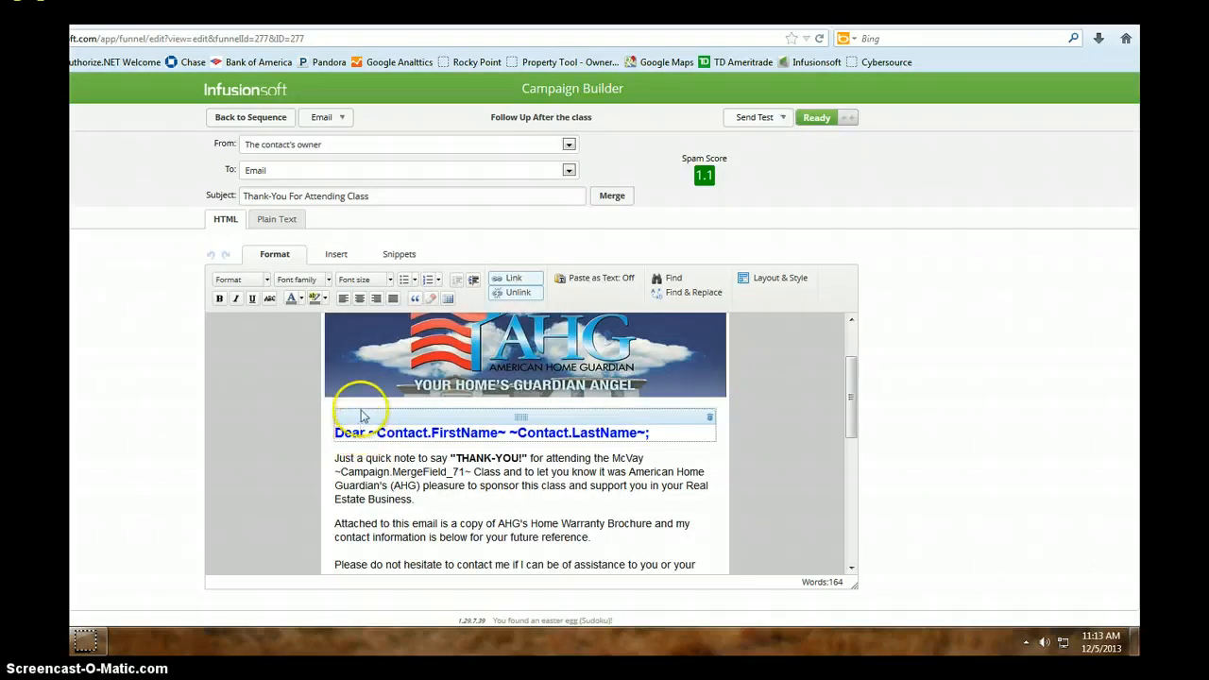
{"action": "left_click", "coordinate": [252, 120]}
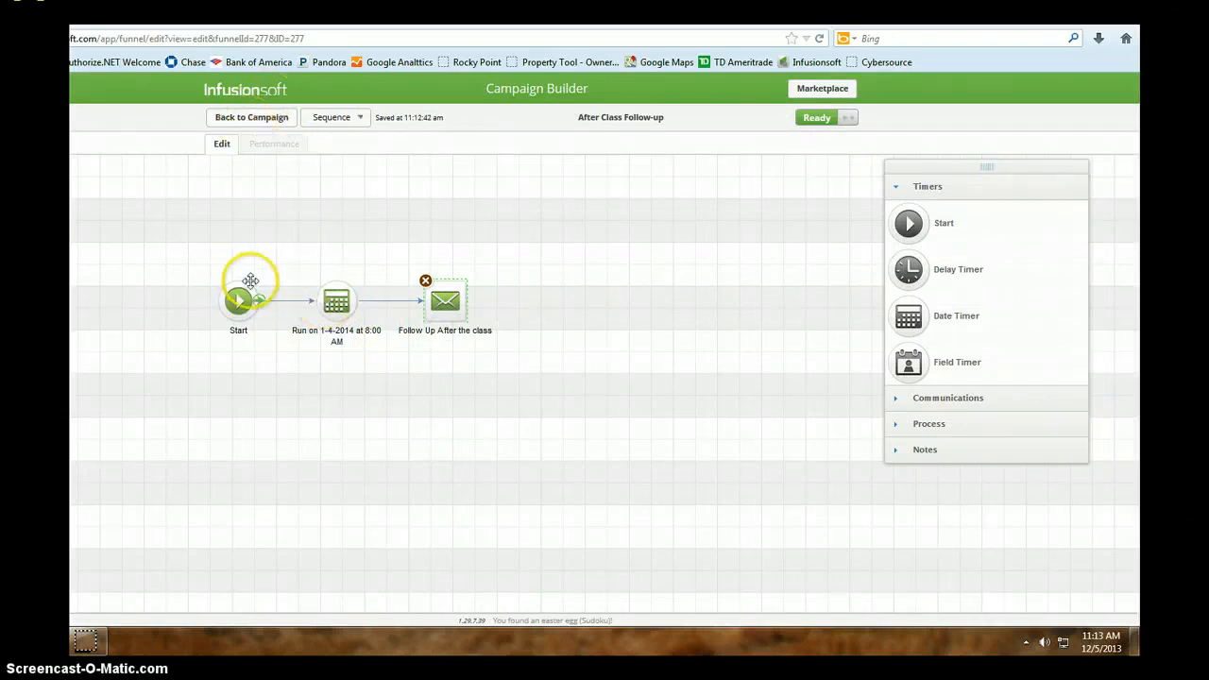
{"action": "left_click", "coordinate": [262, 120]}
- Open the Web link to registration landing page and copy the Landing Page URL of its hosted version
{"action": "left_click", "coordinate": [251, 391]}
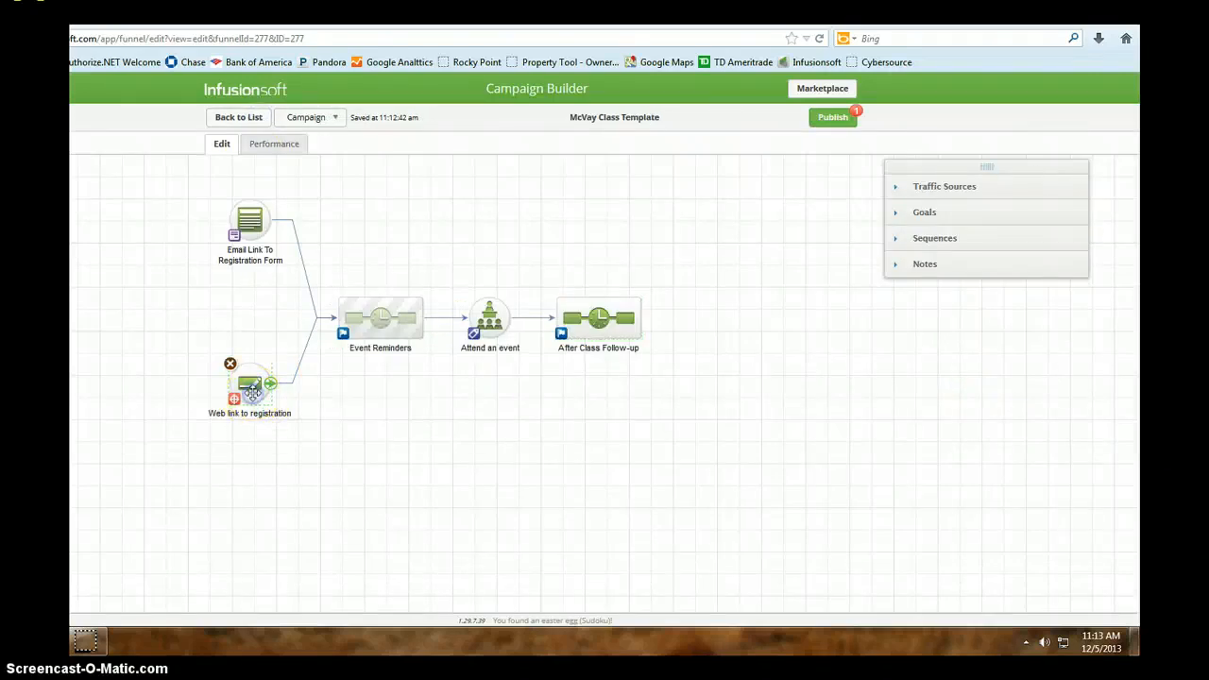
{"action": "double_click", "coordinate": [251, 390]}
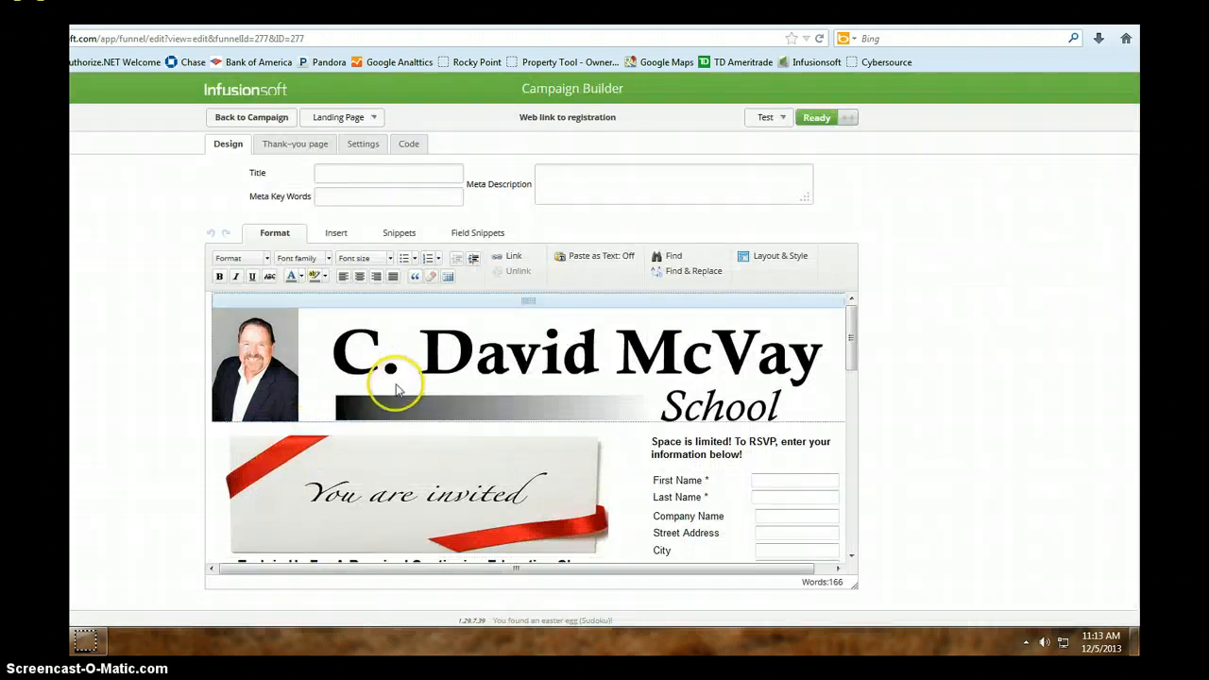
{"action": "scroll", "coordinate": [393, 433], "scroll_direction": "down", "scroll_amount": 2}
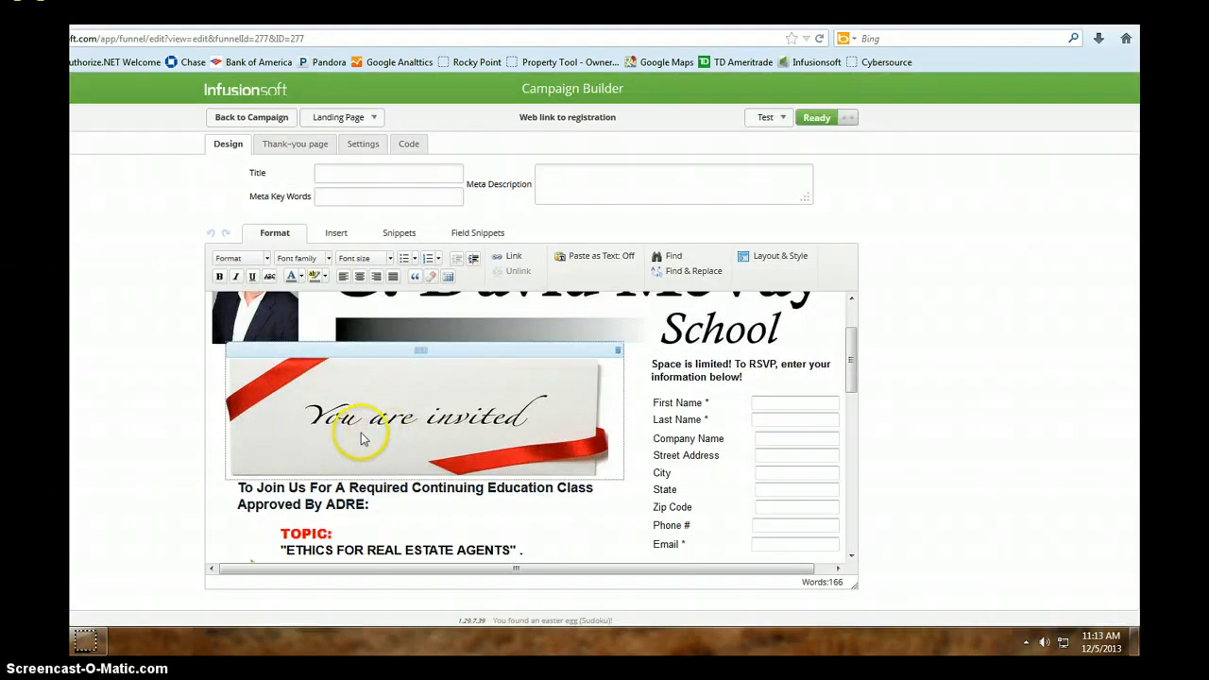
{"action": "left_click", "coordinate": [406, 147]}
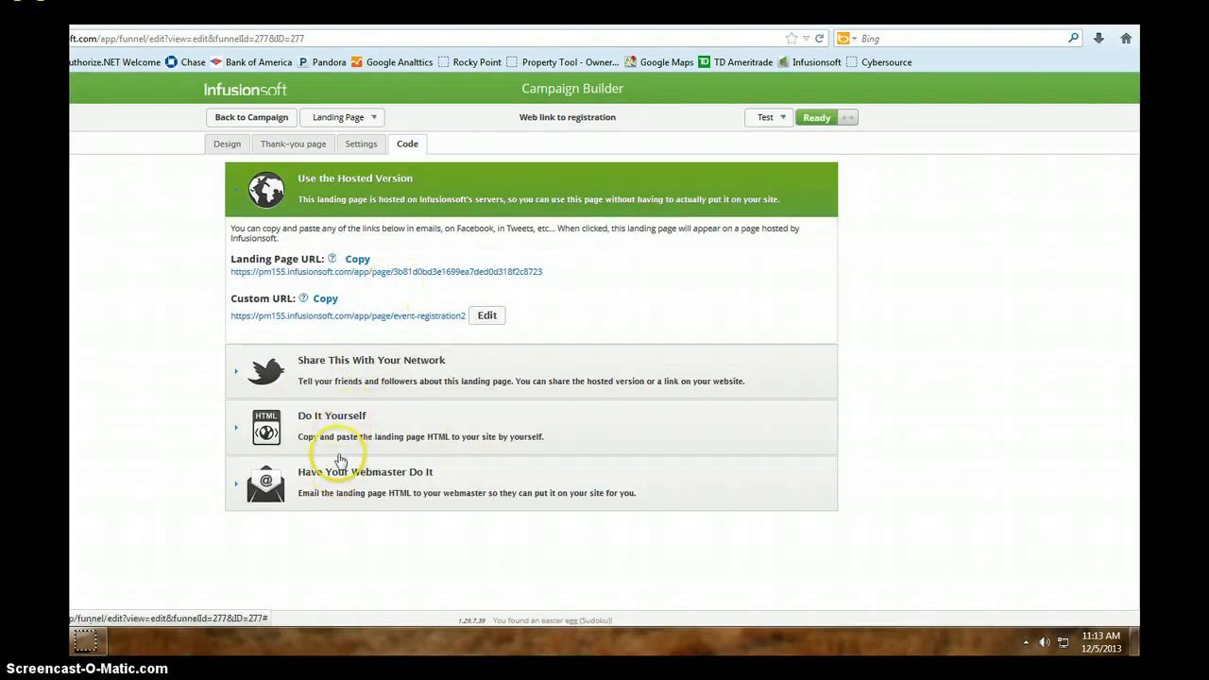
{"action": "left_click", "coordinate": [358, 261]}
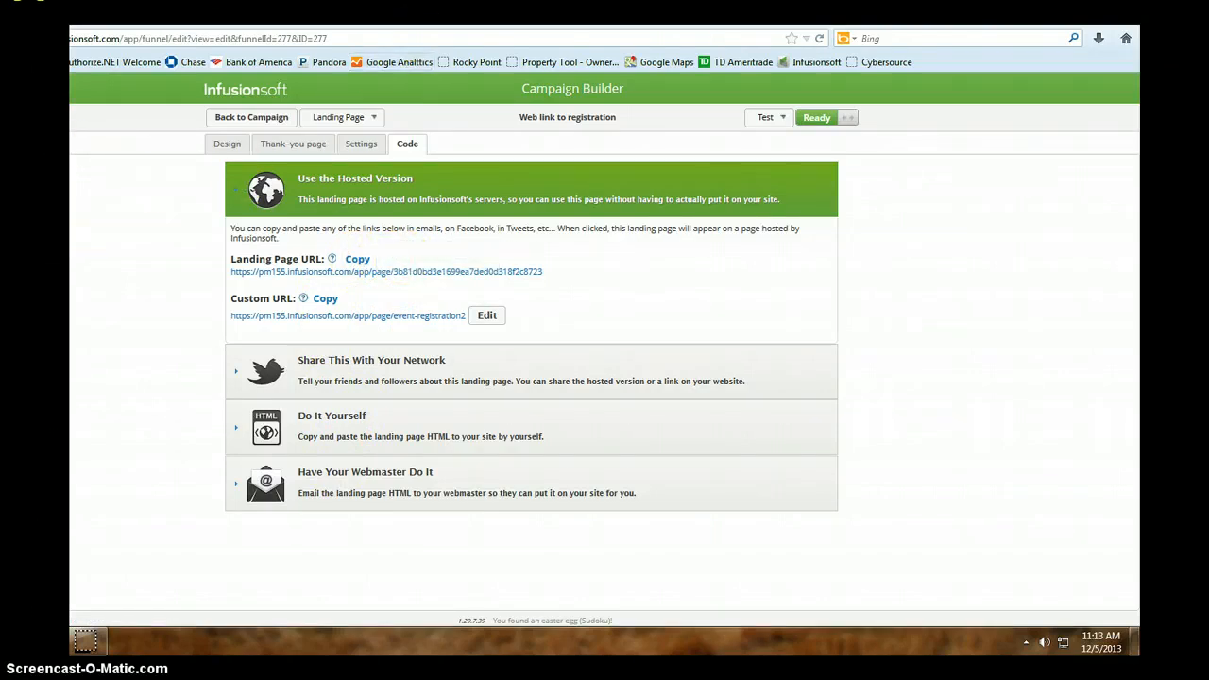
- Load the copied landing page URL in the browser in place of the current address
{"action": "left_click", "coordinate": [90, 36]}
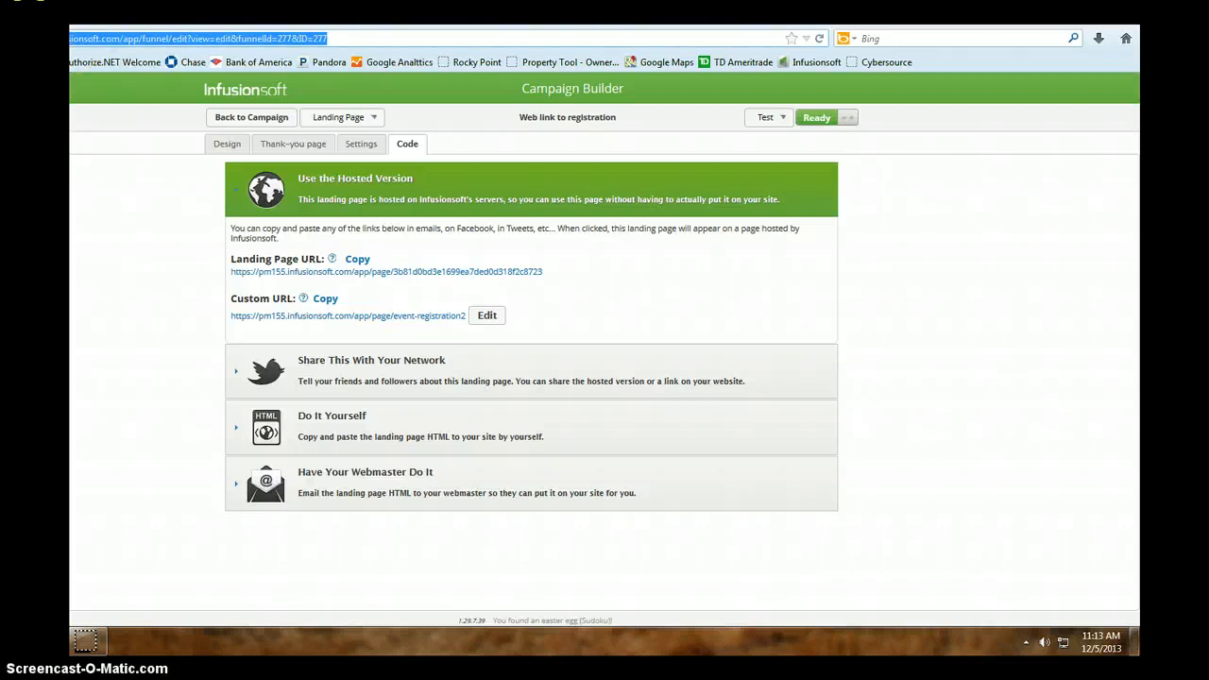
{"action": "key", "text": "ctrl+v"}
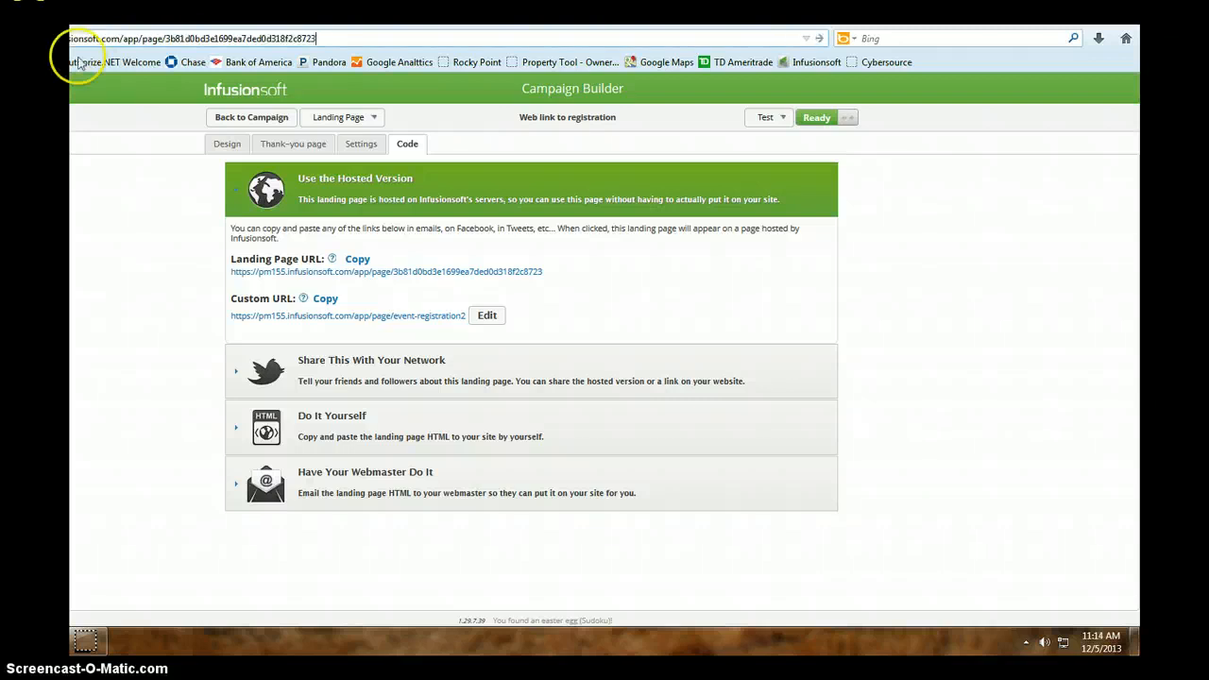
{"action": "key", "text": "Return"}
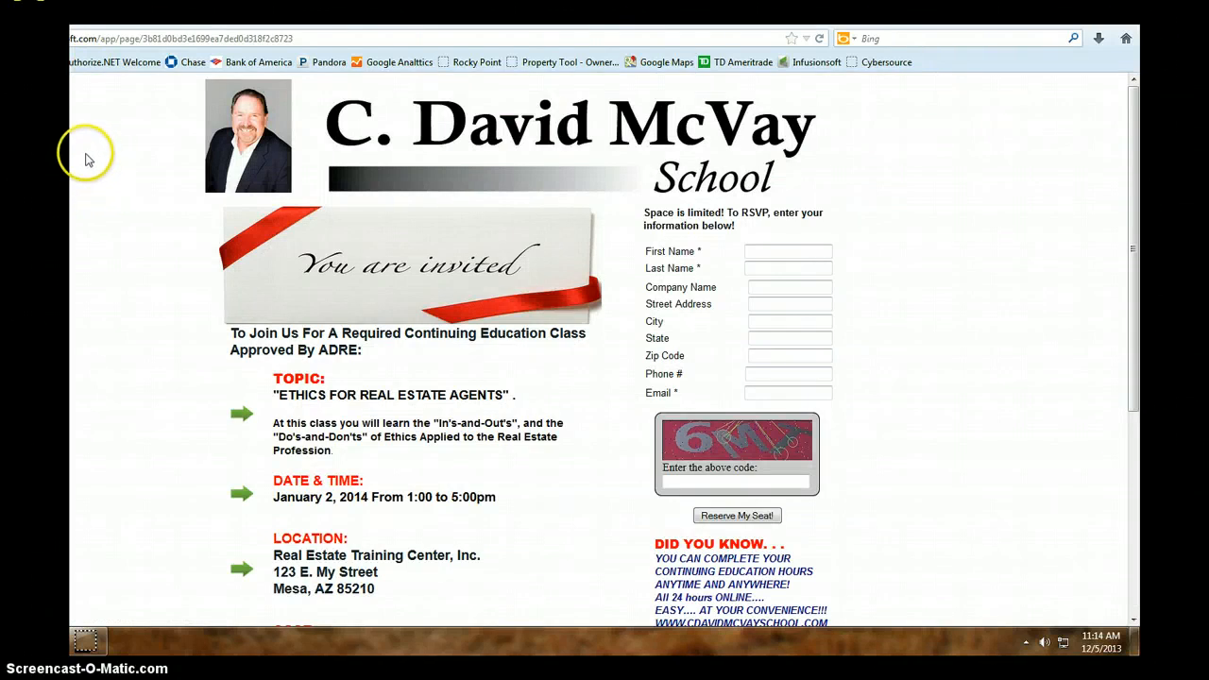
- Examine the hosted registration page, including the class details, sponsors, contact information and RSVP form fields
{"action": "scroll", "coordinate": [92, 155], "scroll_direction": "down", "scroll_amount": 2}
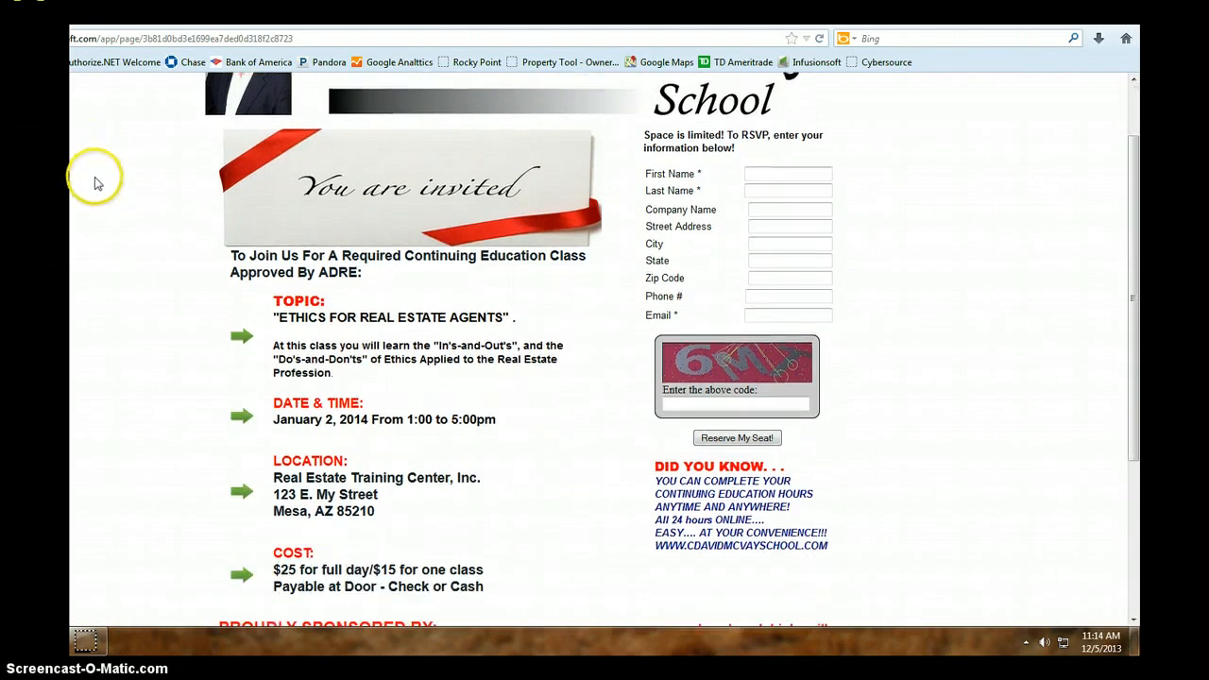
{"action": "scroll", "coordinate": [96, 184], "scroll_direction": "down", "scroll_amount": 2}
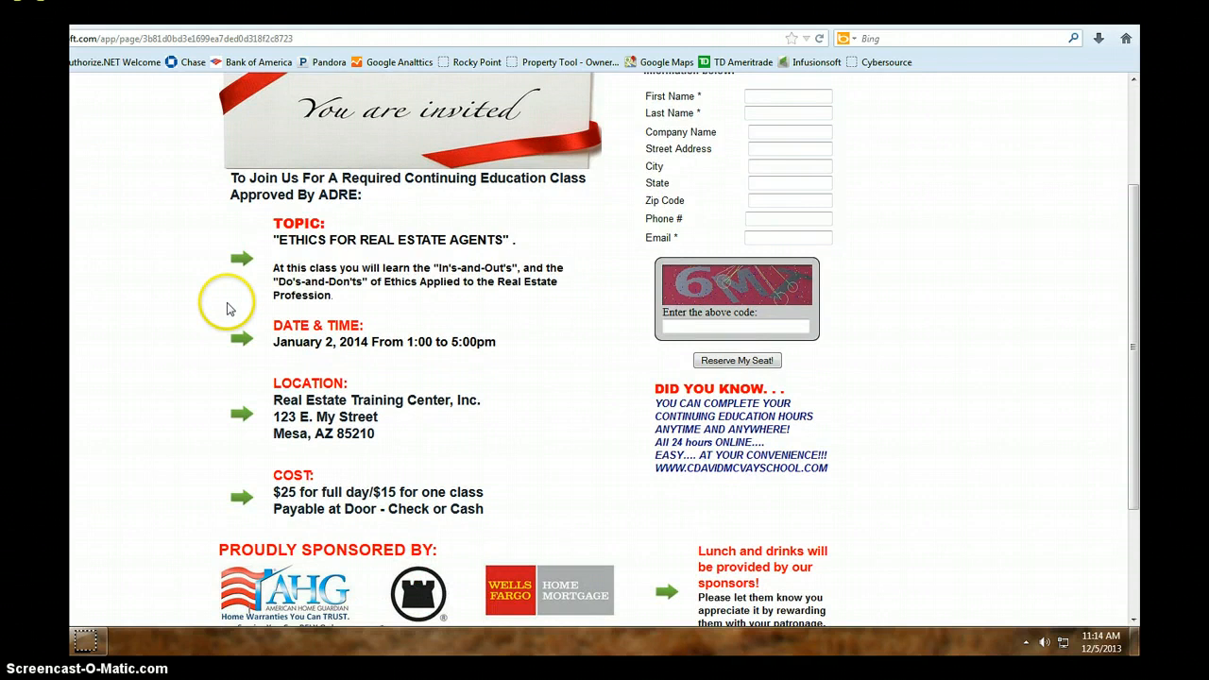
{"action": "scroll", "coordinate": [228, 304], "scroll_direction": "down", "scroll_amount": 4}
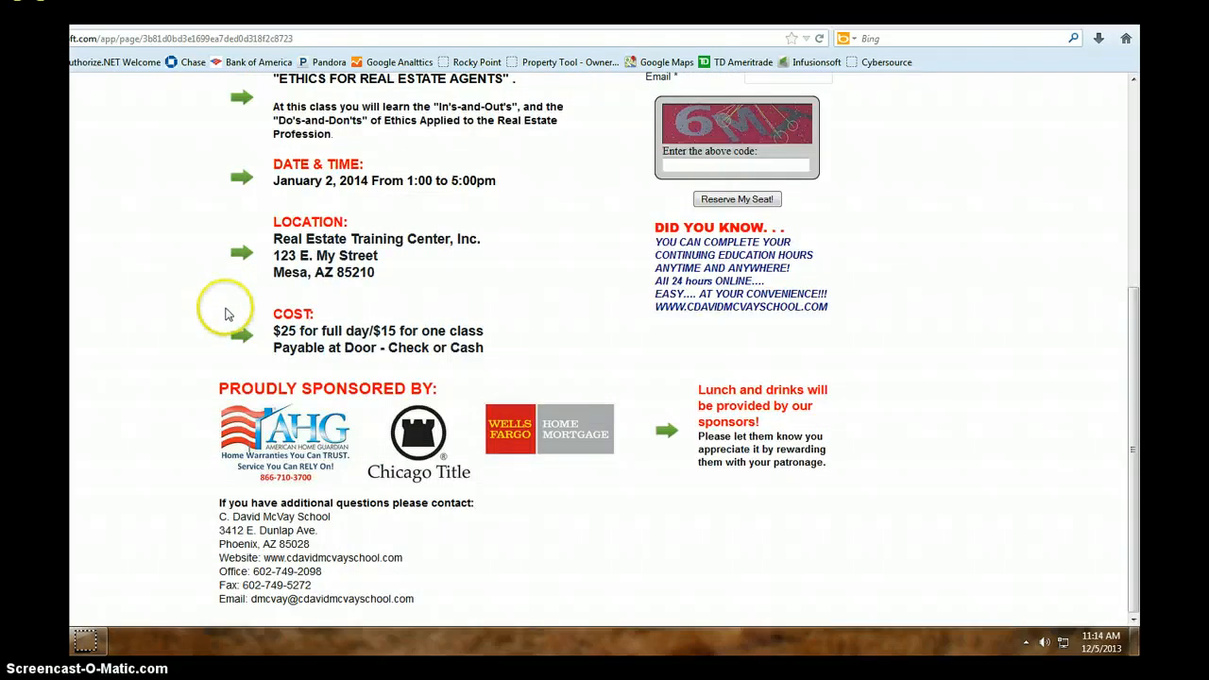
{"action": "scroll", "coordinate": [226, 314], "scroll_direction": "up", "scroll_amount": 8}
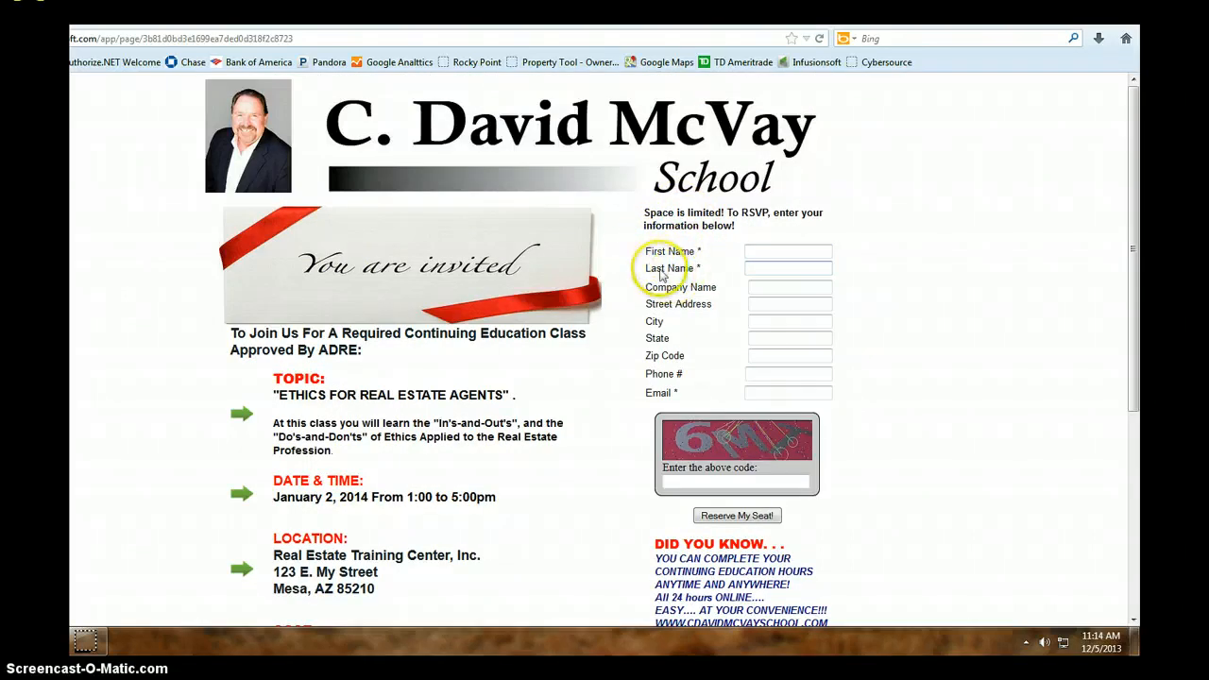
{"action": "scroll", "coordinate": [661, 274], "scroll_direction": "down", "scroll_amount": 3}
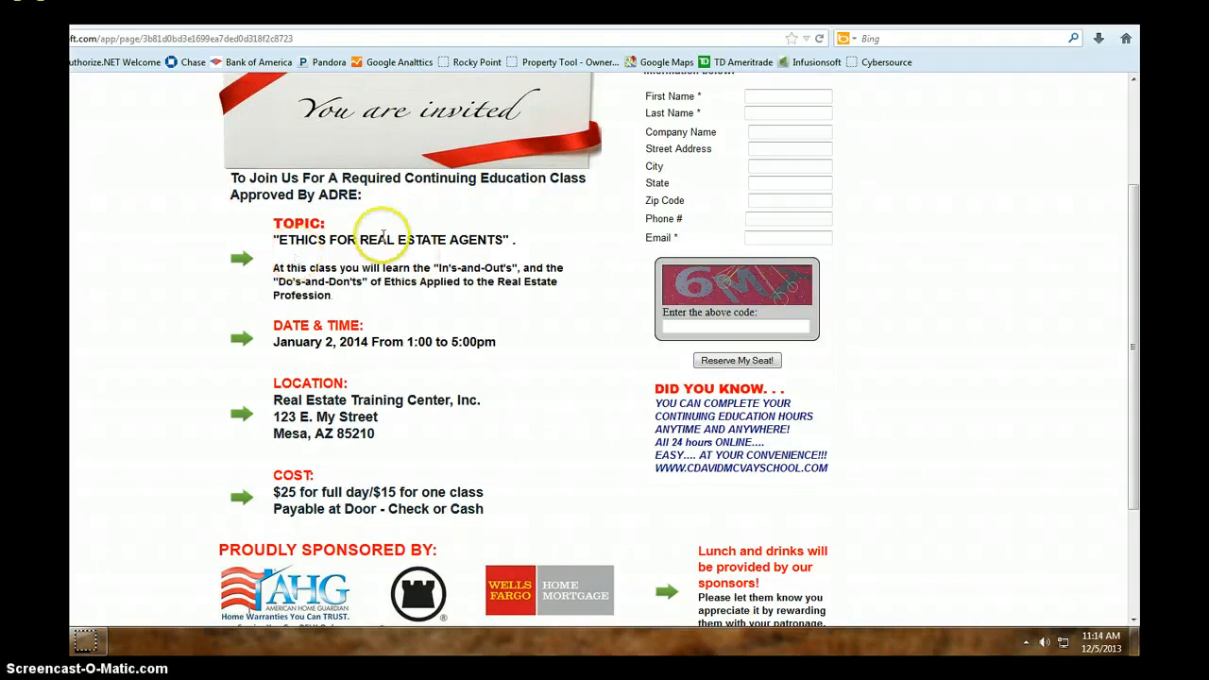
{"action": "scroll", "coordinate": [508, 480], "scroll_direction": "down", "scroll_amount": 3}
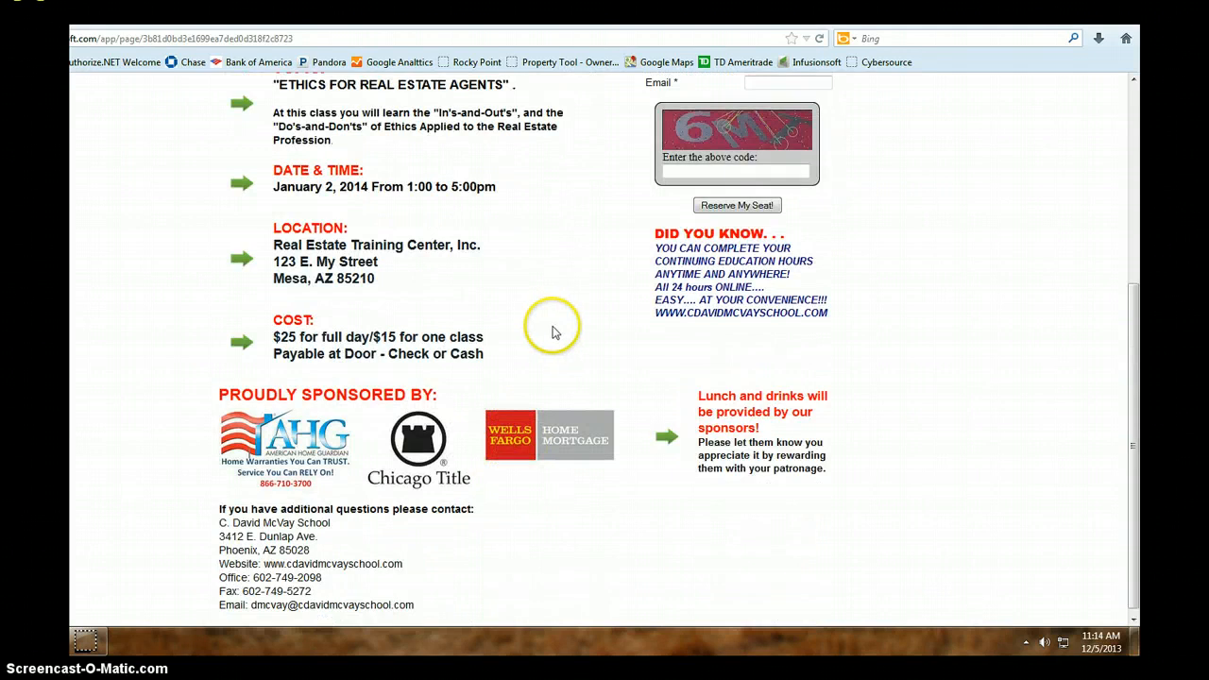
{"action": "scroll", "coordinate": [546, 336], "scroll_direction": "up", "scroll_amount": 5}
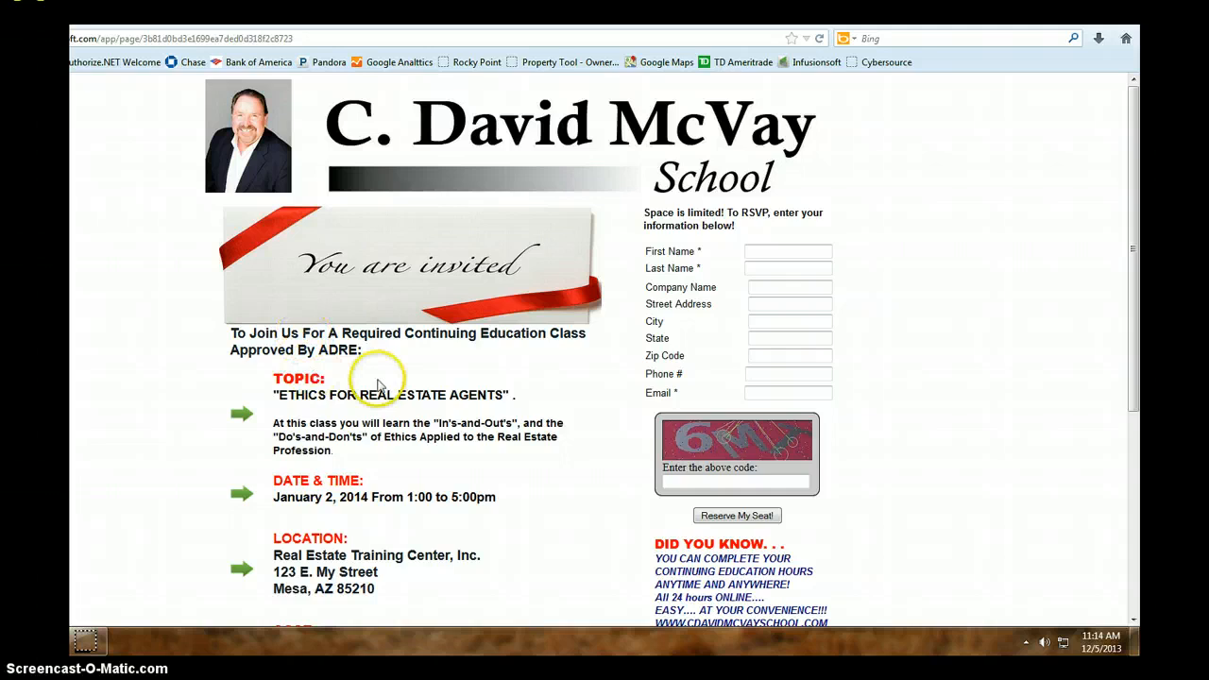
{"action": "scroll", "coordinate": [371, 388], "scroll_direction": "down", "scroll_amount": 4}
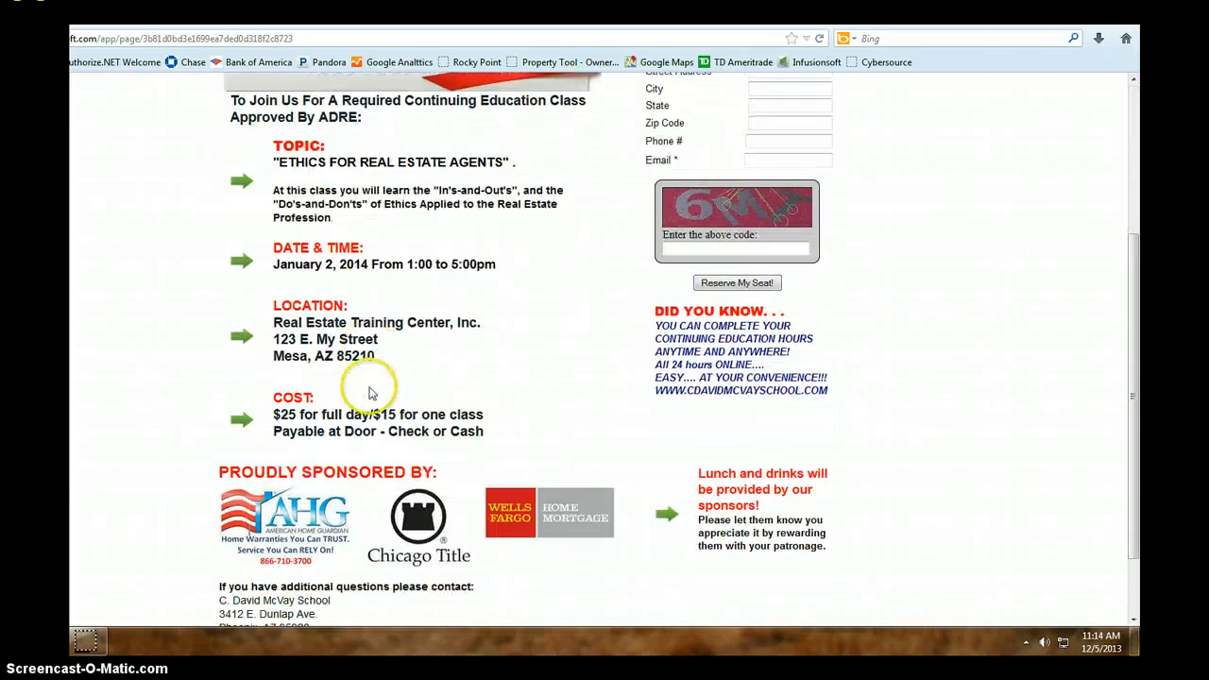
{"action": "scroll", "coordinate": [393, 386], "scroll_direction": "up", "scroll_amount": 4}
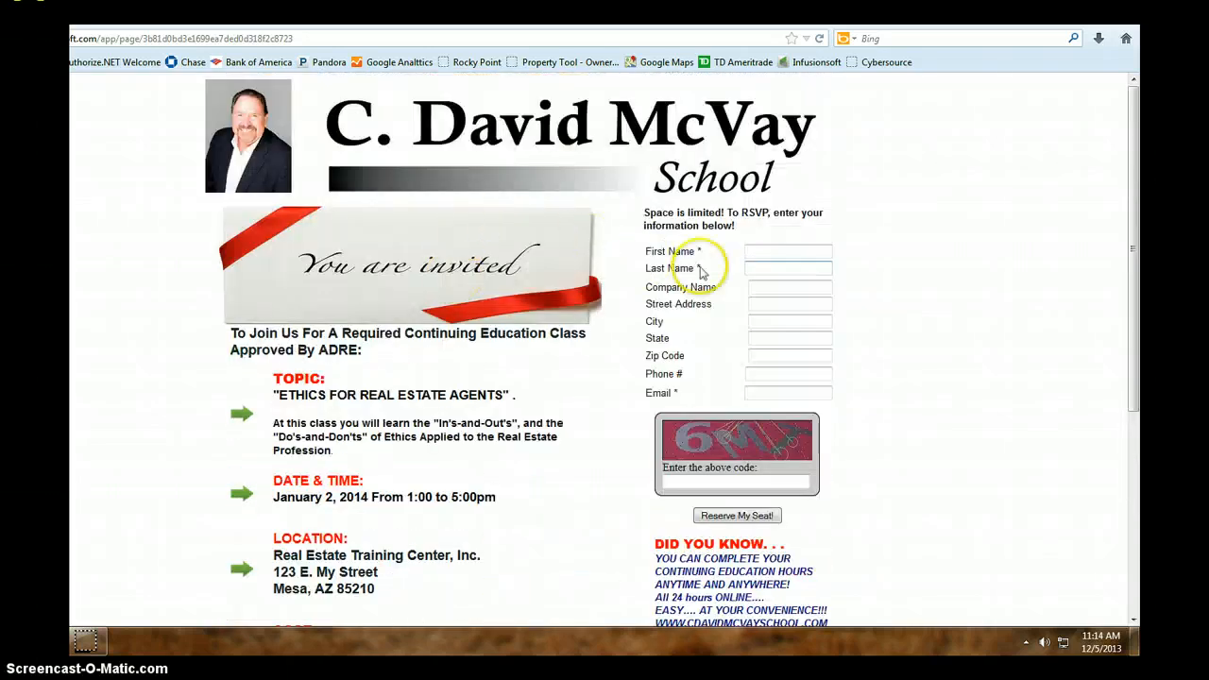
{"action": "left_click", "coordinate": [759, 340]}
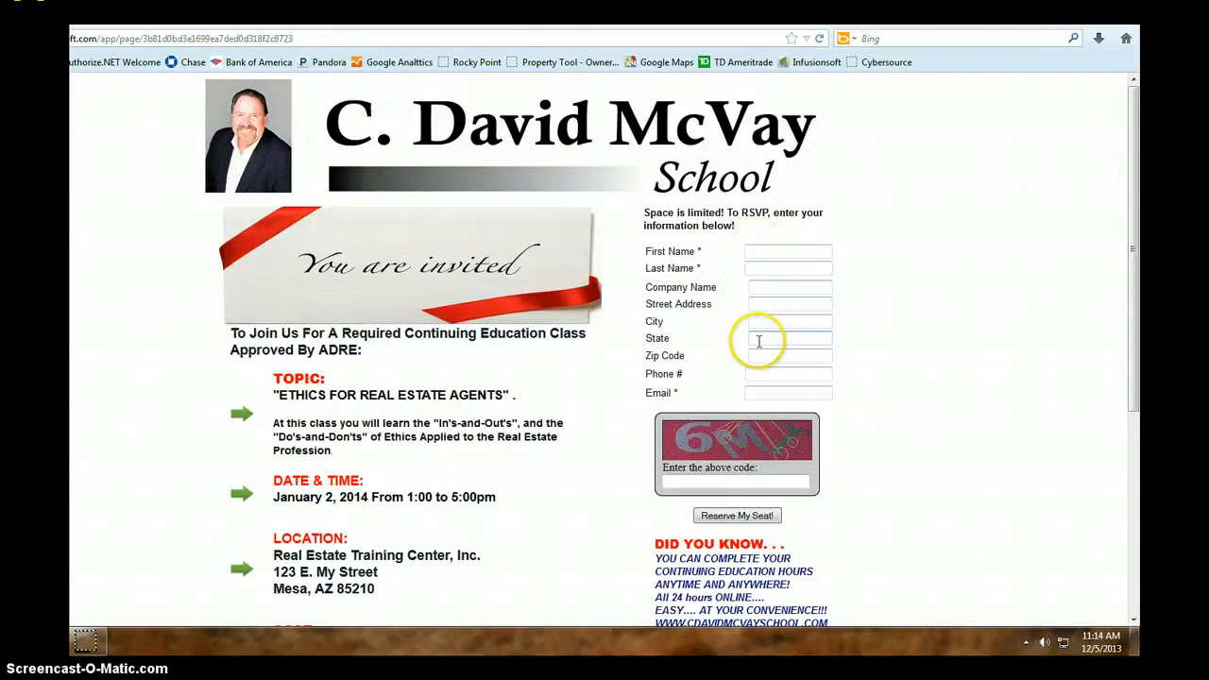
{"action": "left_click", "coordinate": [677, 478]}
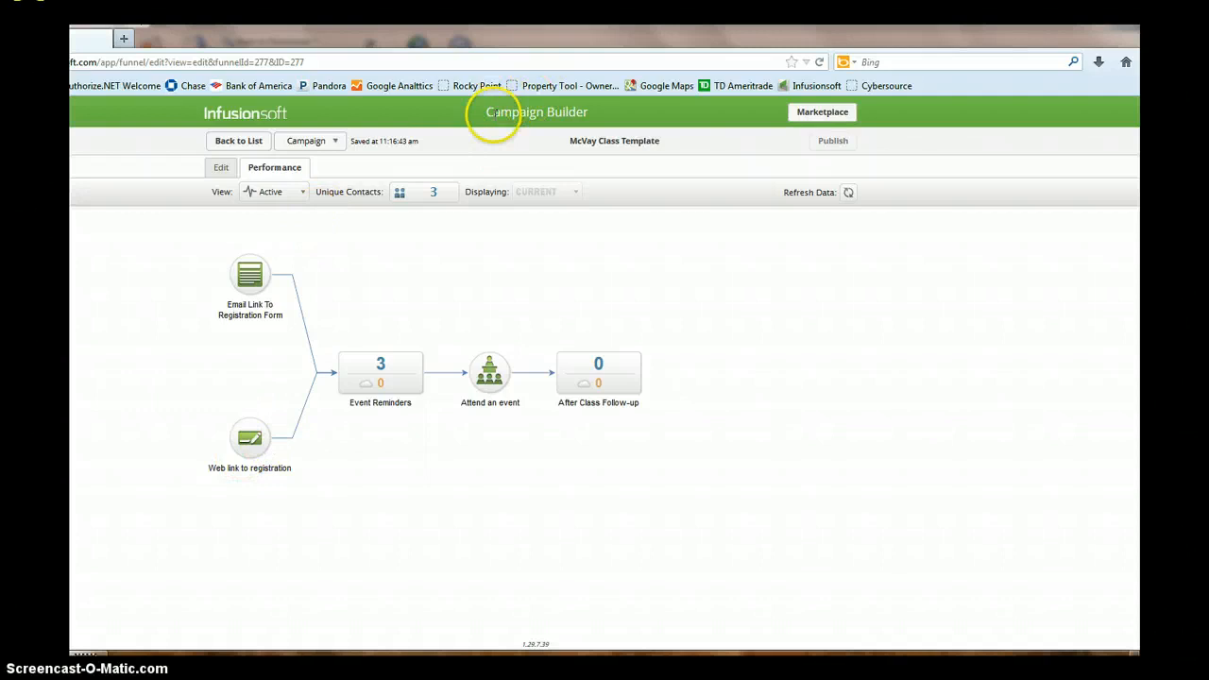
- Switch the McVay Class Template campaign from its performance data back to editing
{"action": "left_click", "coordinate": [601, 120]}
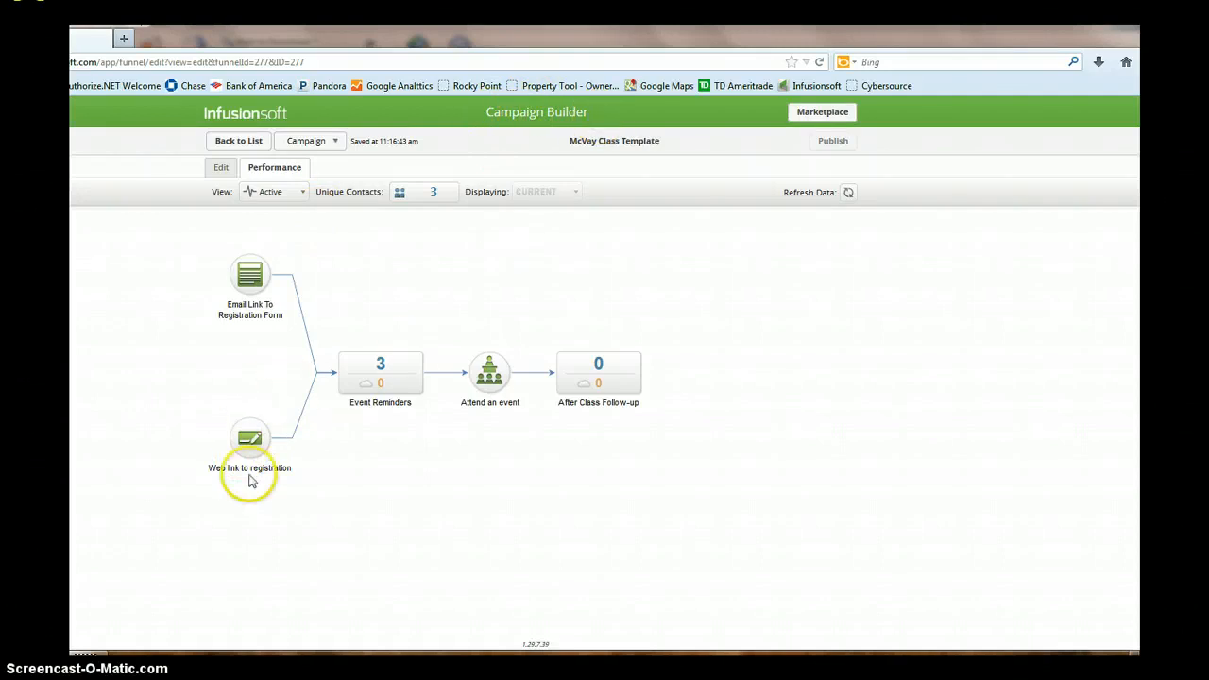
{"action": "left_click", "coordinate": [221, 167]}
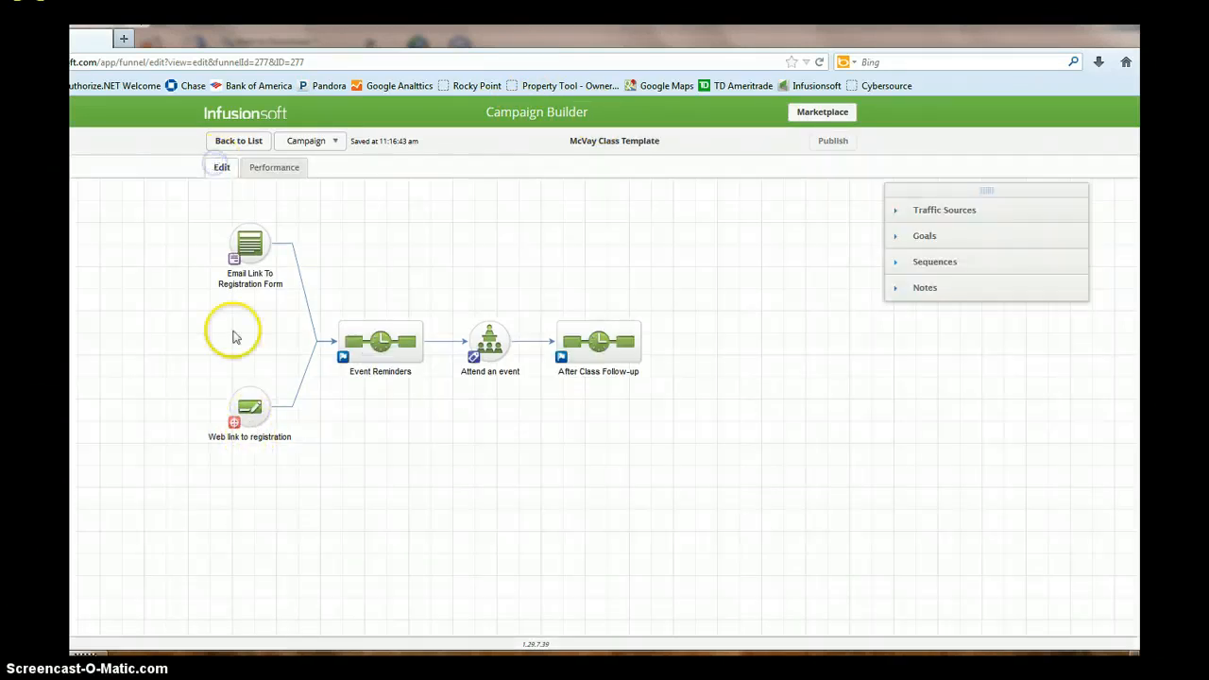
- Review the design of the Web link to registration landing page from header to contact details, and return to the campaign
{"action": "double_click", "coordinate": [245, 408]}
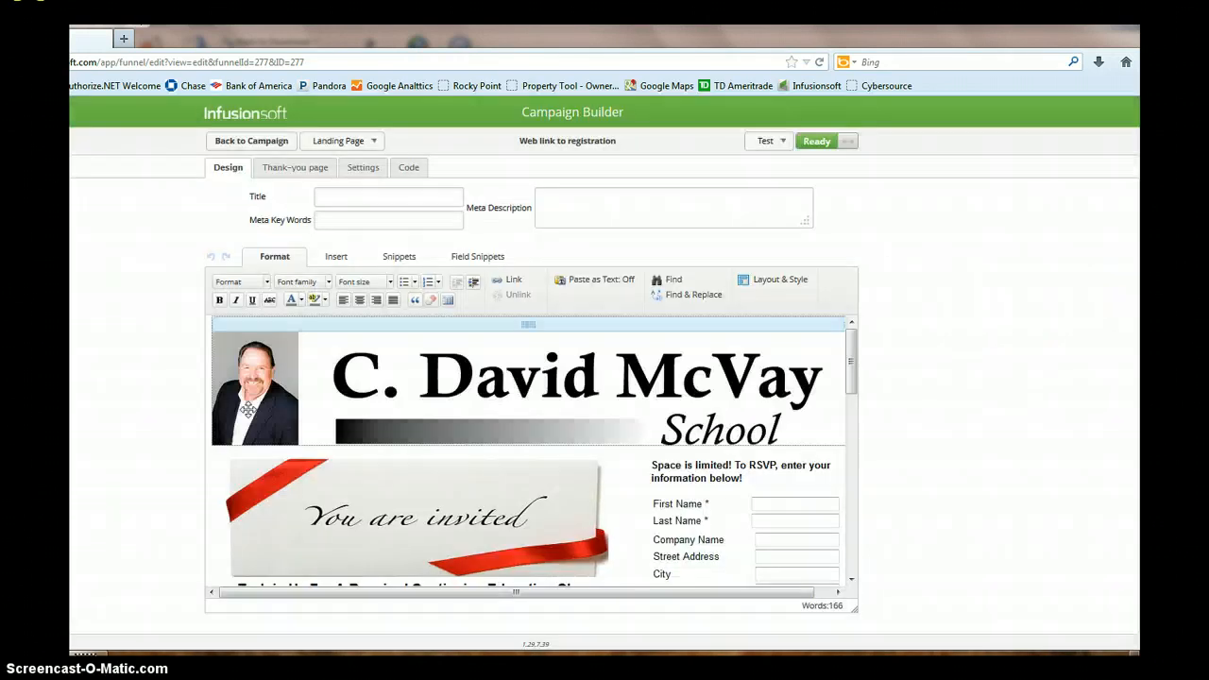
{"action": "scroll", "coordinate": [262, 426], "scroll_direction": "down", "scroll_amount": 15}
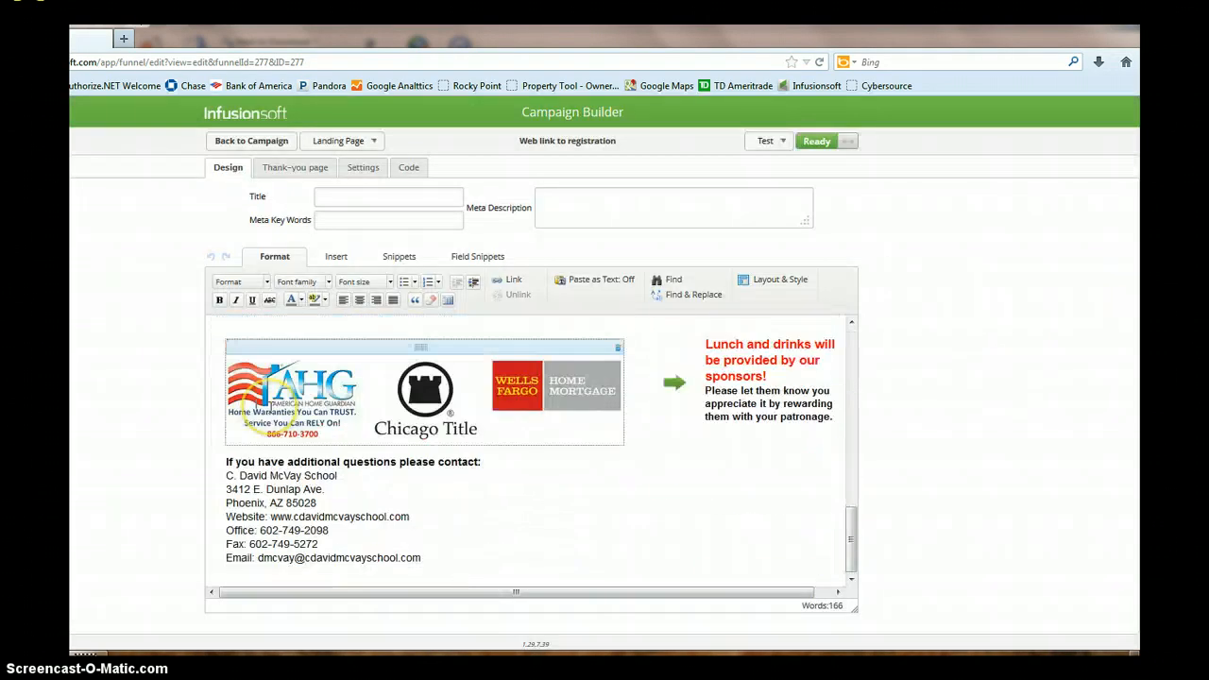
{"action": "scroll", "coordinate": [318, 529], "scroll_direction": "up", "scroll_amount": 15}
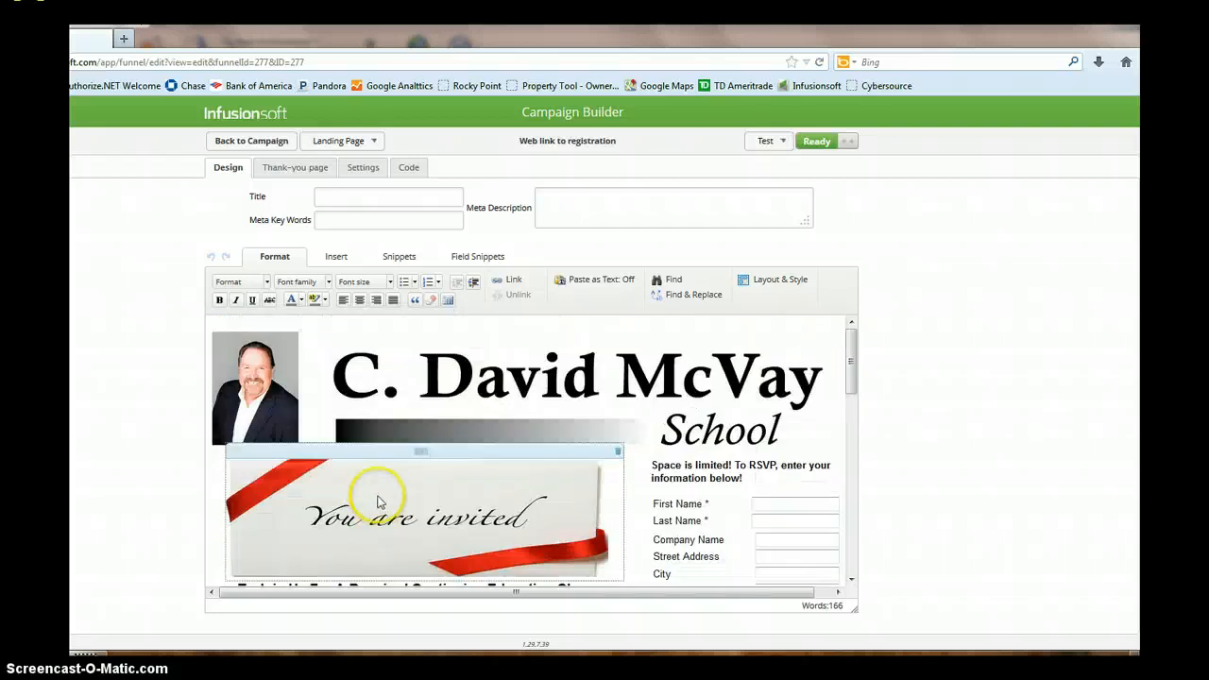
{"action": "left_click", "coordinate": [248, 142]}
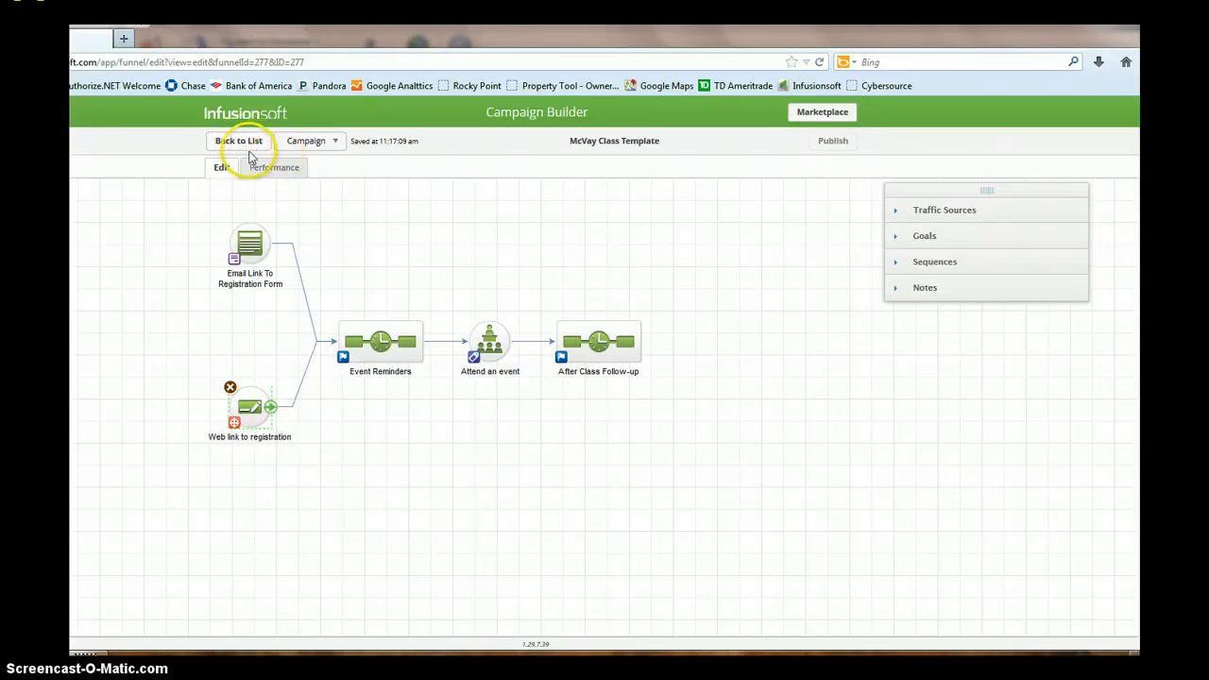
- View the thank-you page of the Web link to registration landing page, and return to the campaign
{"action": "double_click", "coordinate": [250, 409]}
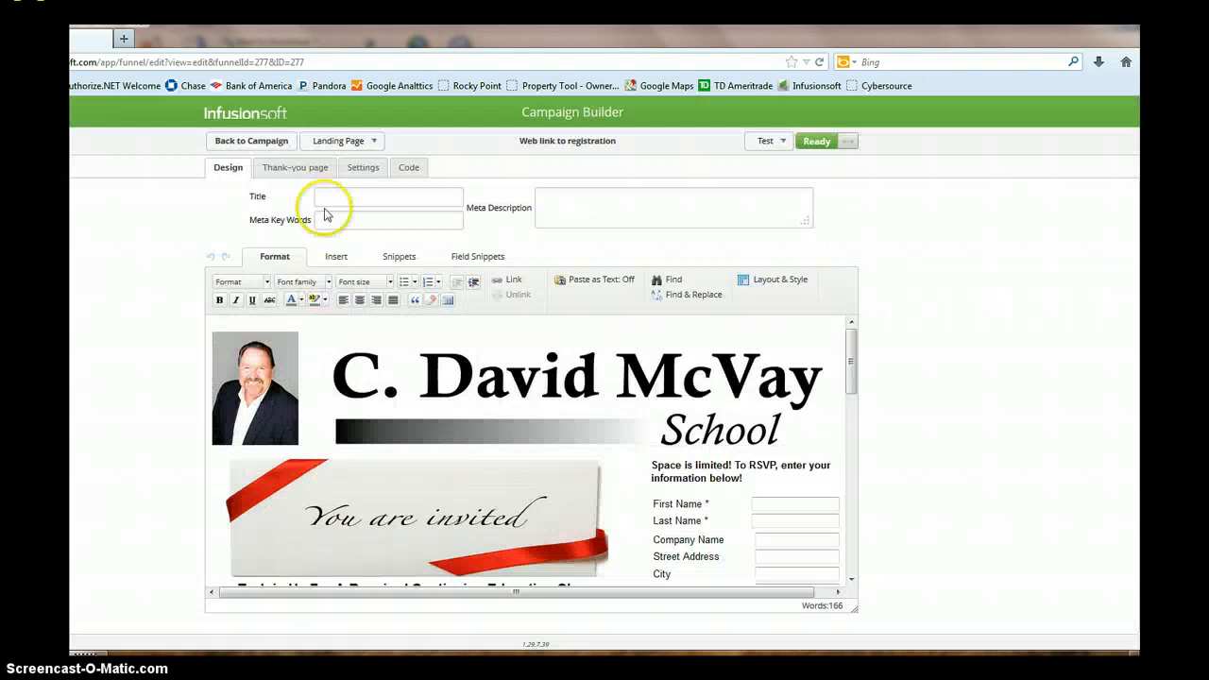
{"action": "left_click", "coordinate": [297, 168]}
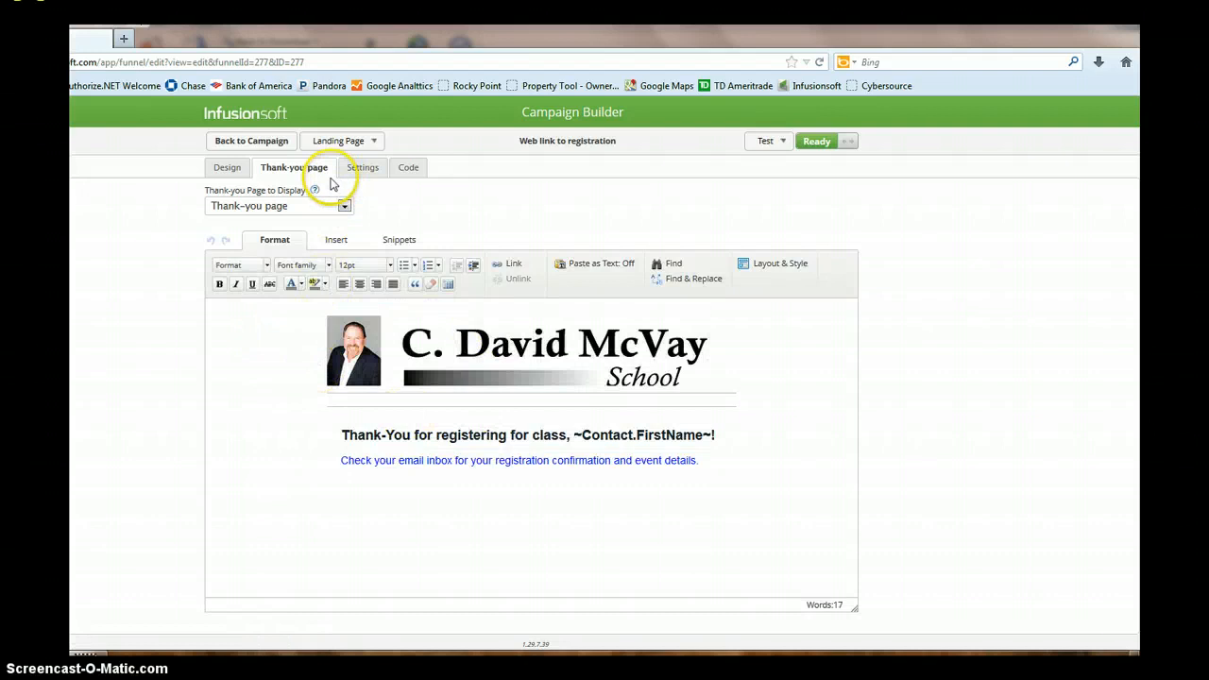
{"action": "left_click", "coordinate": [254, 142]}
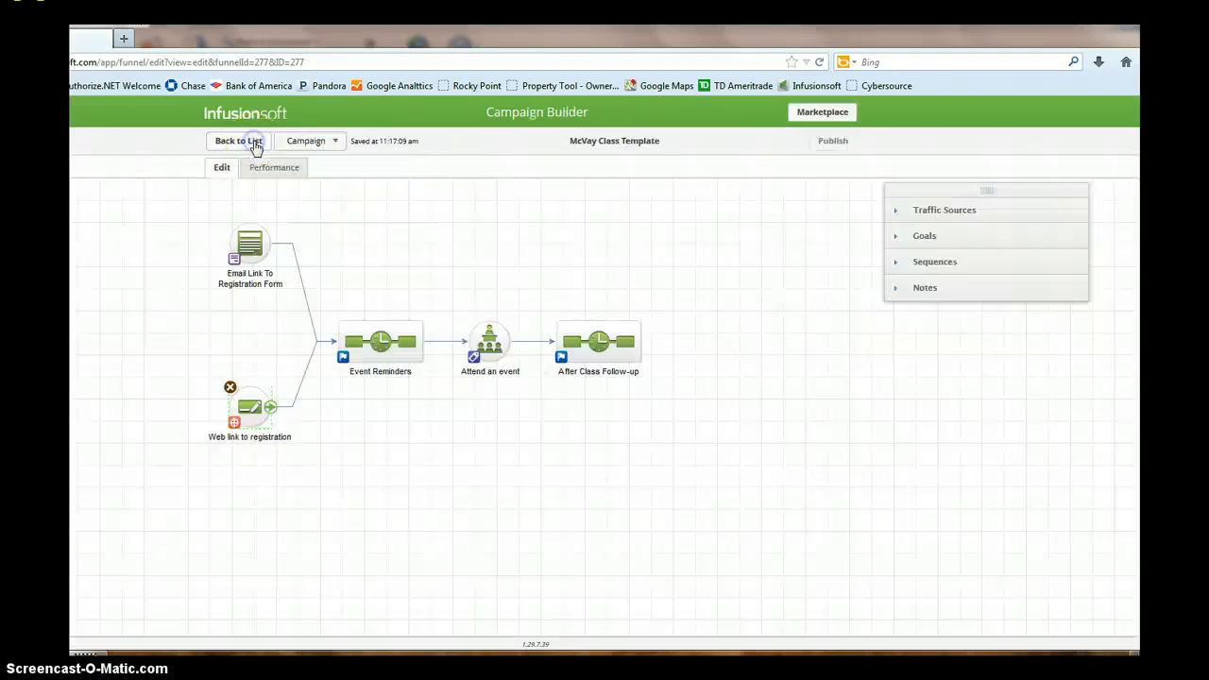
- Review the steps of the Event Reminders sequence and open the After Class Follow-up sequence
{"action": "double_click", "coordinate": [368, 346]}
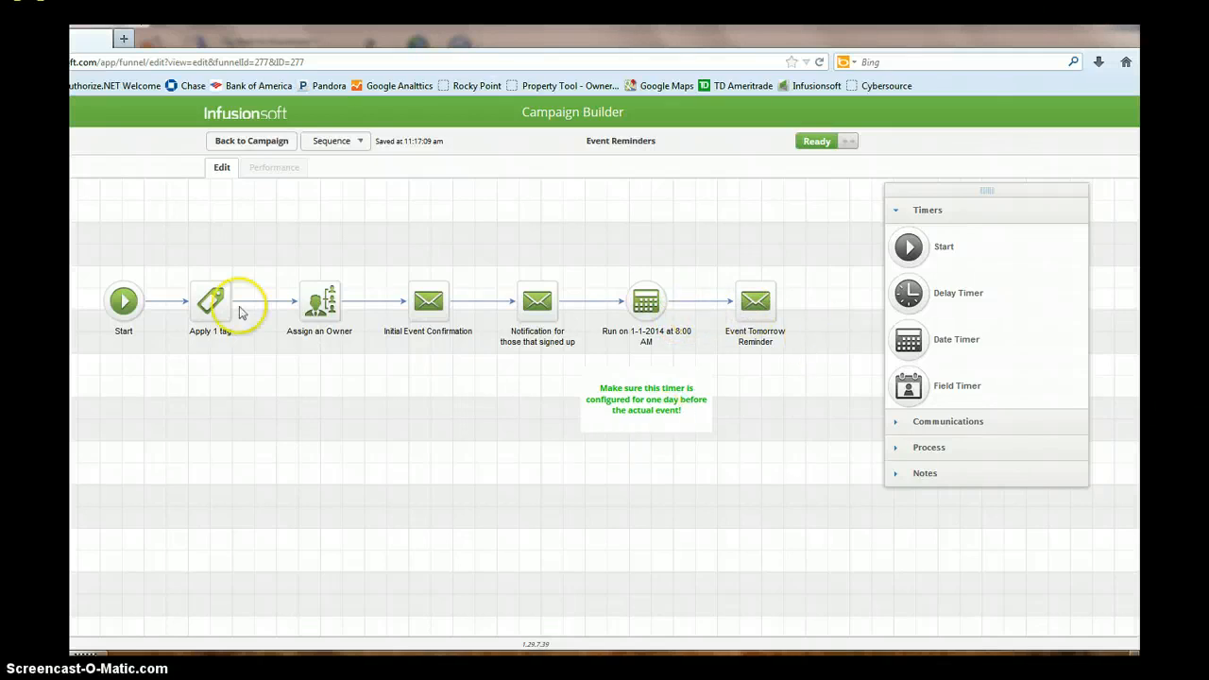
{"action": "left_click", "coordinate": [220, 140]}
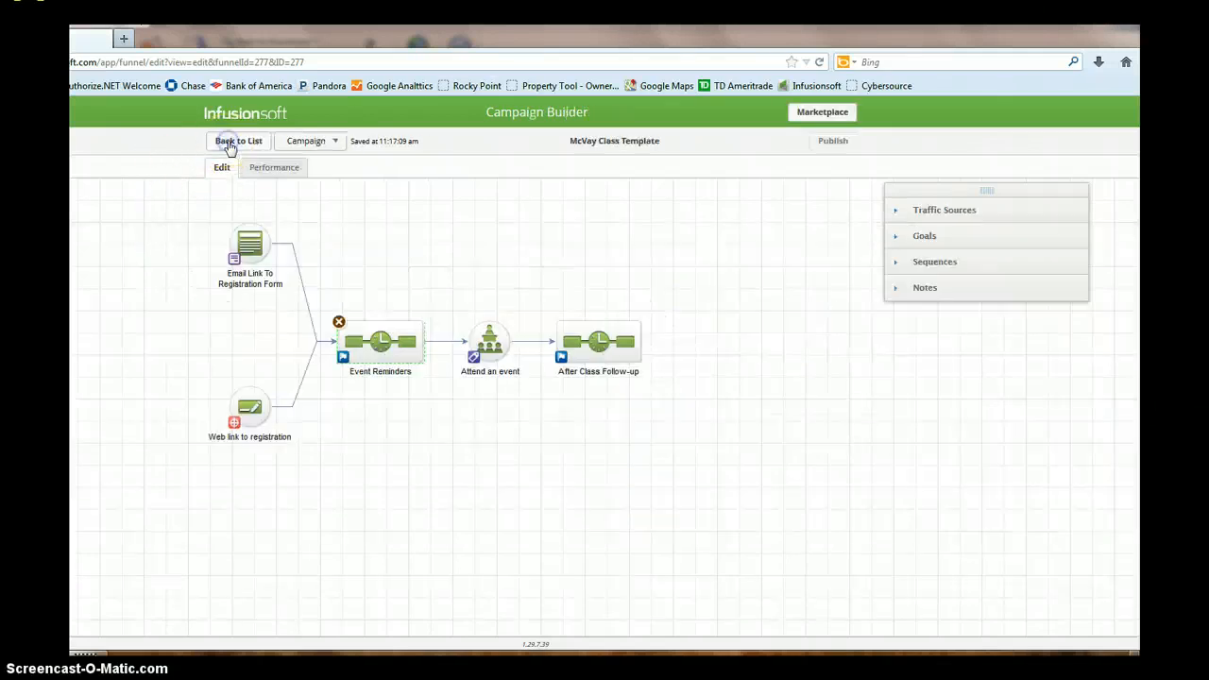
{"action": "double_click", "coordinate": [597, 355]}
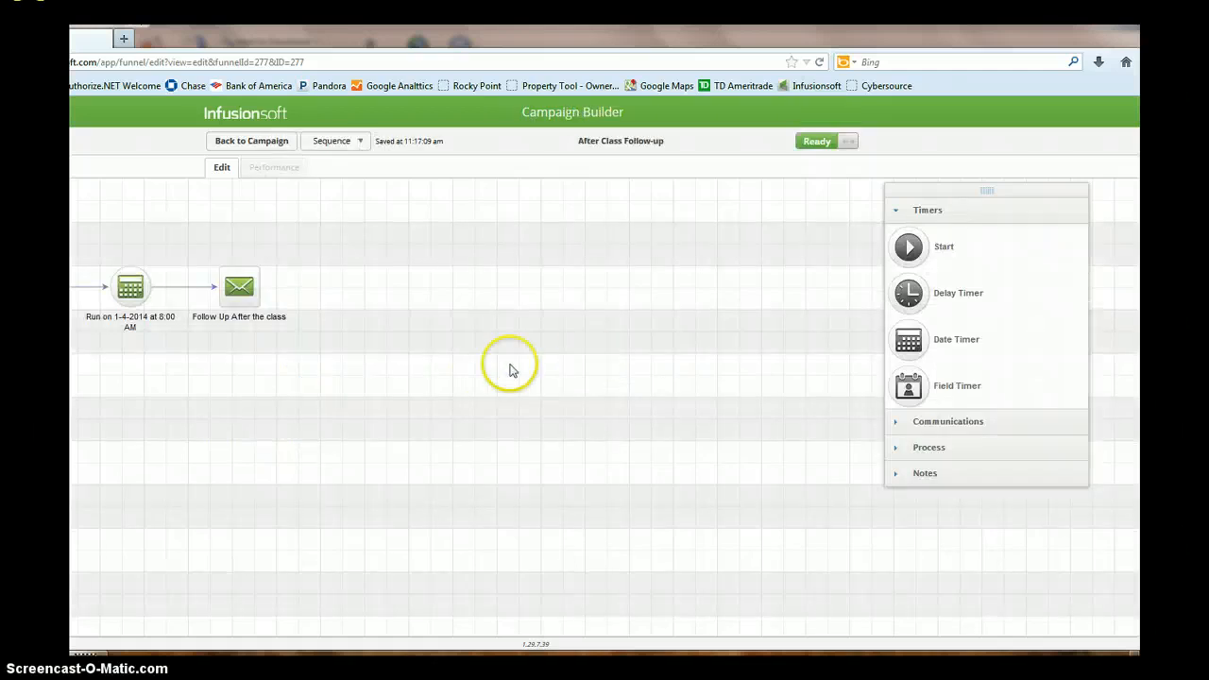